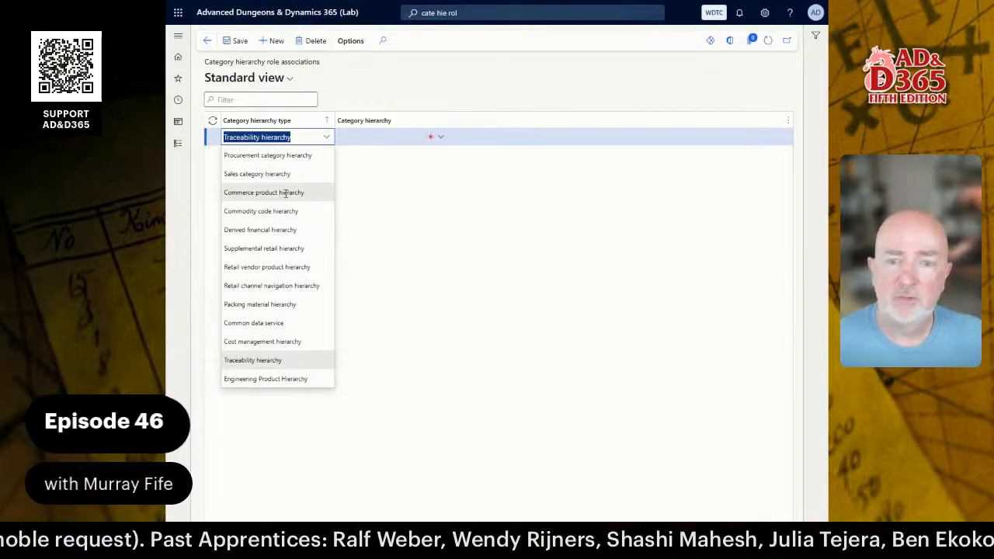
Map the Commerce product hierarchy type to the GLOBAL category hierarchy.
left_click(286, 193)
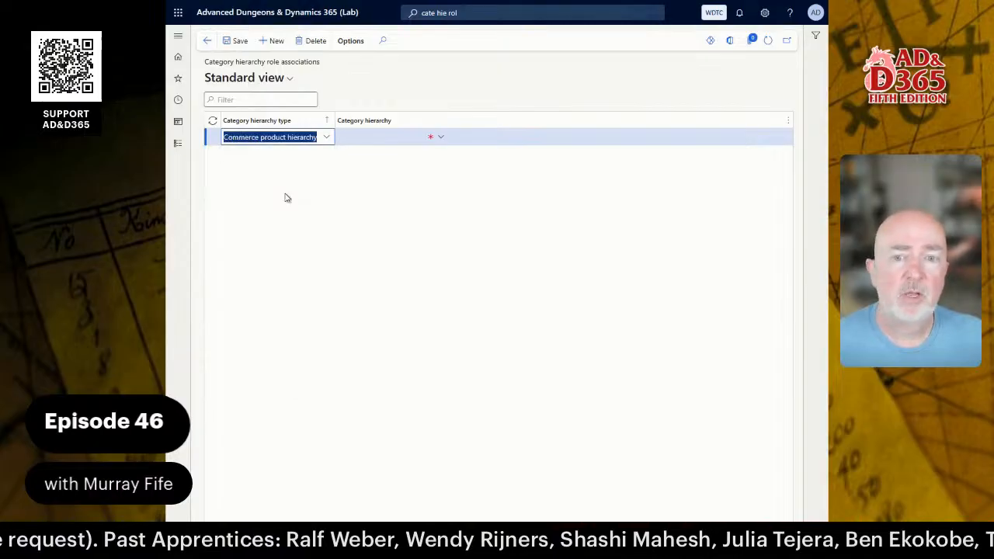
left_click(392, 140)
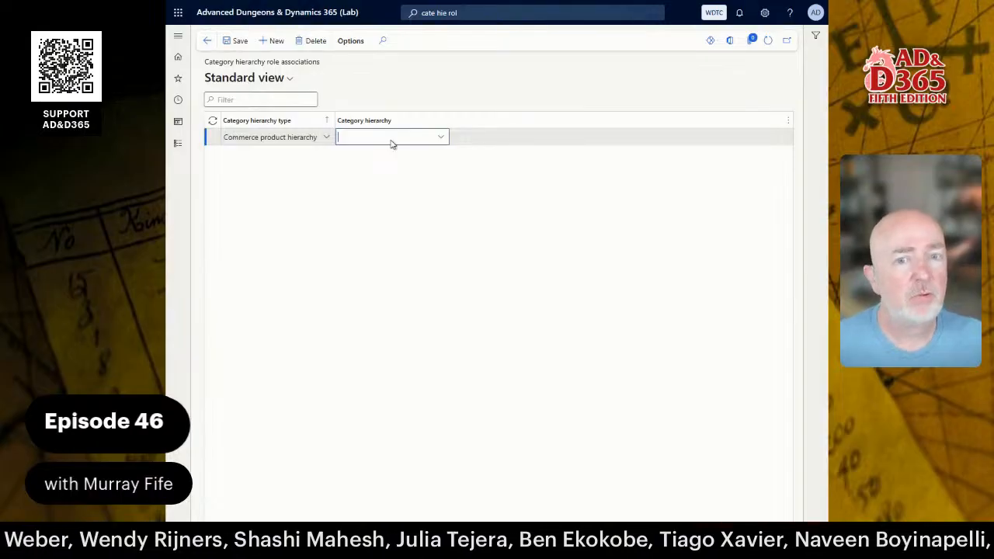
left_click(378, 167)
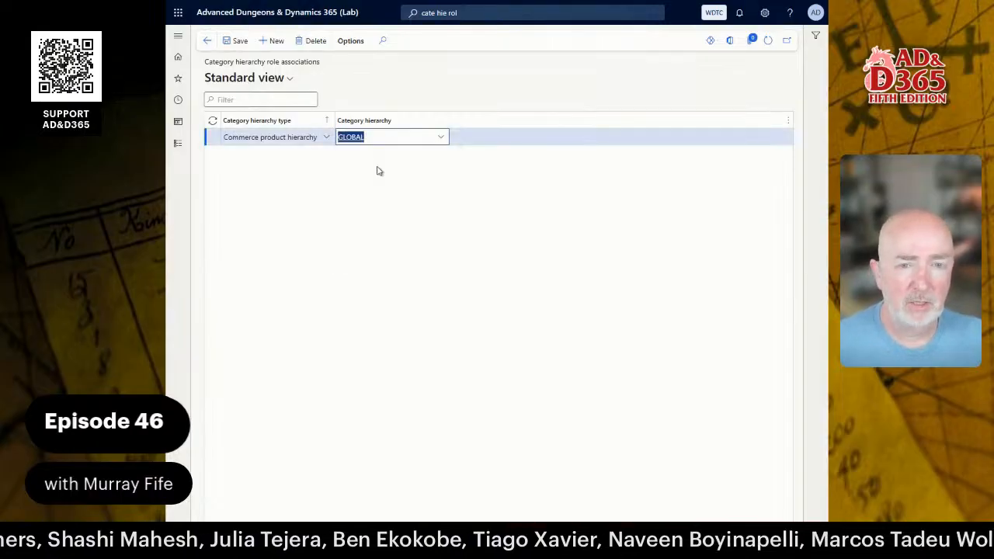
left_click(442, 138)
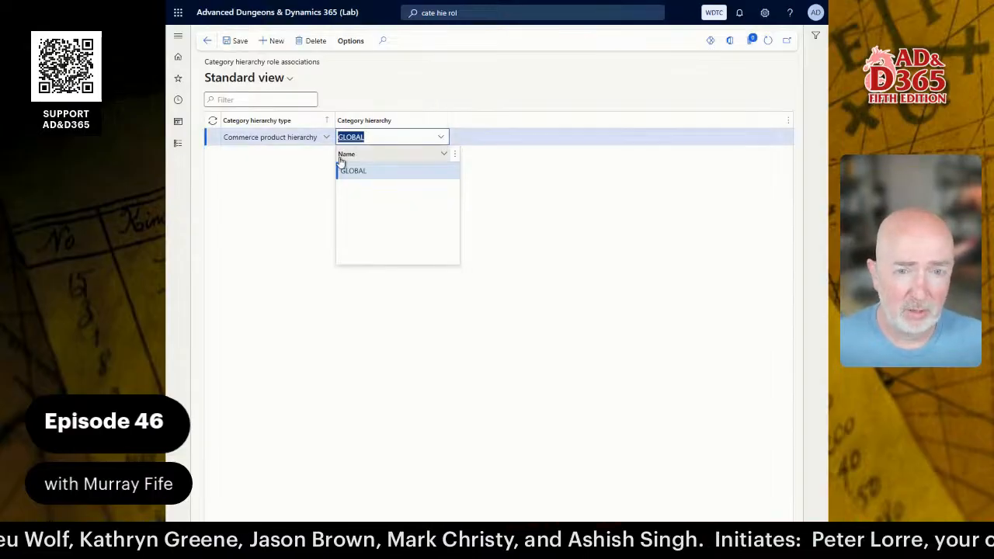
left_click(285, 183)
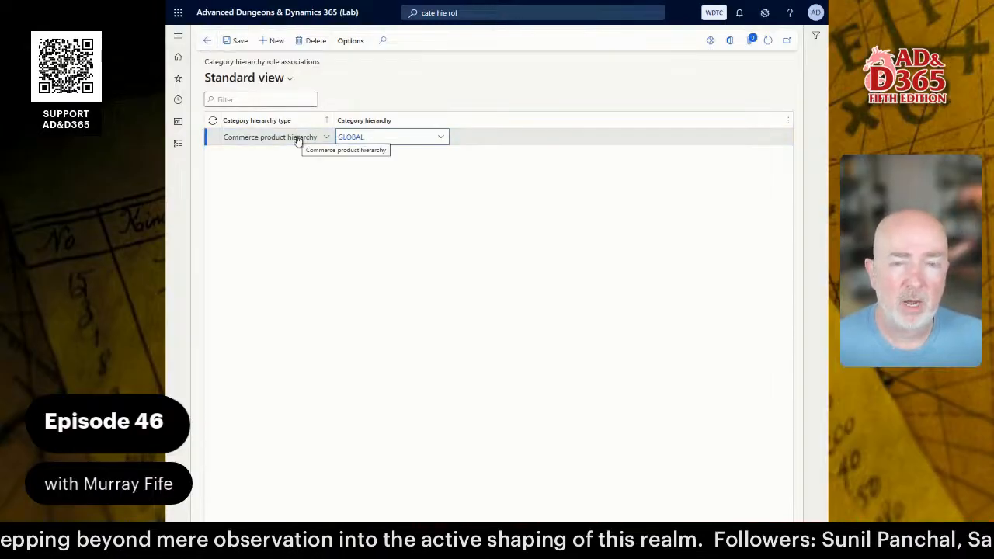
Add a row mapping the Sales category hierarchy type to GLOBAL.
key("alt+n")
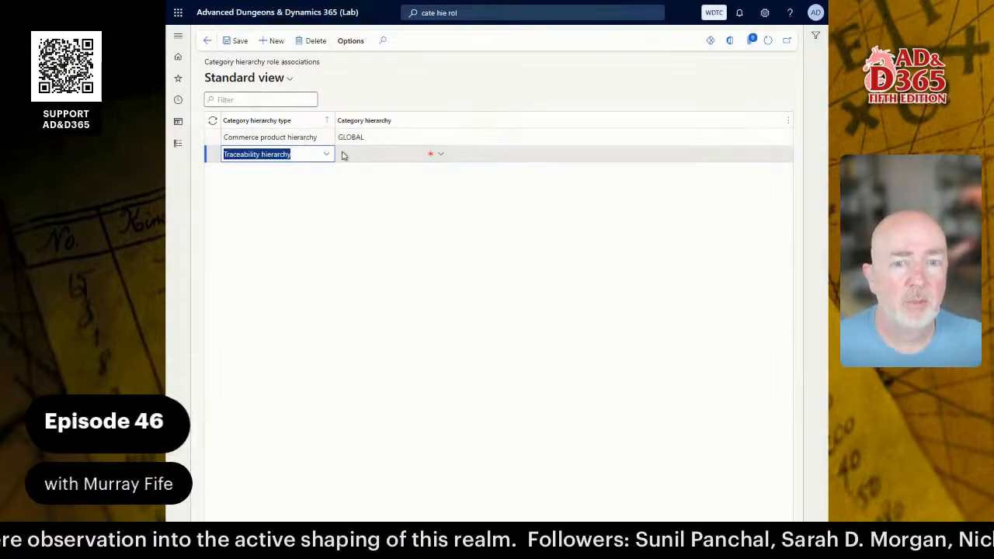
left_click(326, 153)
left_click(295, 191)
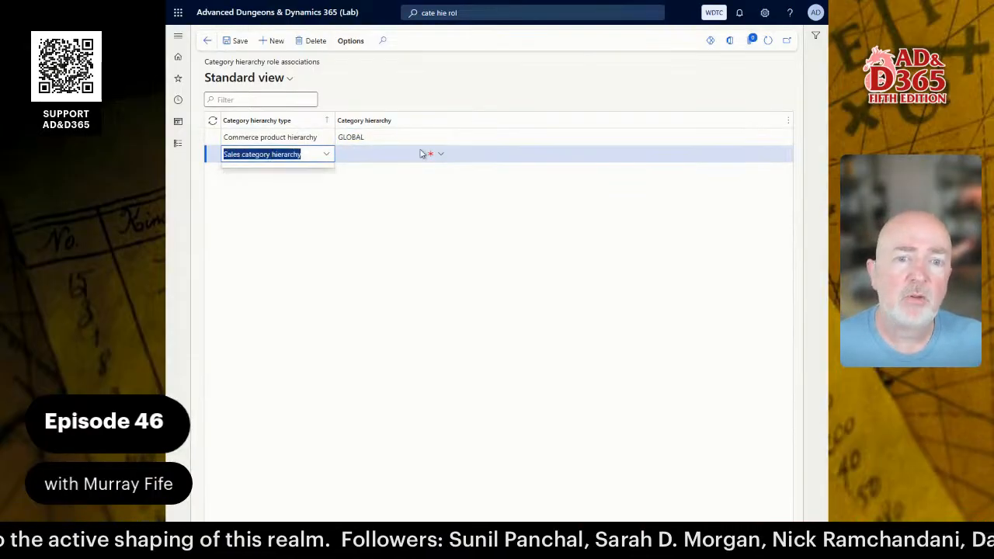
left_click(442, 155)
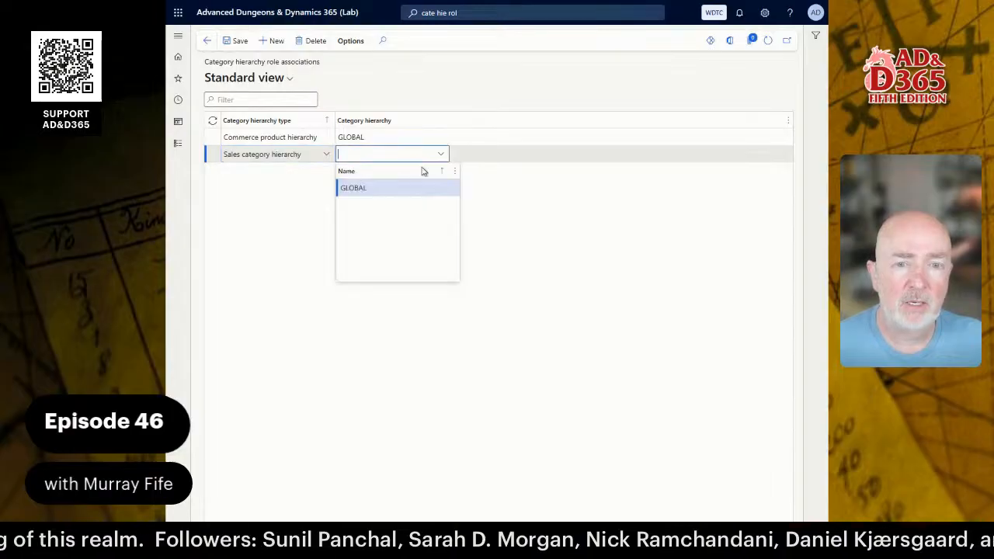
left_click(391, 188)
Add a row mapping Retail channel navigation hierarchy to GLOBAL and commit it.
key("alt+n")
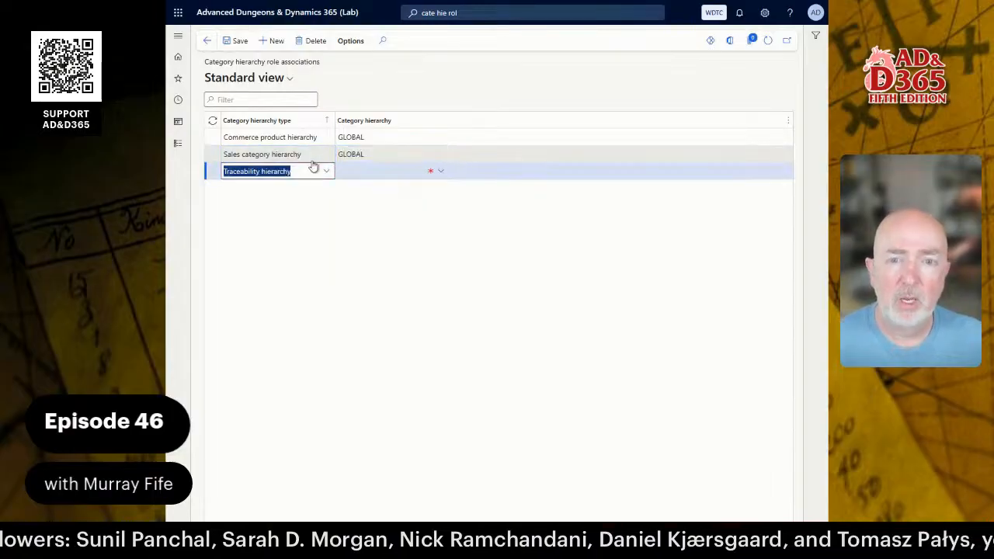
left_click(326, 171)
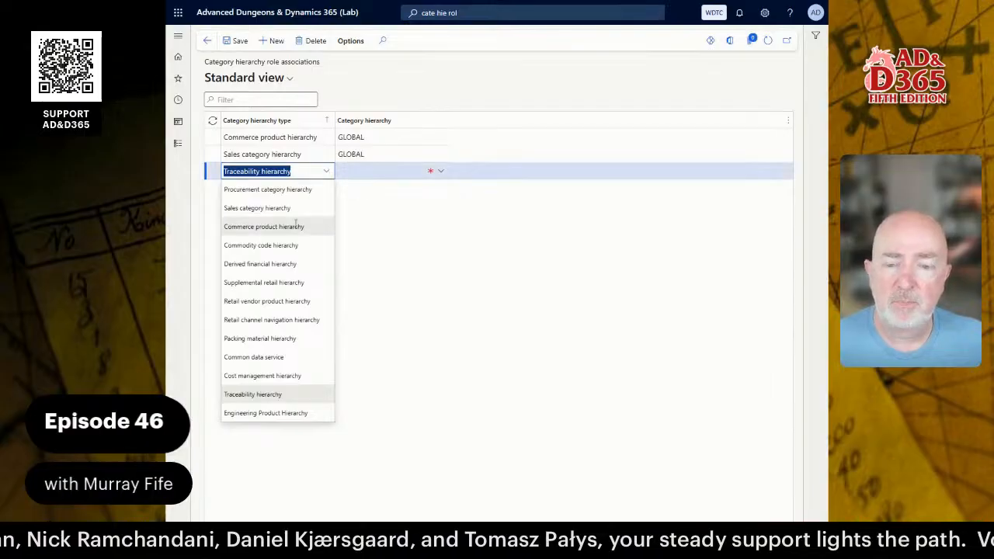
left_click(296, 319)
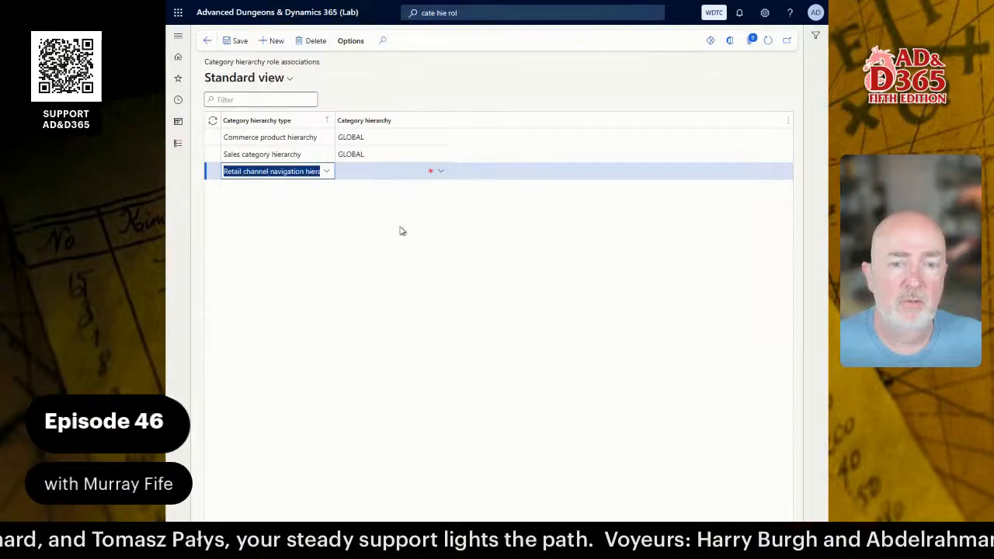
left_click(440, 171)
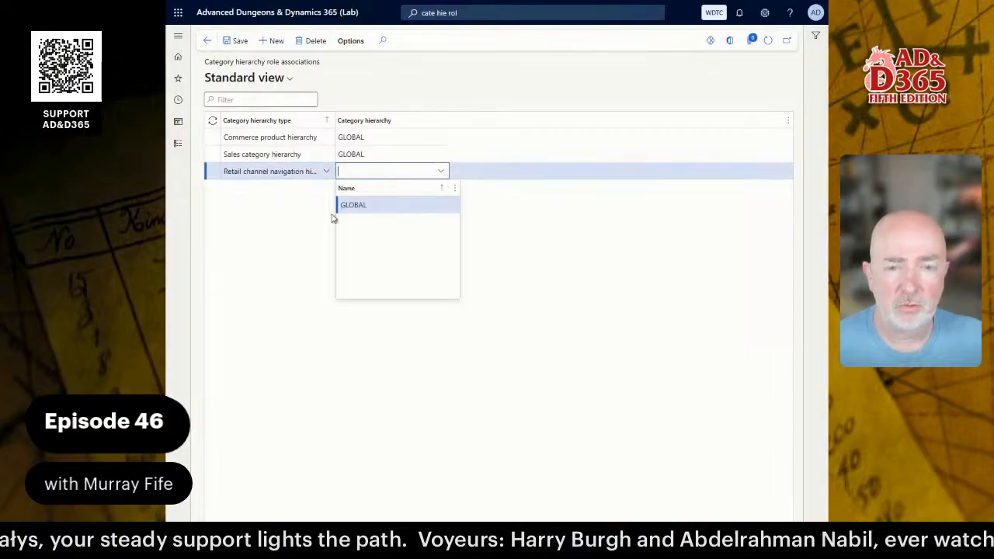
left_click(338, 204)
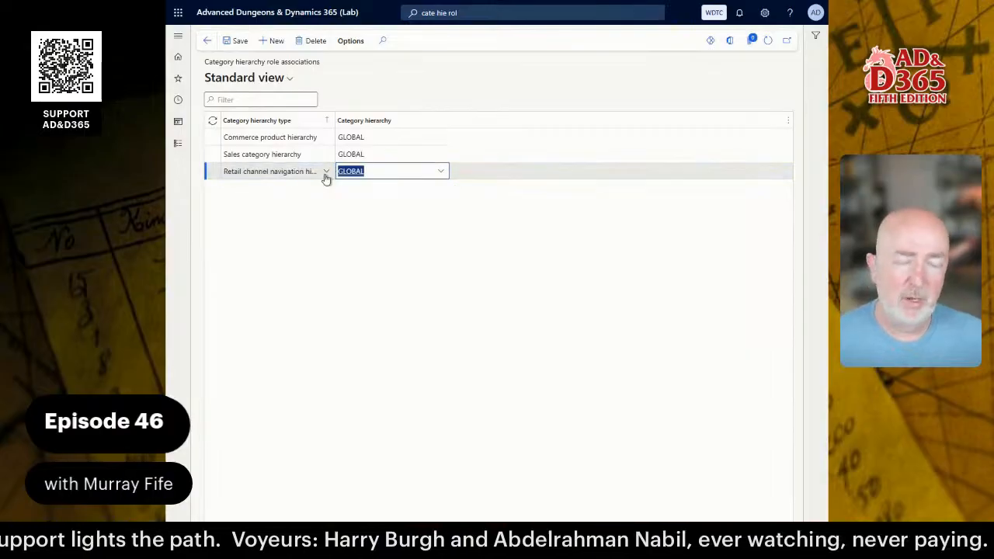
key("Down")
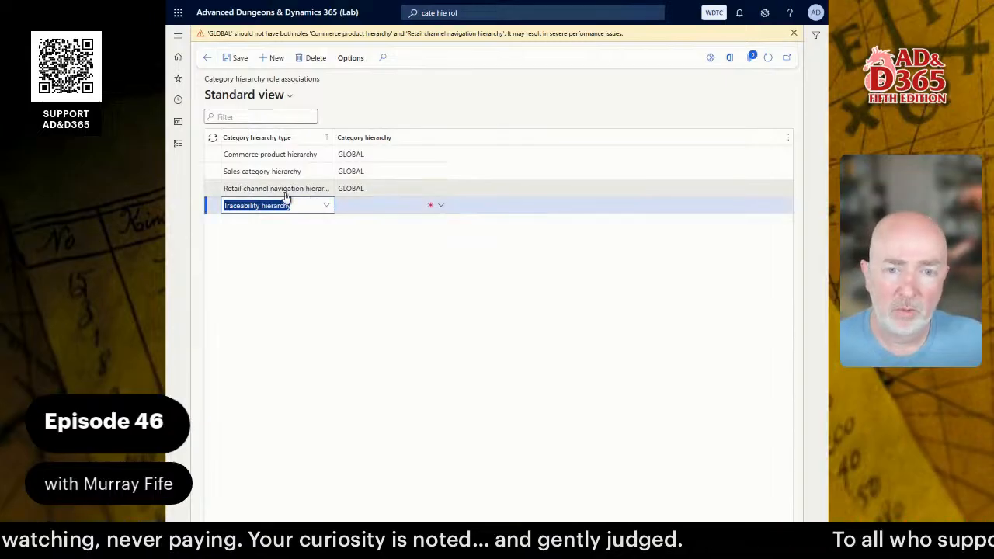
Delete the Retail channel navigation hierarchy row, confirming the warnings.
left_click(300, 192)
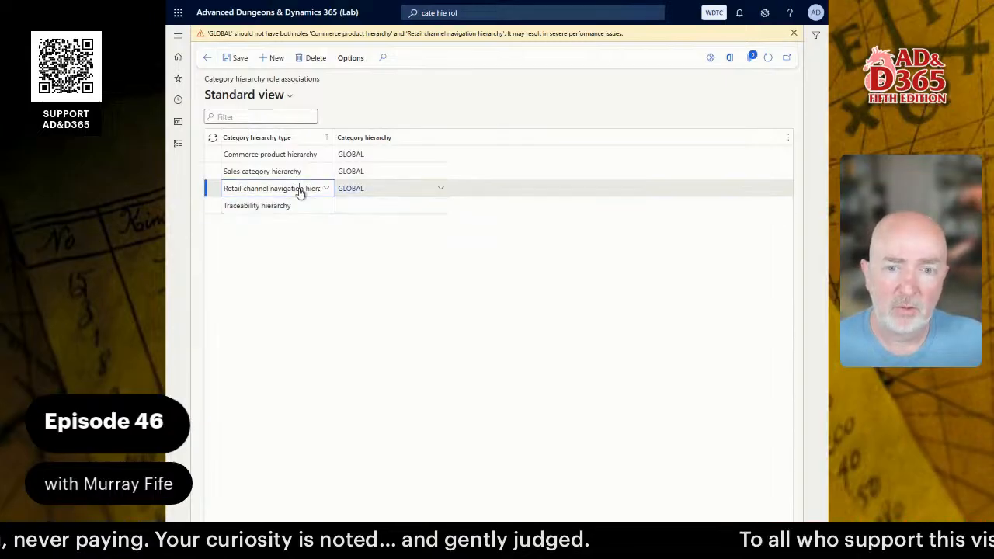
left_click(308, 60)
left_click(562, 281)
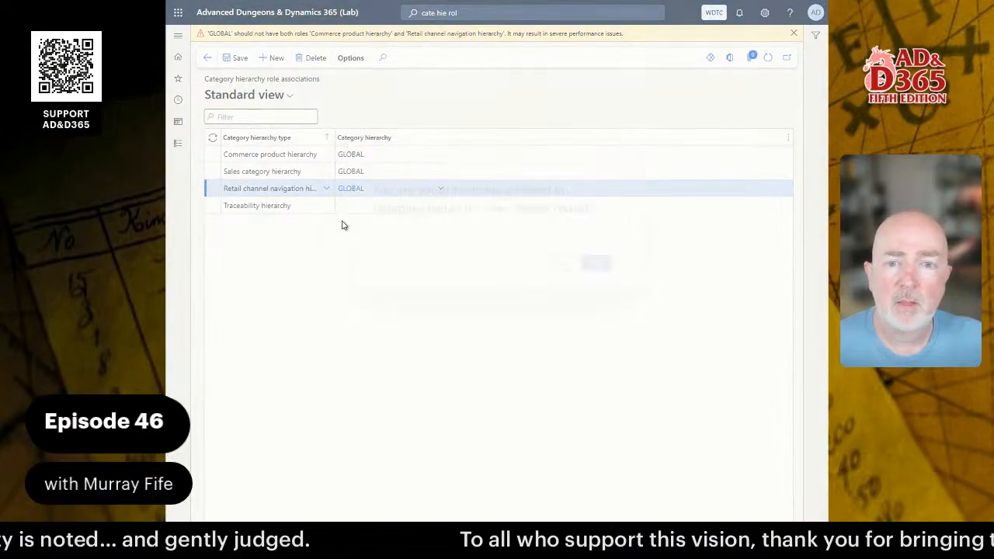
left_click(561, 262)
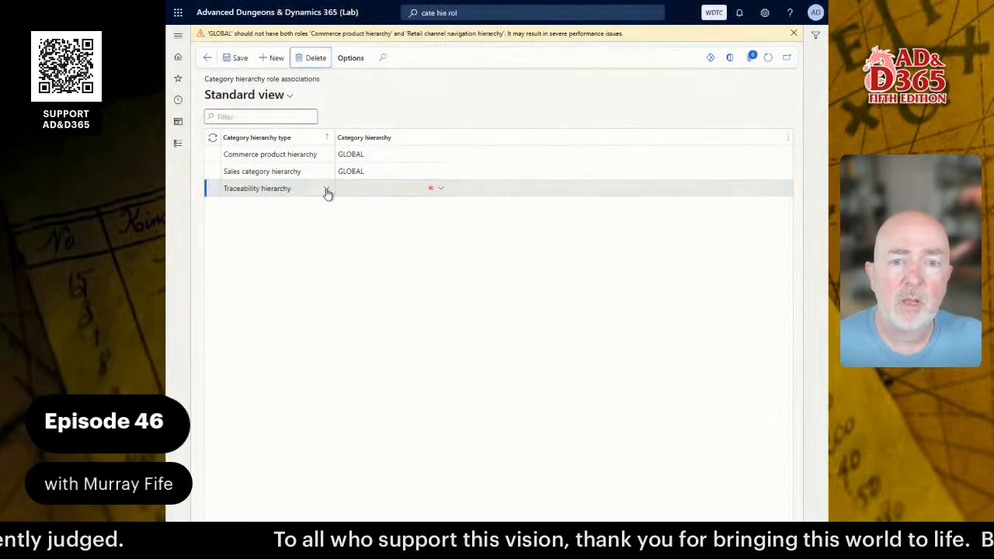
Set the new row to Procurement category hierarchy on GLOBAL.
left_click(326, 189)
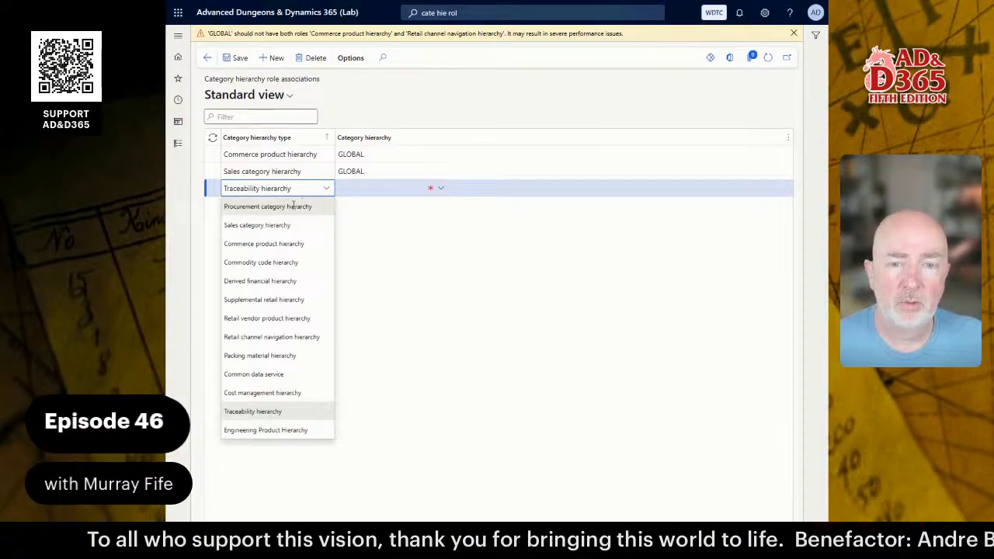
left_click(292, 206)
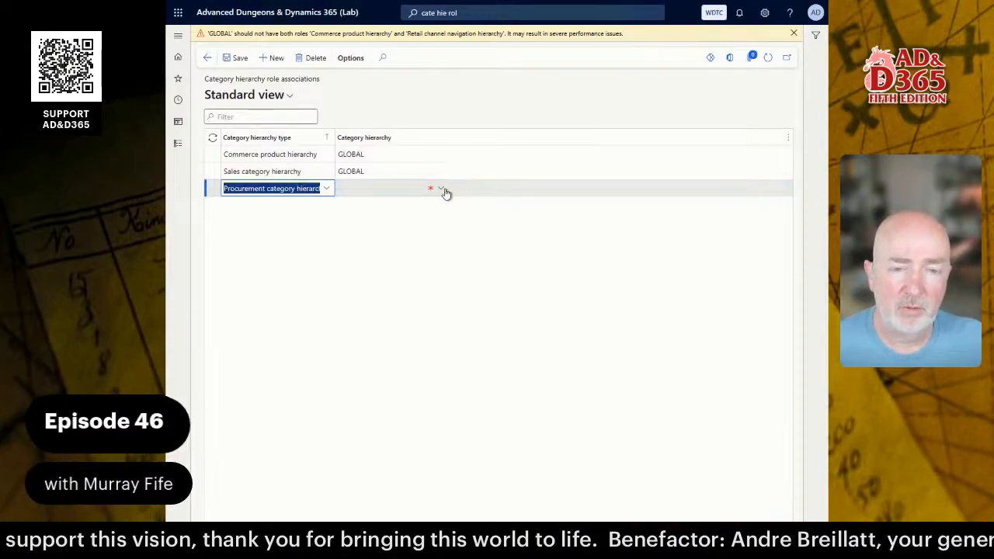
left_click(442, 190)
left_click(372, 222)
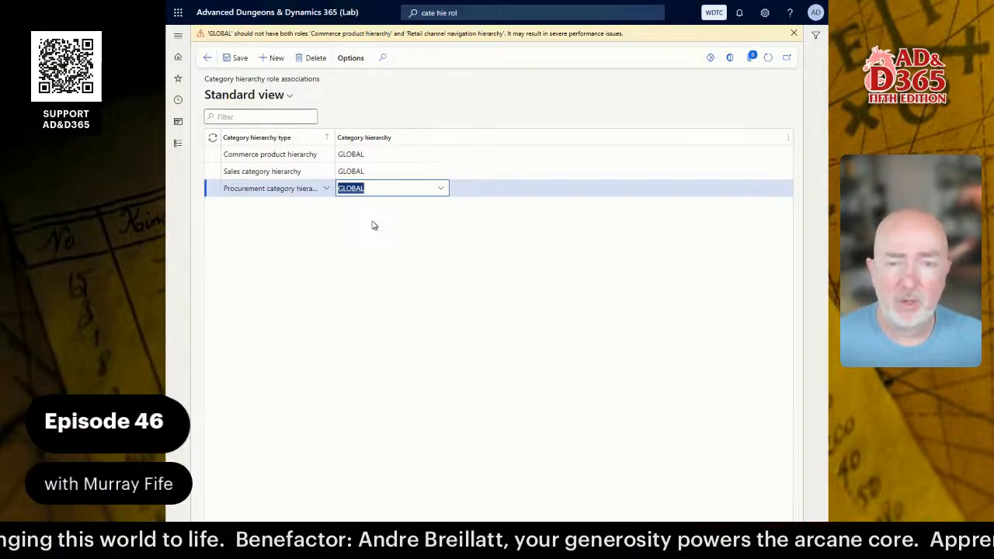
Add another role row, then discard it while it is still blank.
left_click(270, 59)
left_click(326, 189)
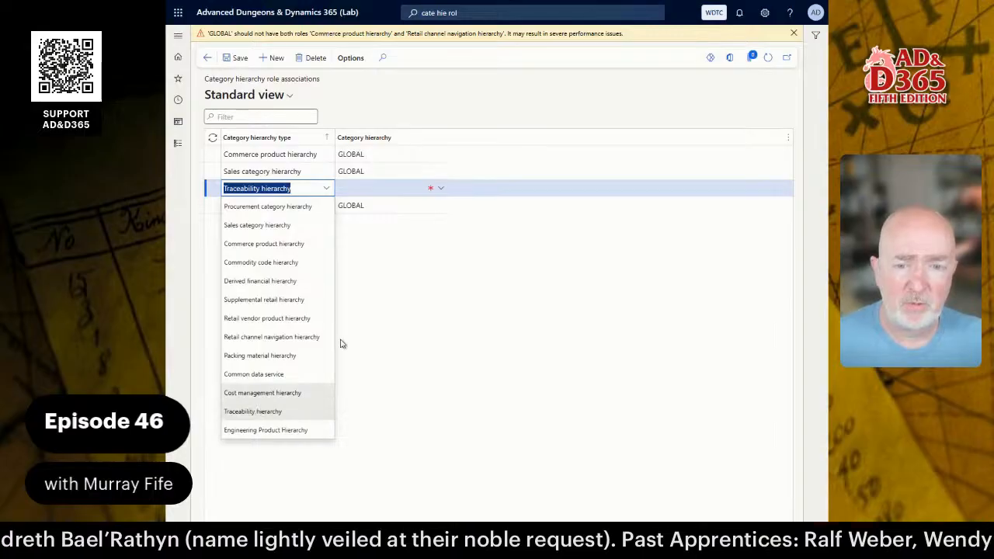
left_click(388, 278)
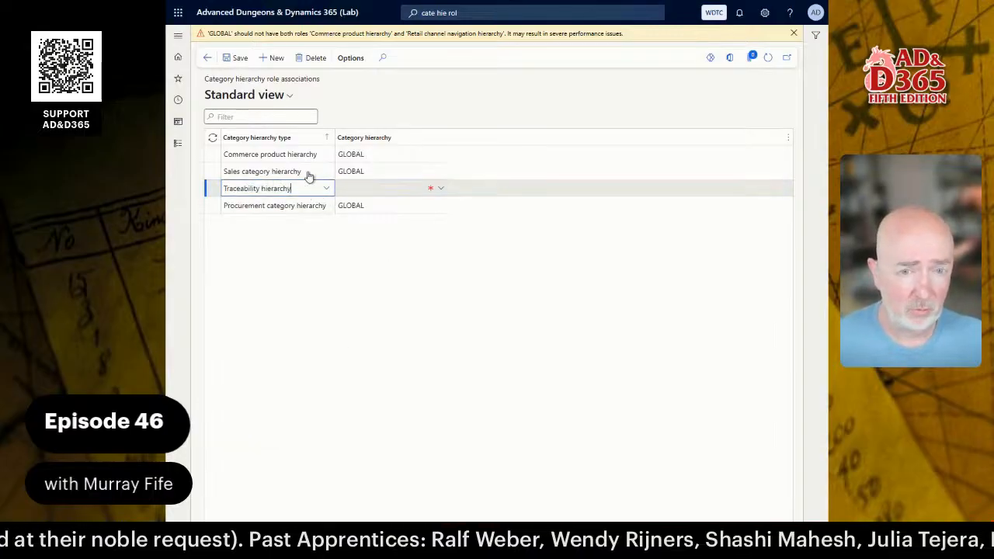
key("Escape")
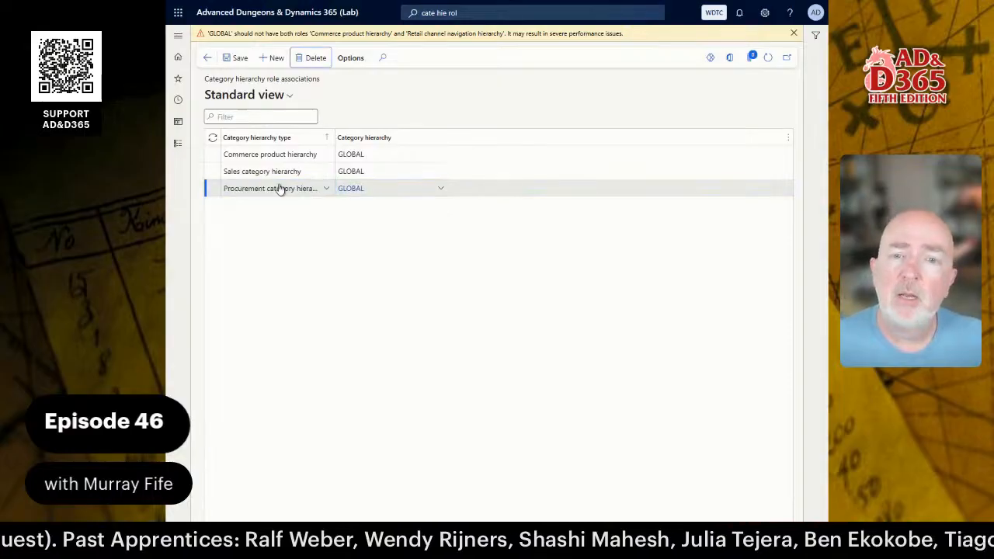
Delete the Procurement category row and save the remaining role associations.
left_click(314, 58)
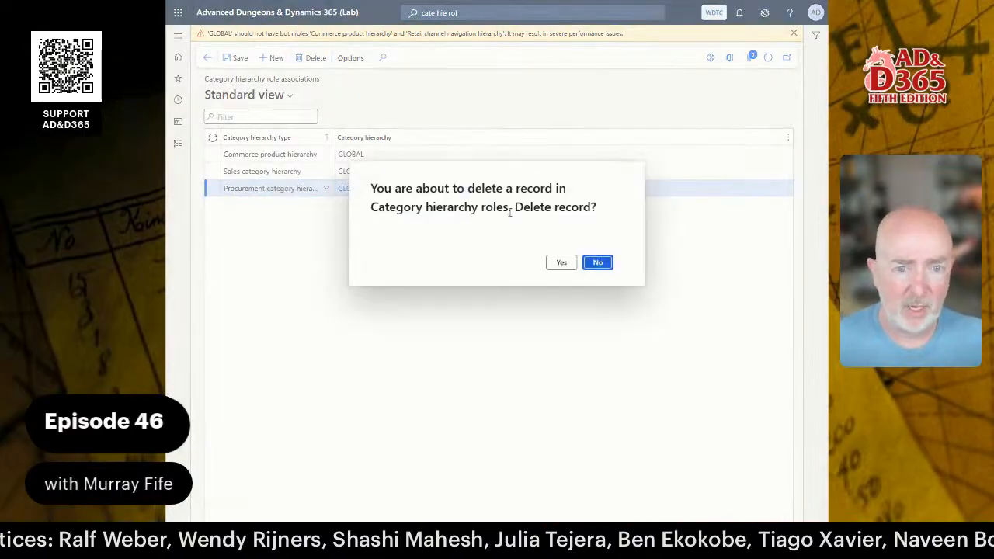
left_click(559, 264)
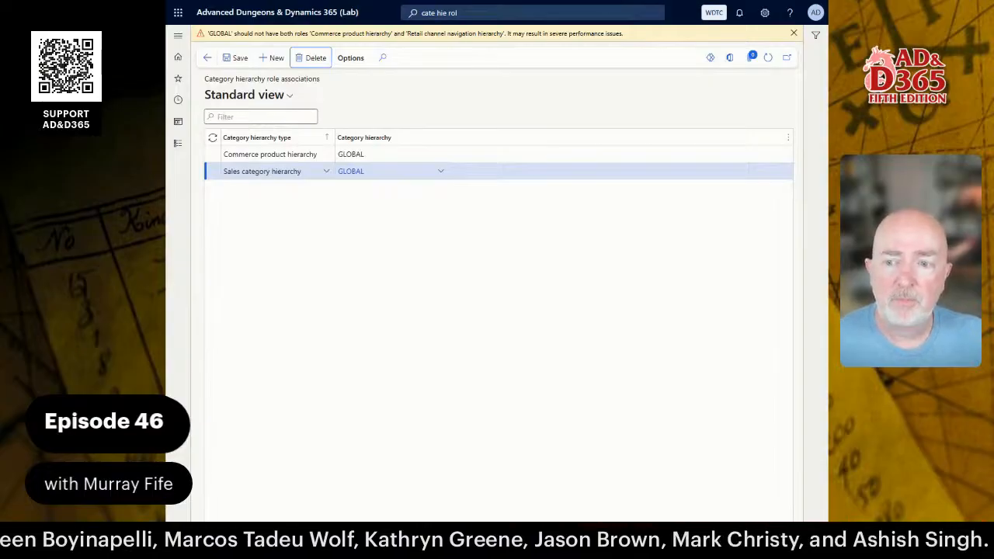
left_click(300, 169)
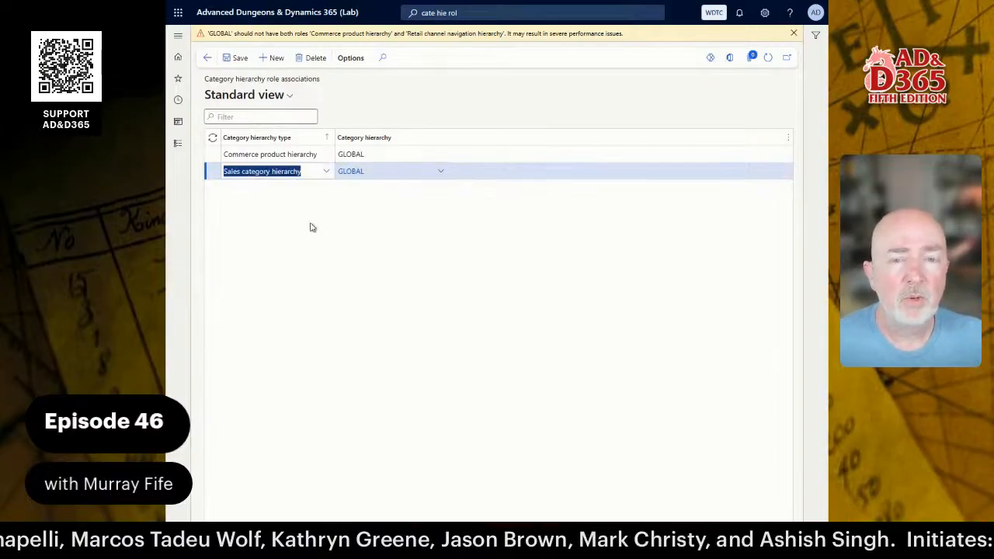
left_click(241, 59)
Read the Word guide's 'Adding the Weapons Attribute Group to the Hierarchy' section, then return to Dynamics 365.
key("alt+Tab")
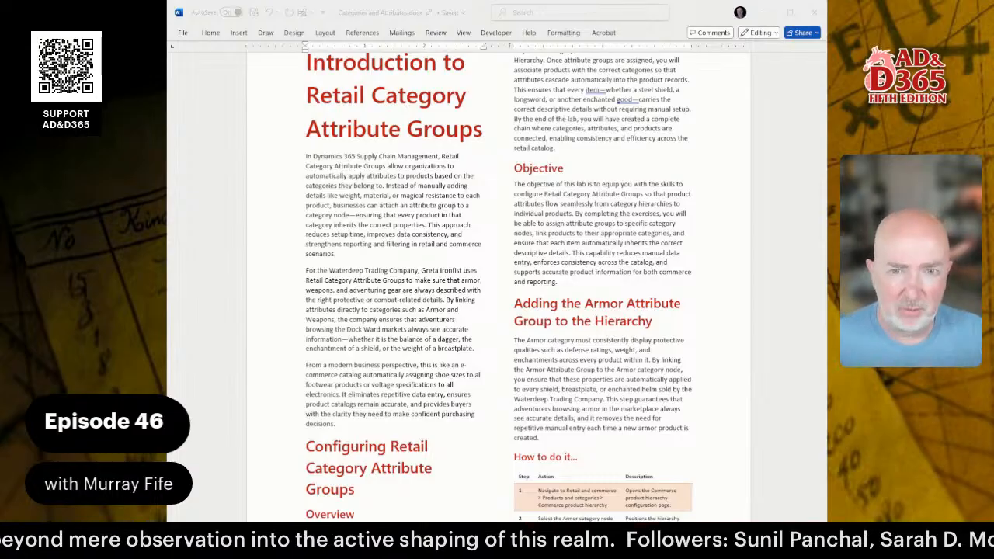
scroll(497, 280, "down", 6)
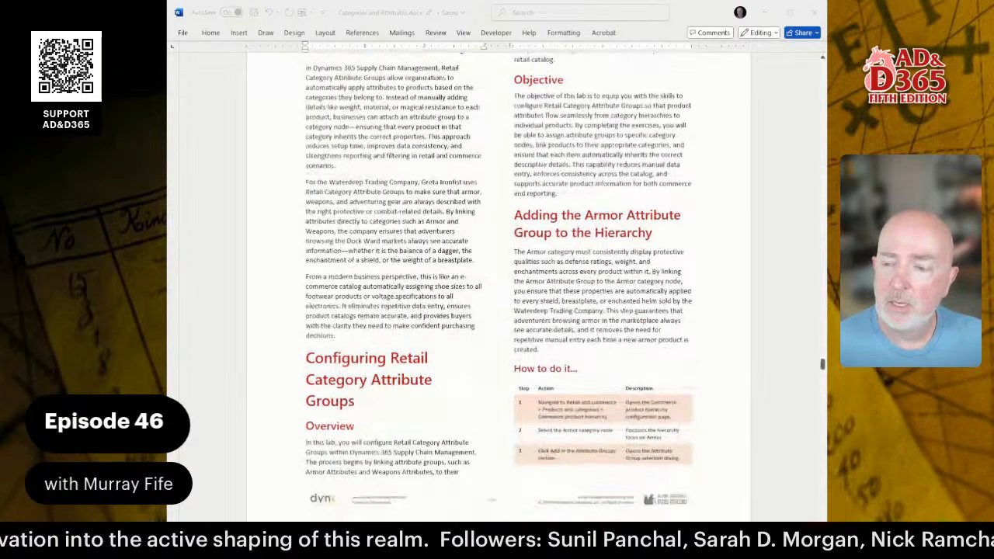
scroll(497, 280, "down", 2)
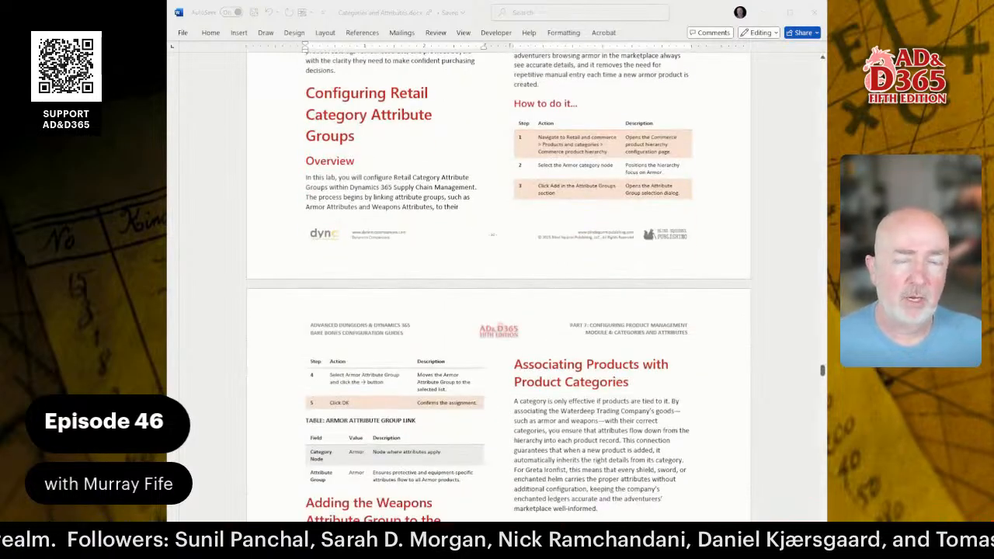
scroll(497, 280, "up", 3)
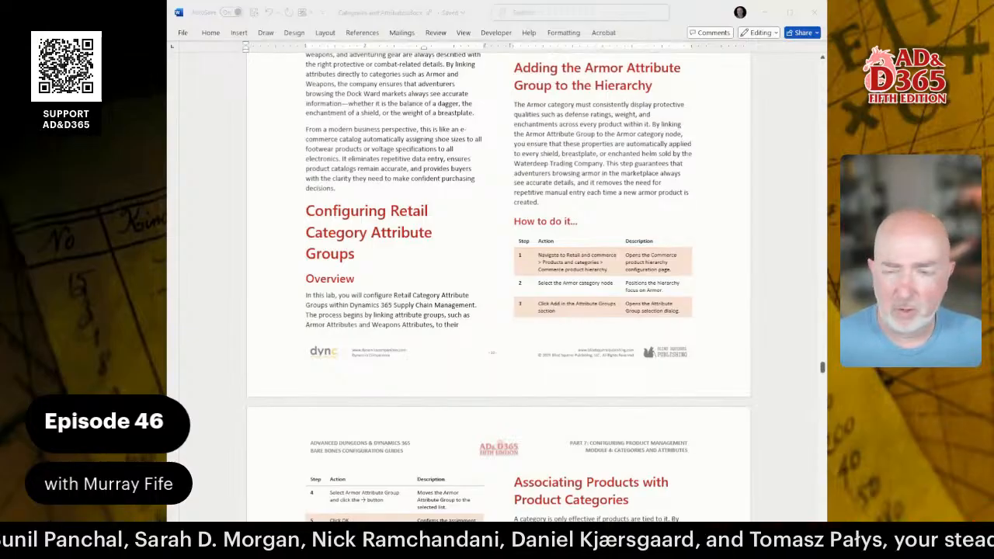
scroll(497, 280, "down", 10)
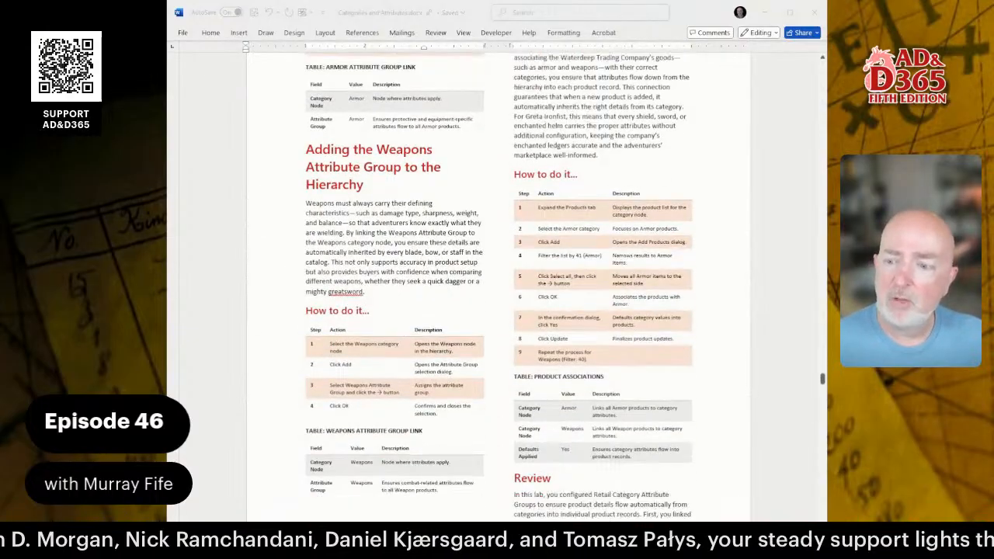
scroll(497, 279, "down", 2)
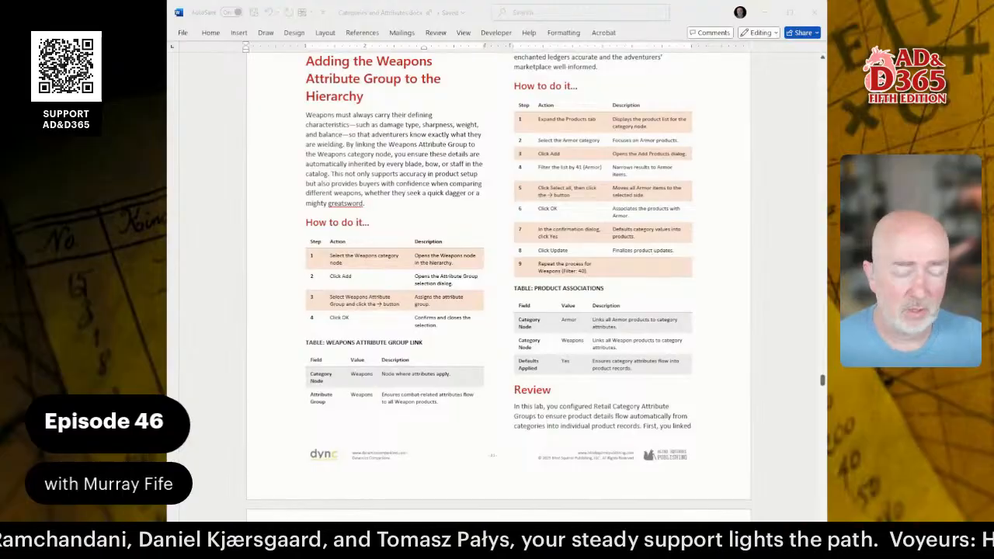
key("alt+Tab")
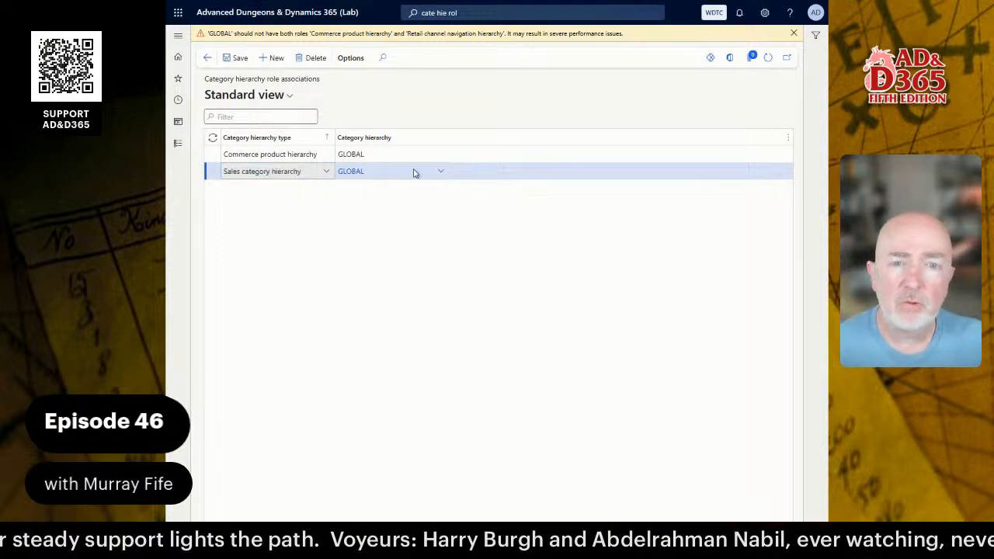
Trim the previous page search toward category hierarchy terms and dismiss the suggestions.
left_click(472, 13)
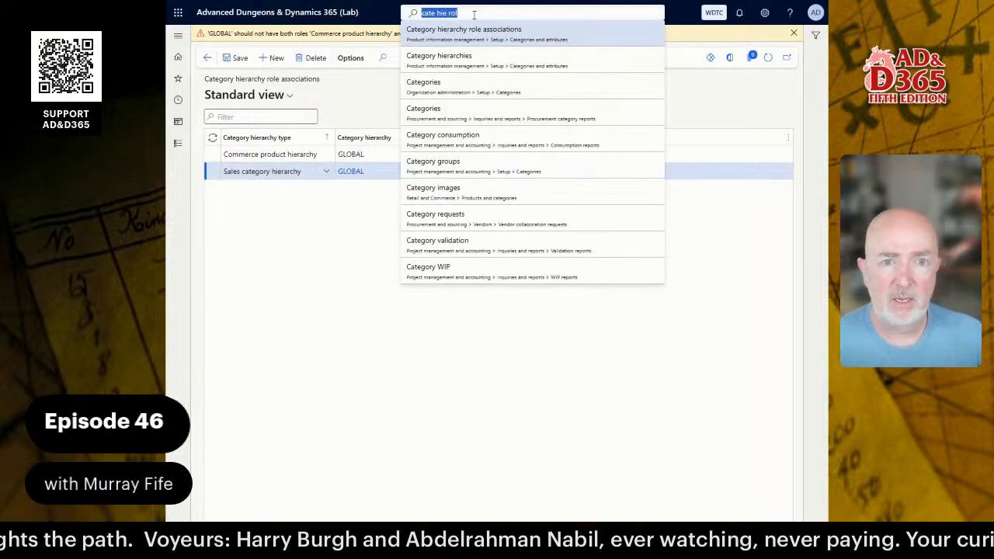
left_click(473, 13)
key("BackSpace")
key("BackSpace")
key("BackSpace")
key("BackSpace")
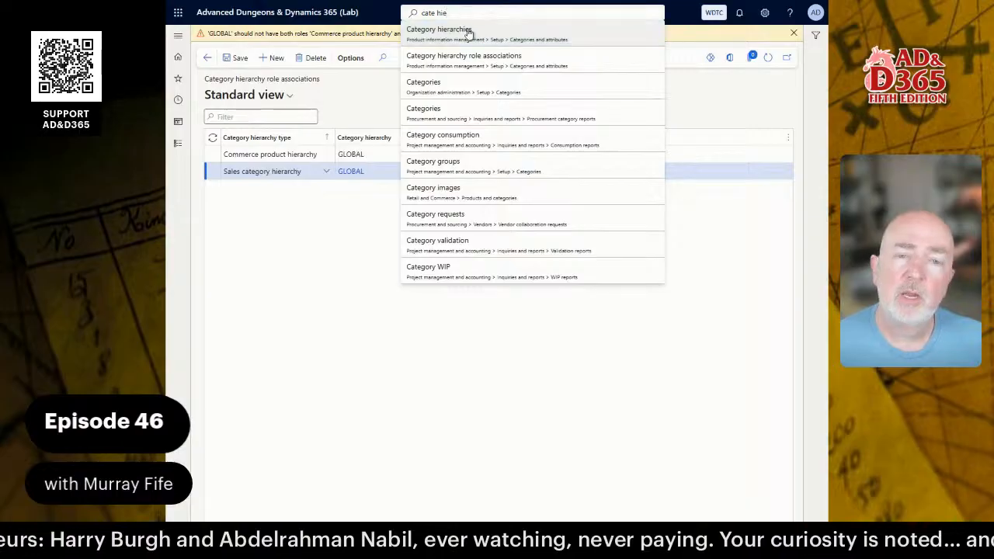
left_click(332, 266)
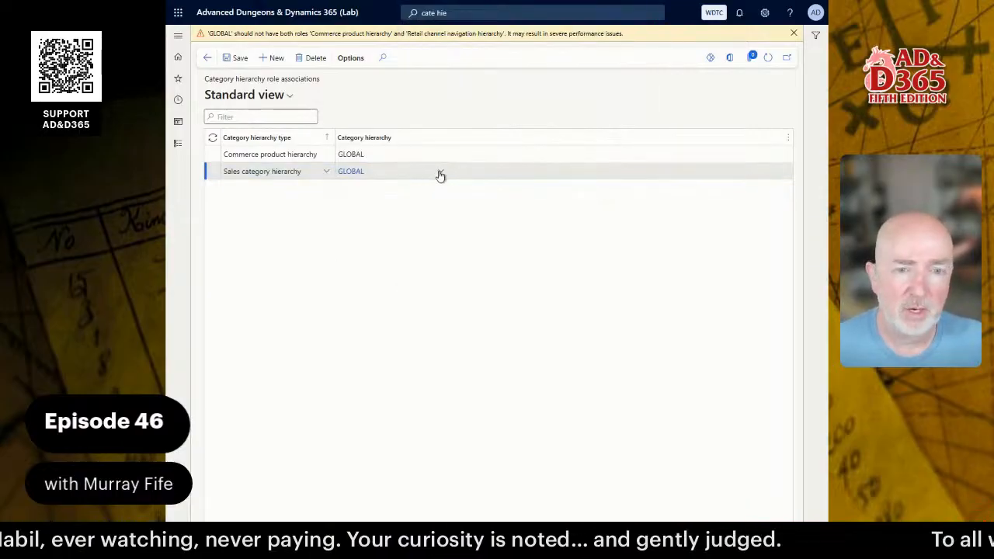
View GLOBAL's details from the Sales category row, check its associated hierarchy types, and go back.
right_click(440, 173)
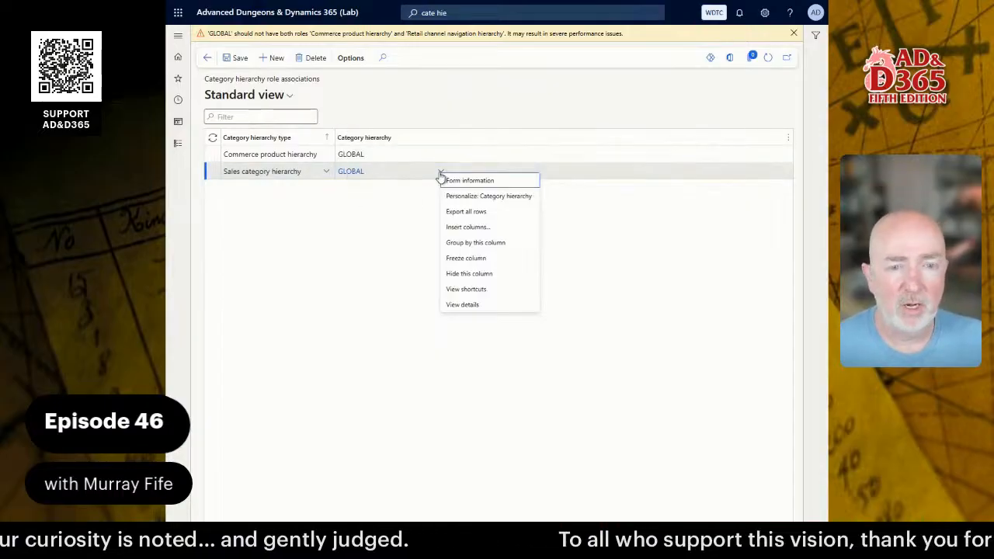
left_click(468, 305)
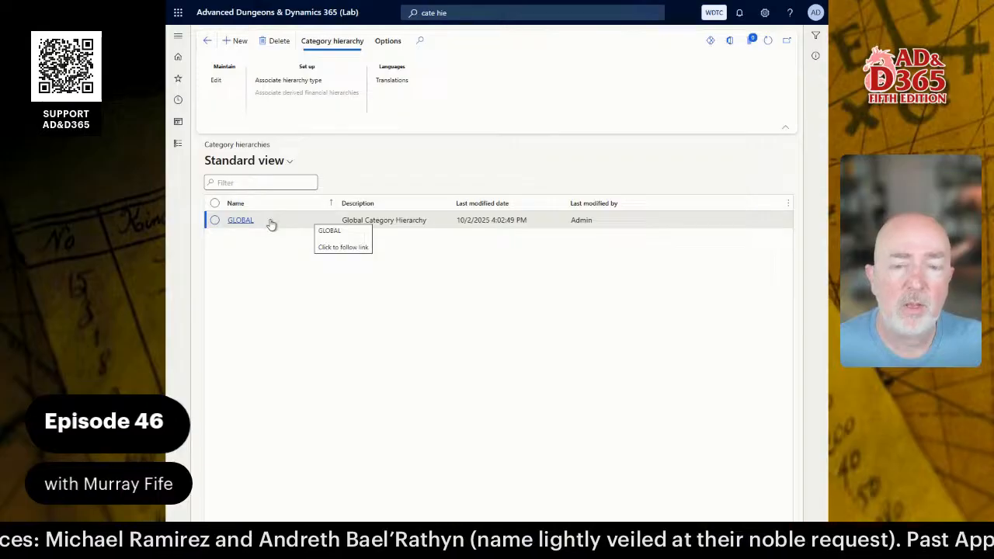
left_click(284, 81)
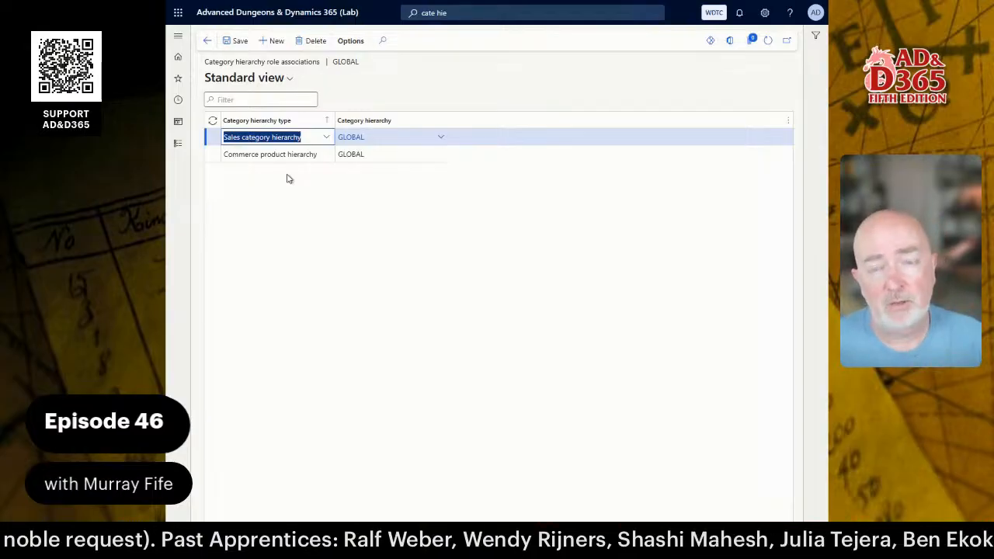
left_click(207, 41)
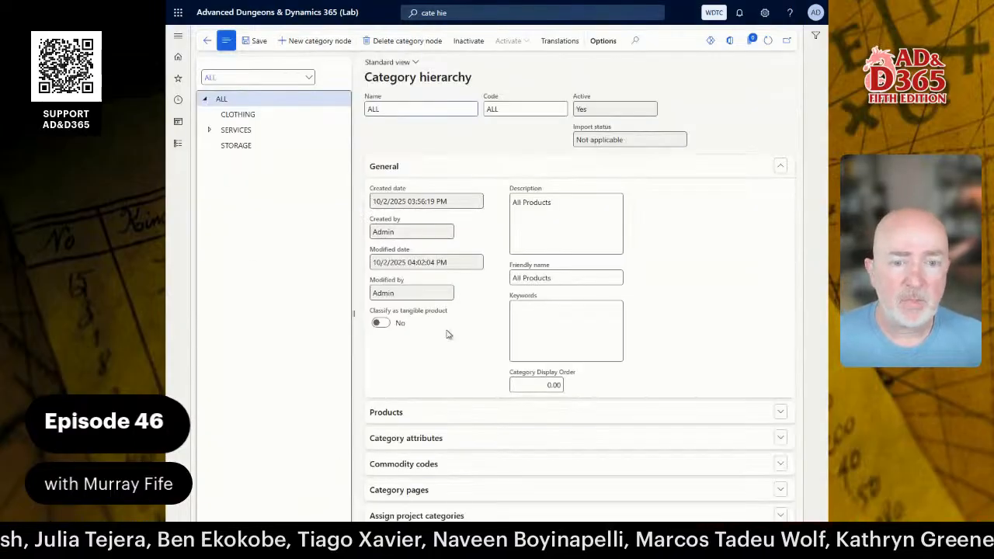
Select CLOTHING (code CLTH) and review its empty Category attributes, Products and General FastTabs.
left_click(401, 167)
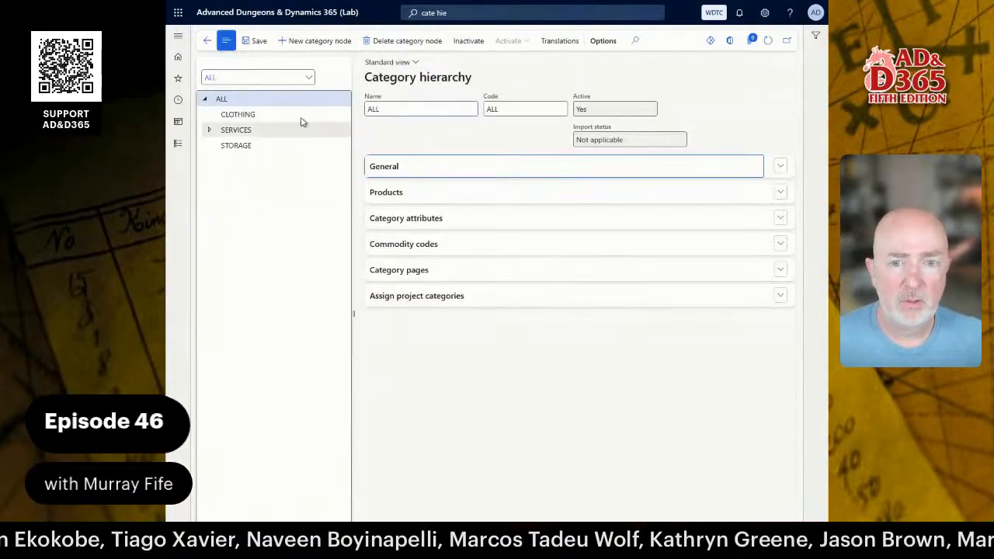
left_click(245, 114)
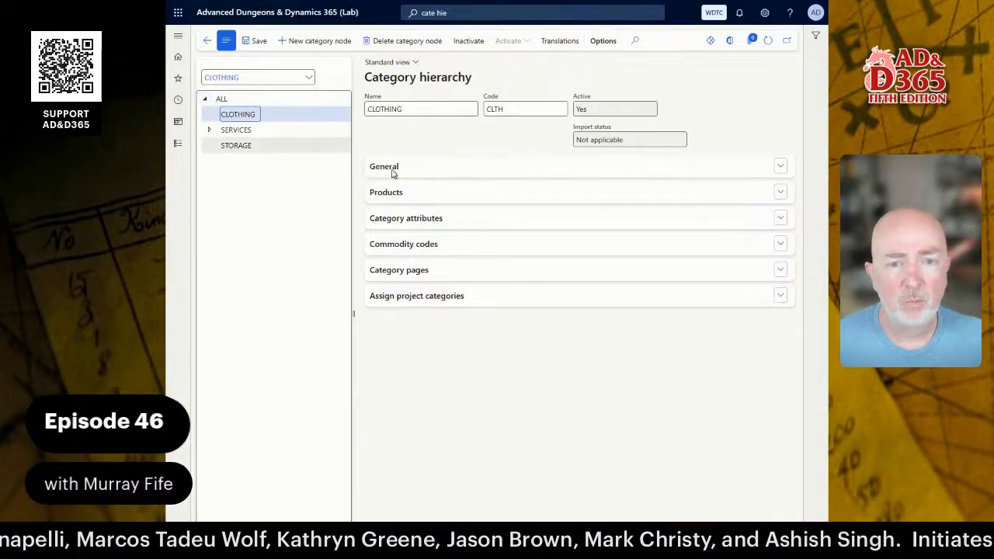
left_click(441, 220)
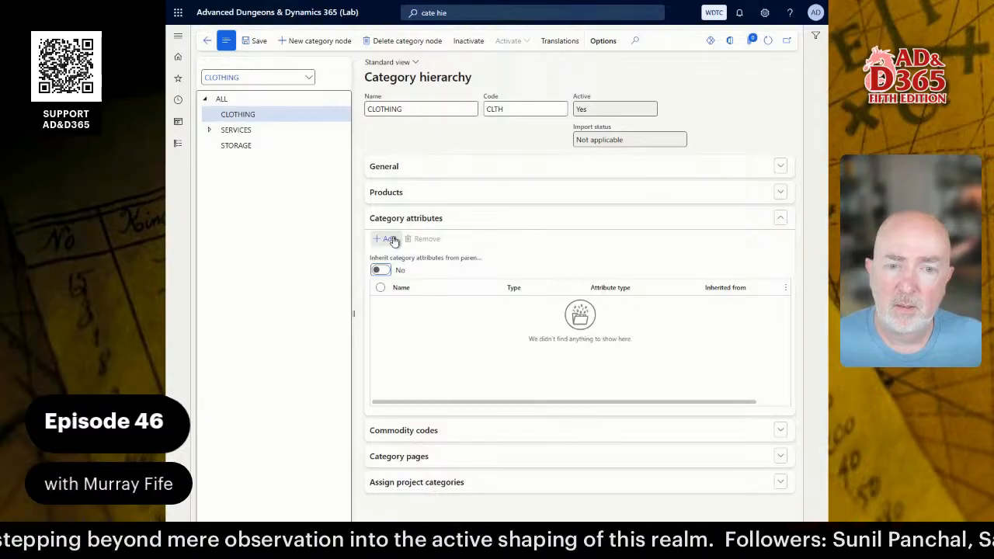
left_click(395, 196)
left_click(393, 169)
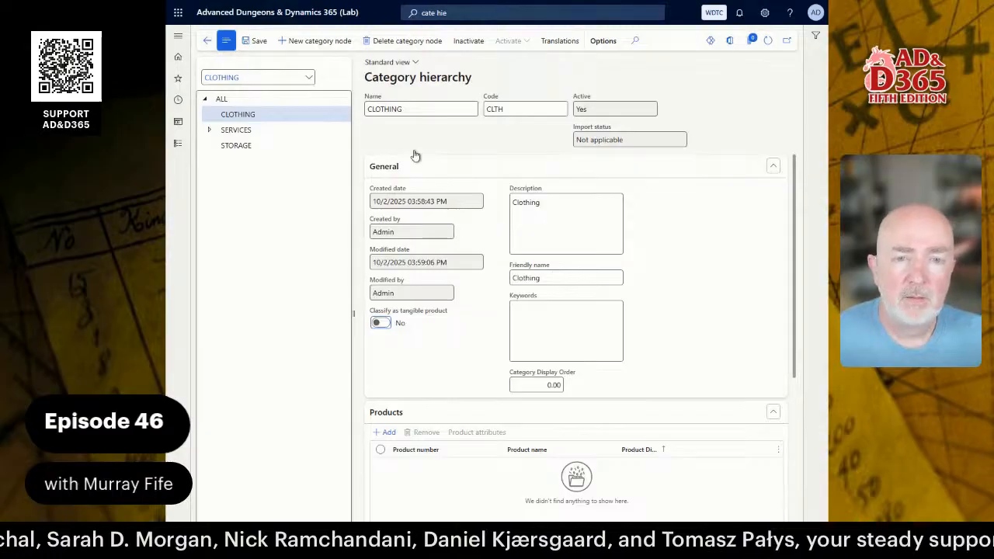
scroll(431, 359, "down", 2)
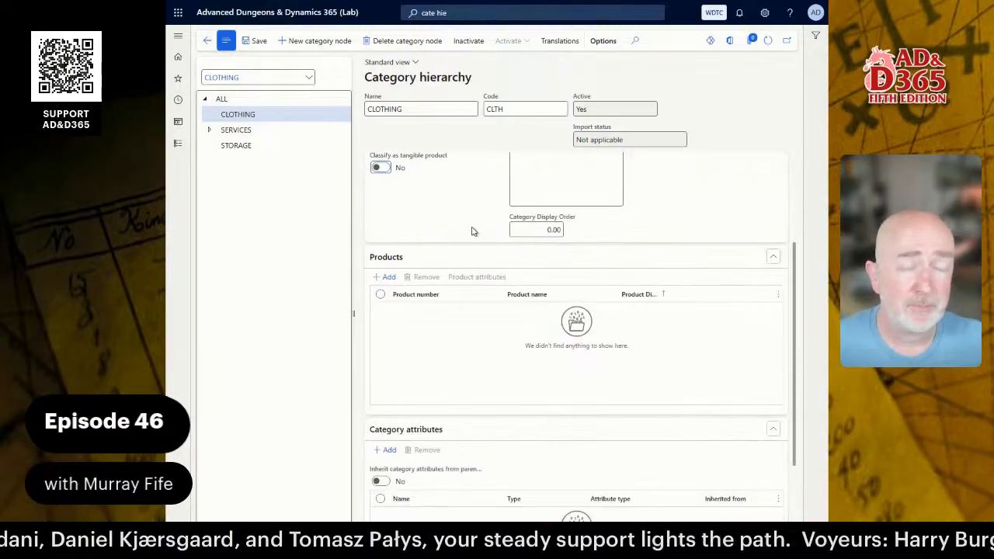
scroll(434, 232, "up", 1)
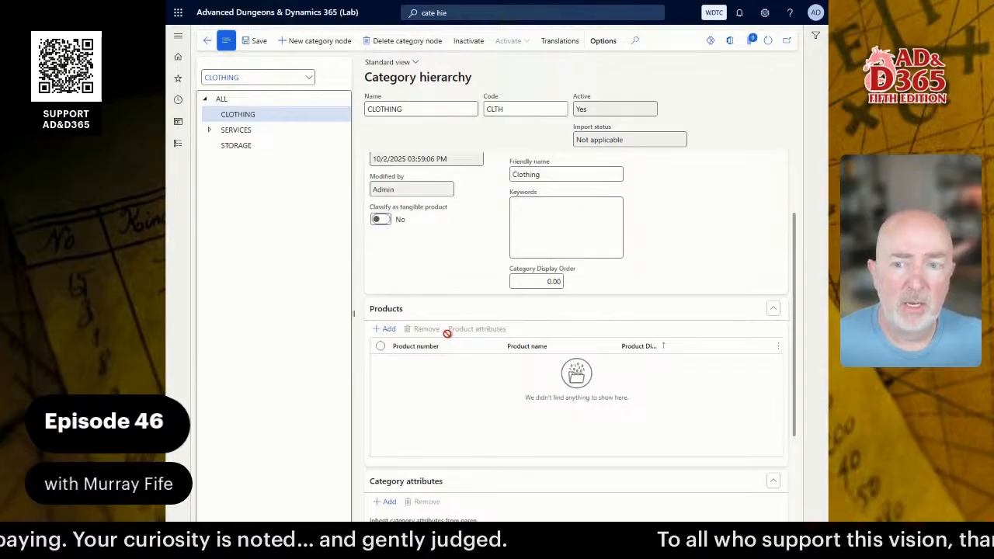
scroll(454, 326, "down", 2)
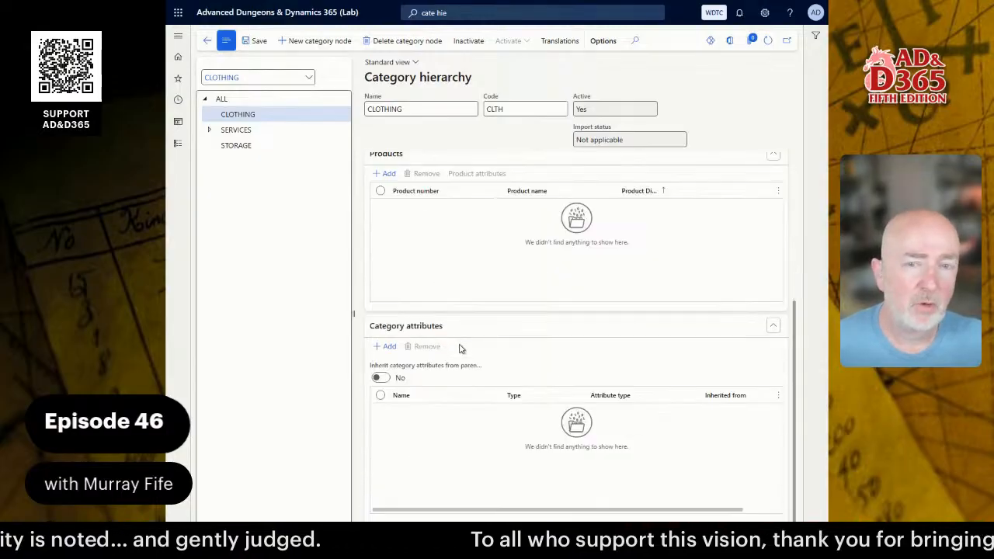
scroll(461, 348, "up", 3)
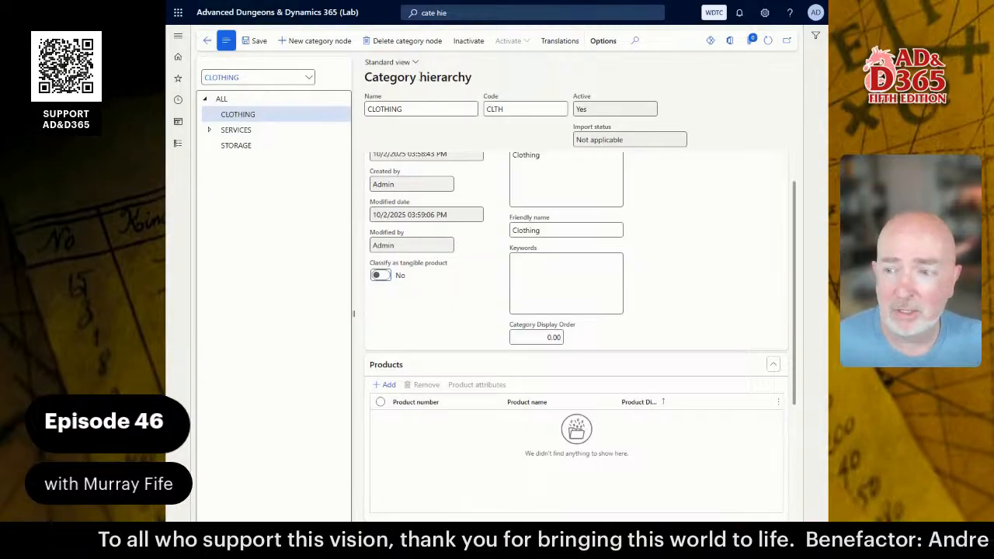
From the dashboard, search 'comm pro' and open the Commerce product hierarchy page.
left_click(206, 40)
left_click(470, 11)
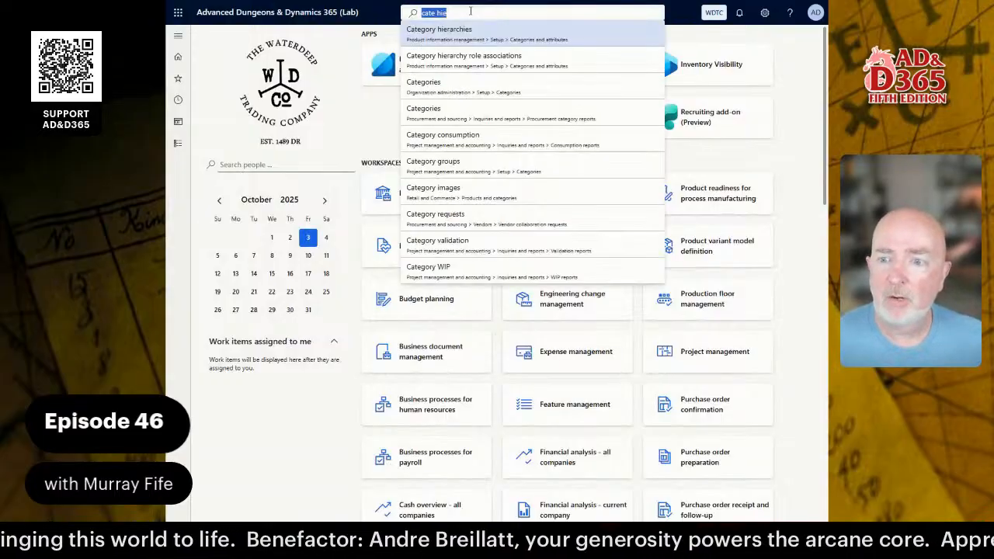
key("Home")
type("comm")
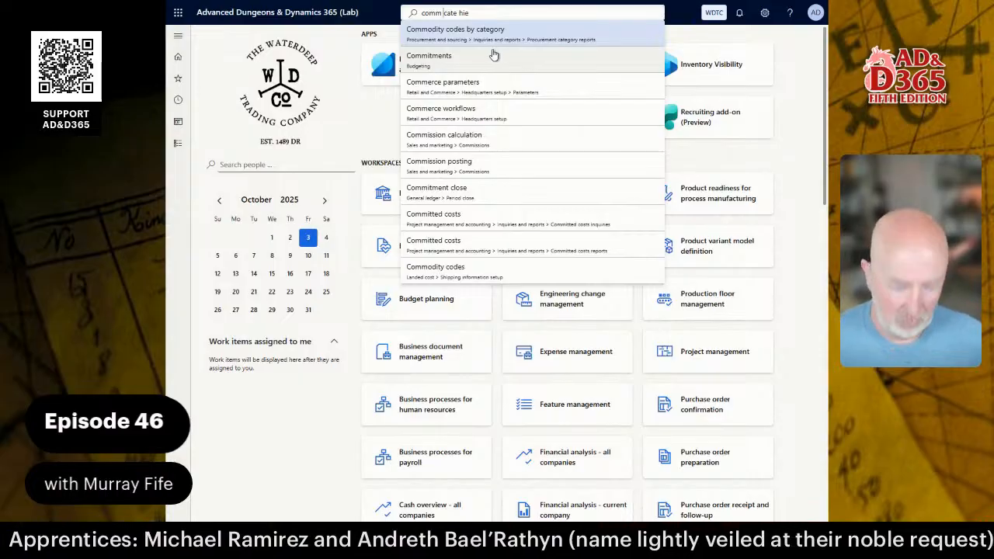
key("shift+Right")
key("shift+Right")
key("shift+Right")
key("shift+Right")
type("pro")
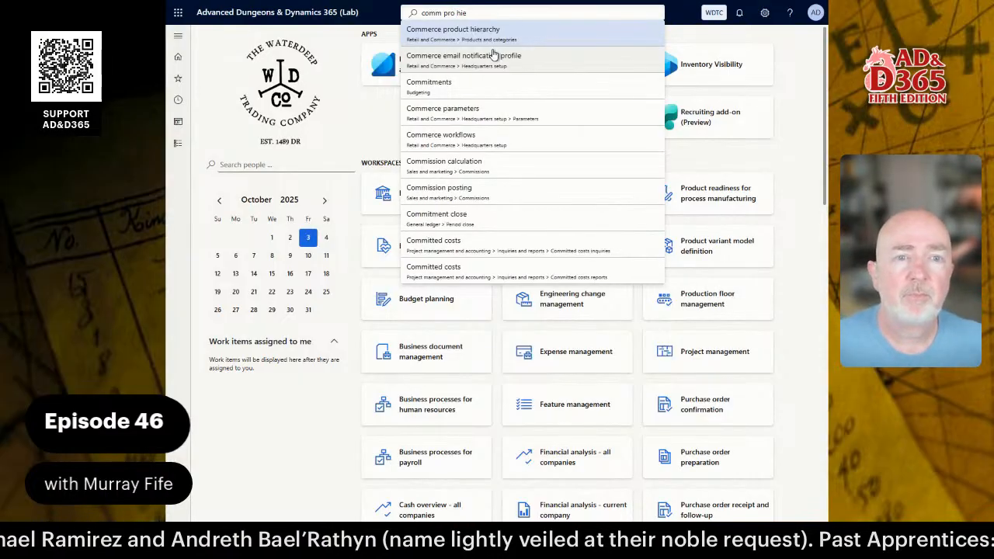
left_click(476, 37)
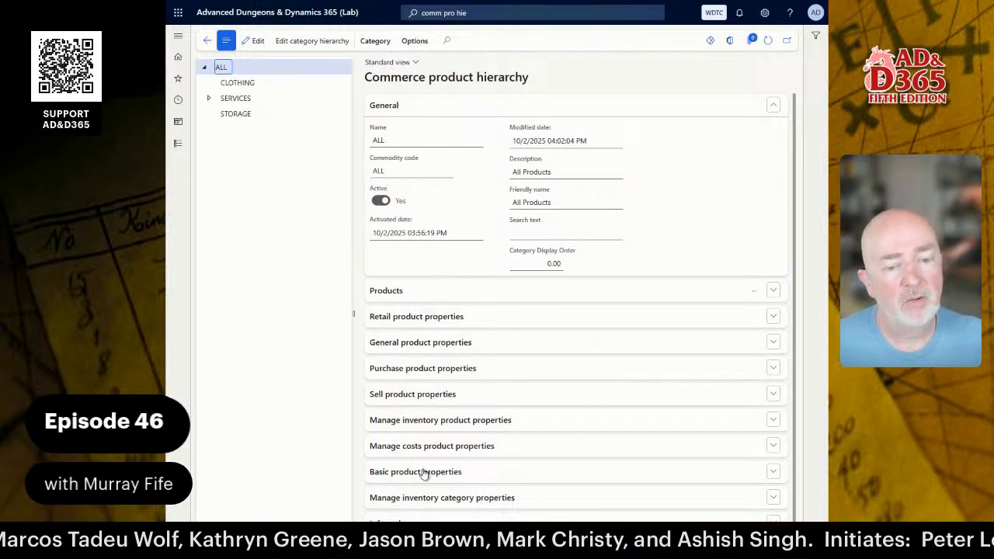
Scroll the ALL node to confirm it has no product attribute groups.
scroll(432, 440, "down", 1)
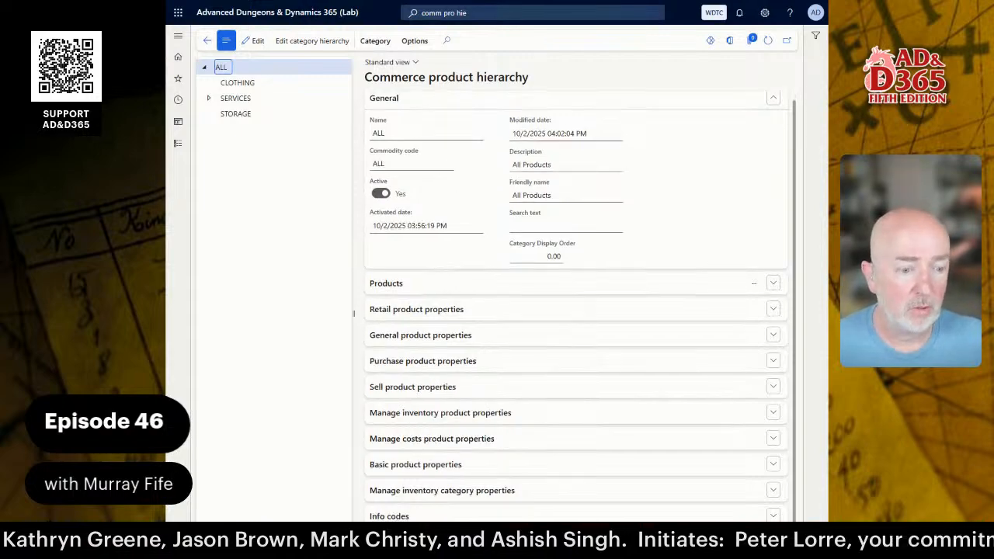
scroll(426, 442, "down", 3)
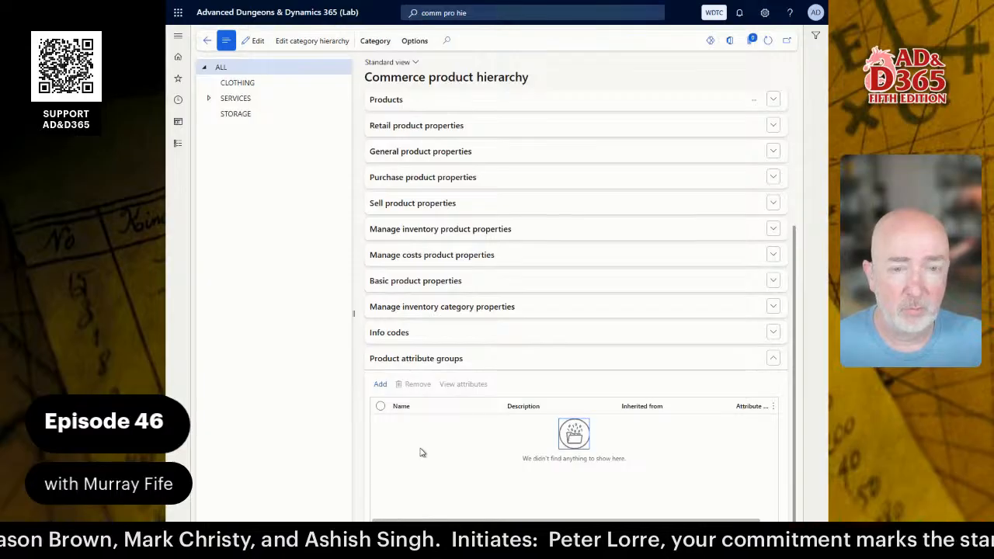
scroll(419, 416, "up", 3)
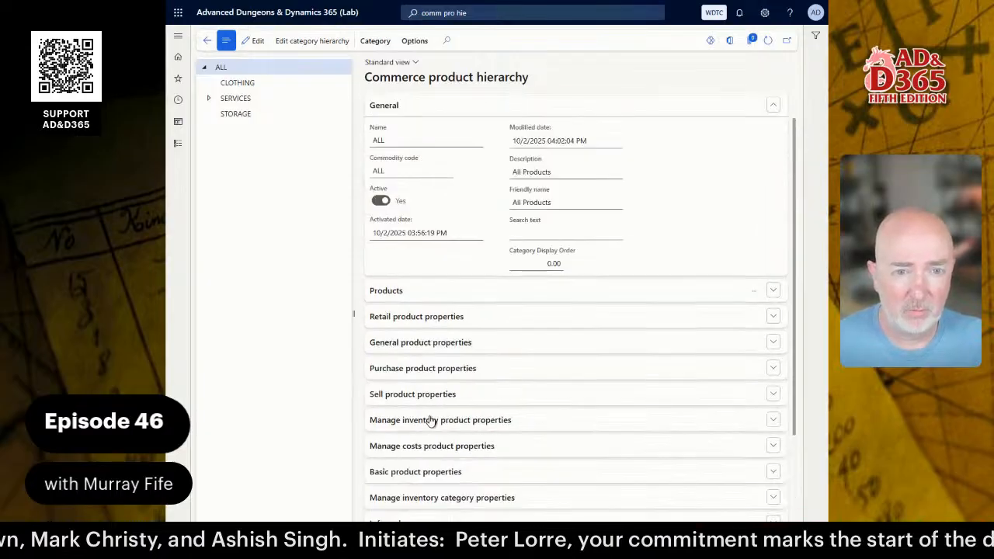
left_click(473, 13)
Search 'pro cat', try opening Procurement categories, and dismiss the could-not-open error.
key("Home")
key("ctrl+shift+Right")
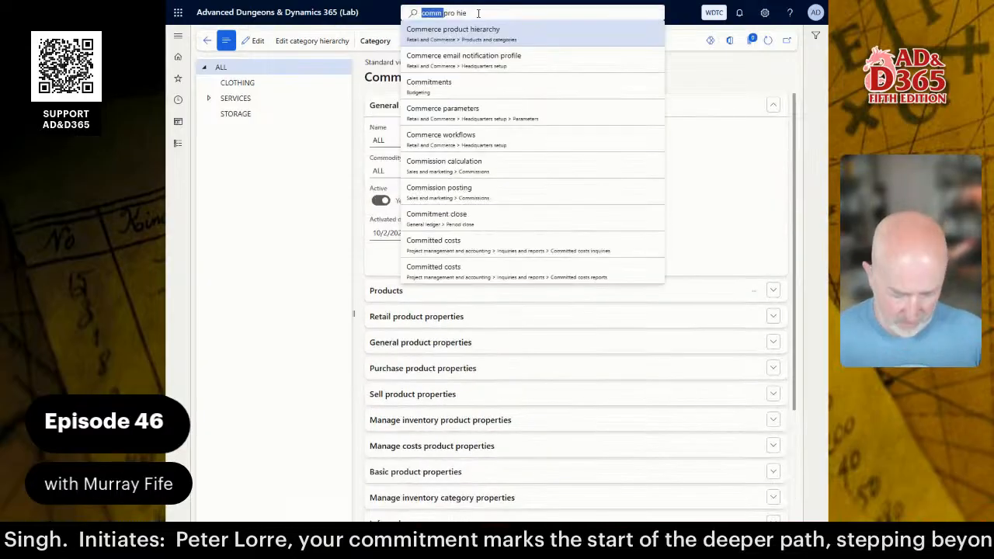
type("pro")
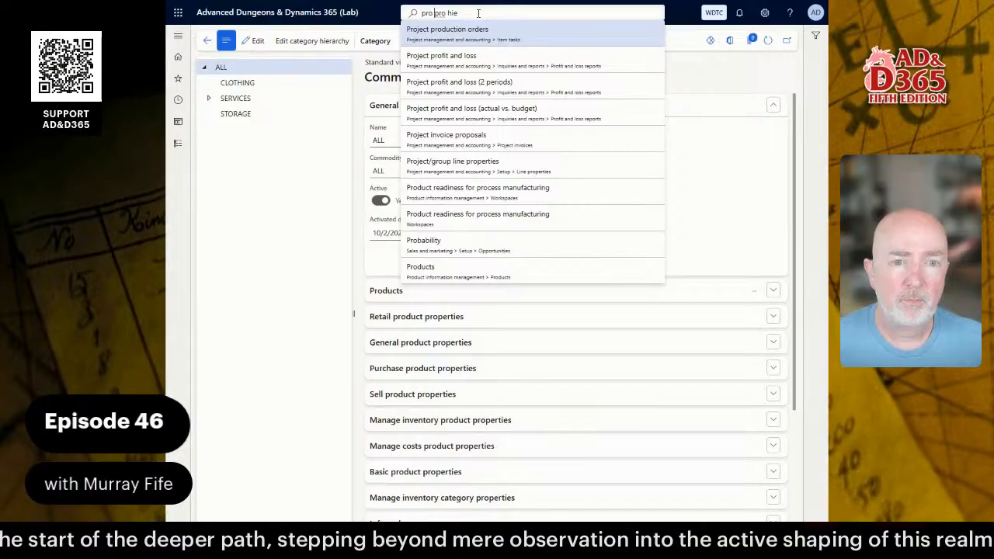
key("ctrl+shift+Right")
key("BackSpace")
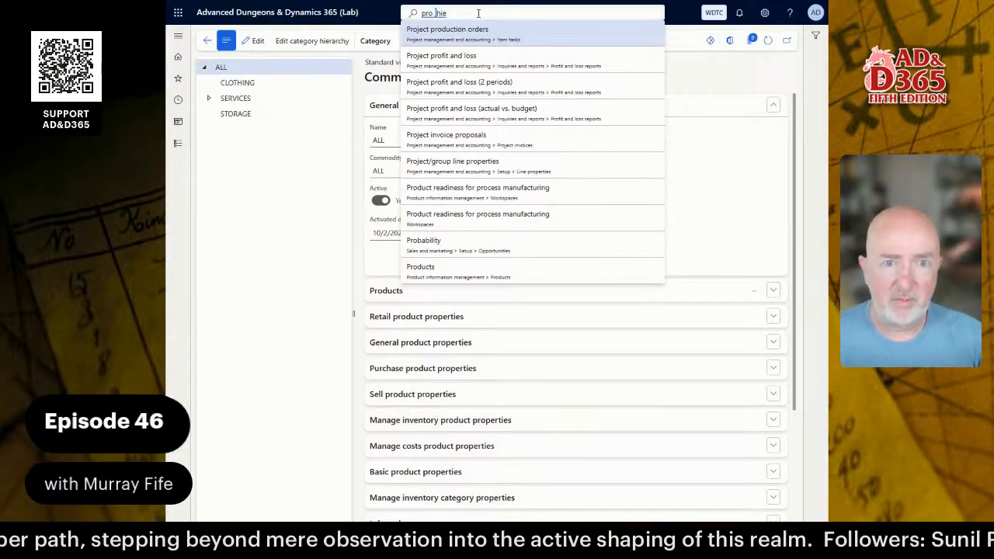
type("cat")
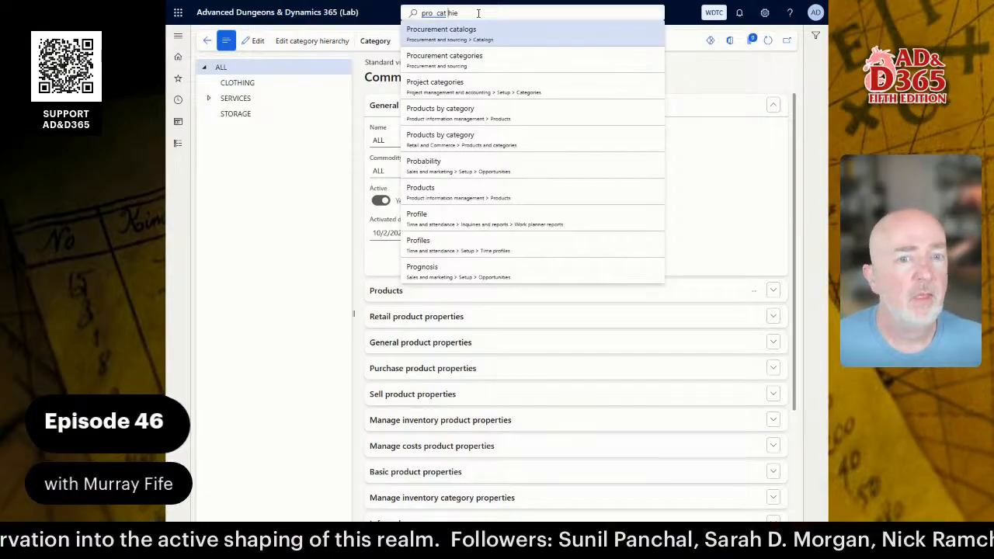
left_click(468, 62)
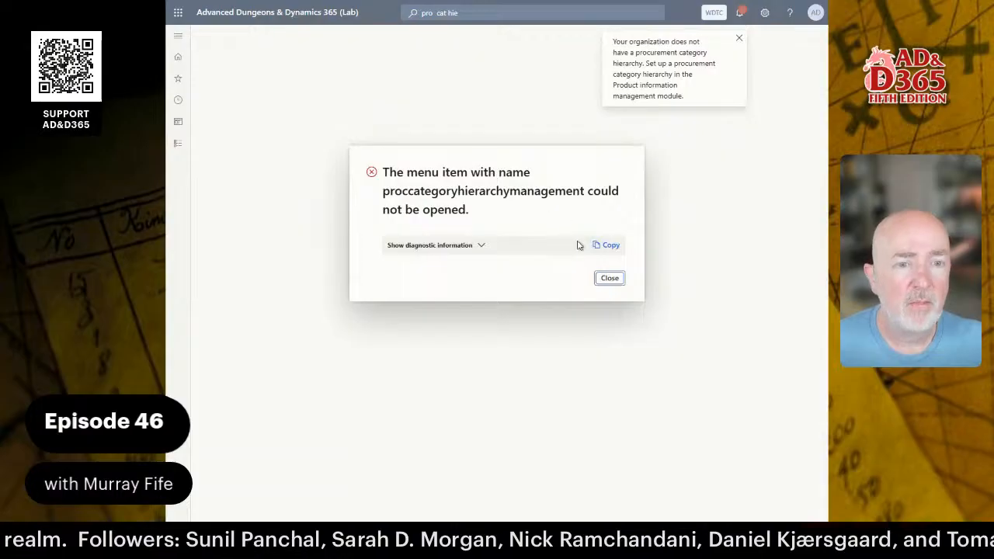
left_click(608, 281)
Search 'vomm pro' and open the Commerce product hierarchy page.
left_click(469, 13)
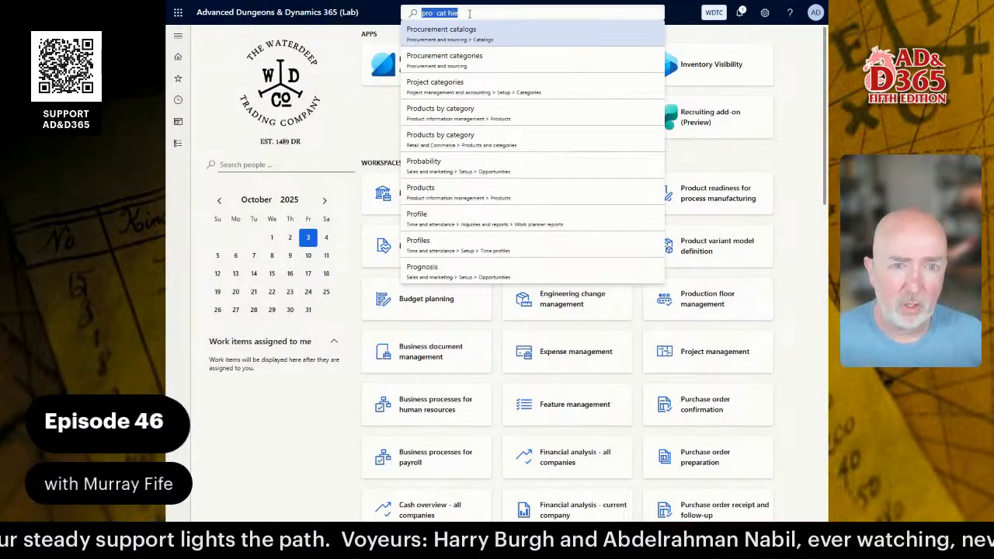
key("Home")
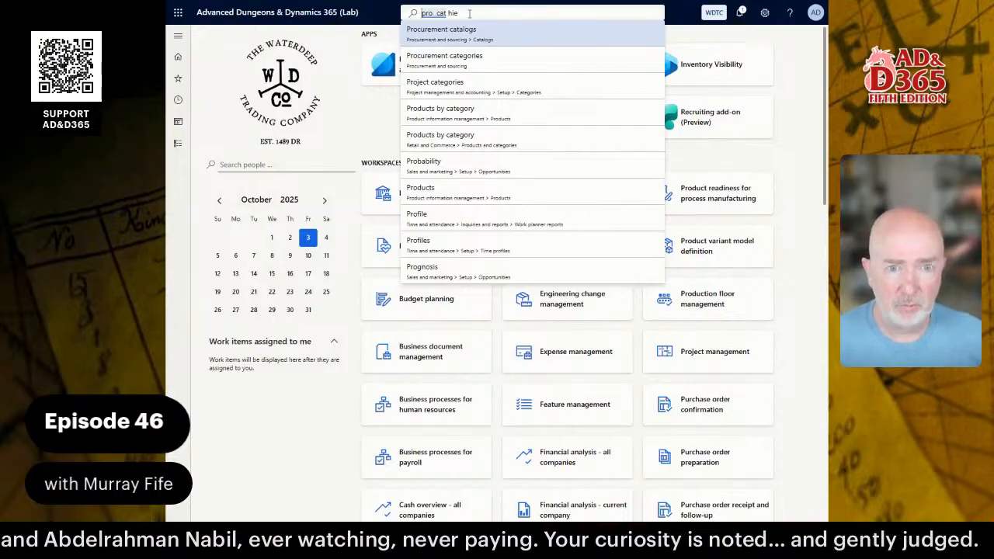
key("ctrl+shift+Right")
key("ctrl+shift+Right")
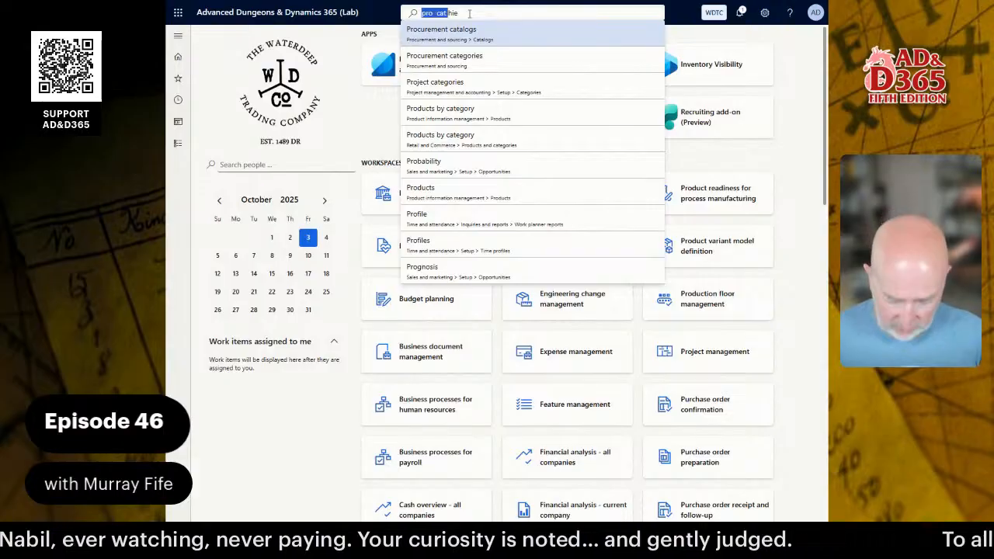
type("v")
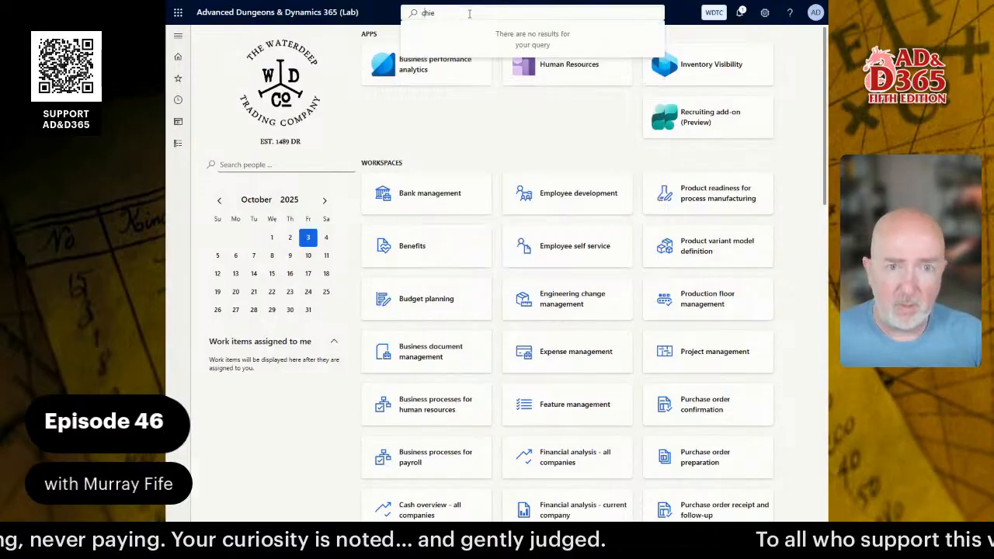
type("omm pro")
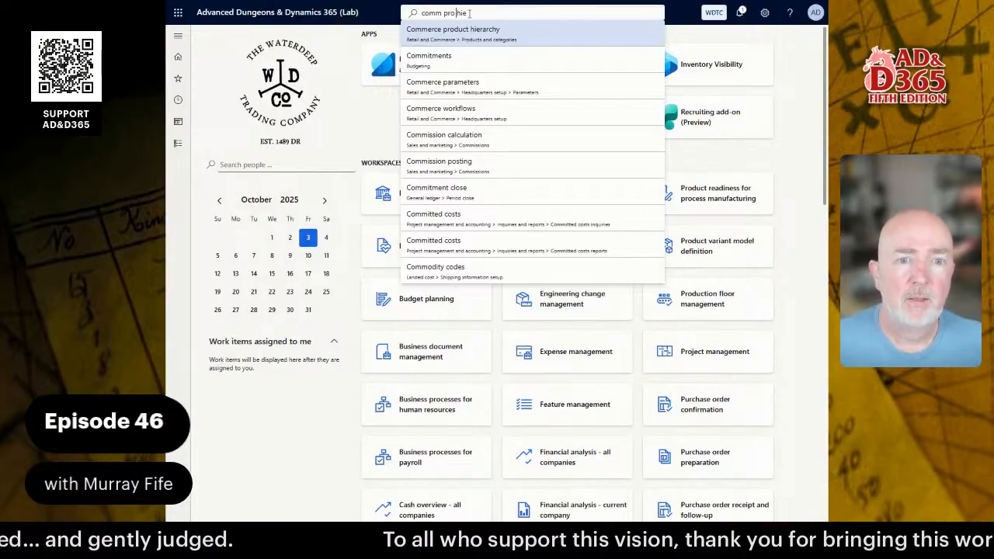
left_click(472, 33)
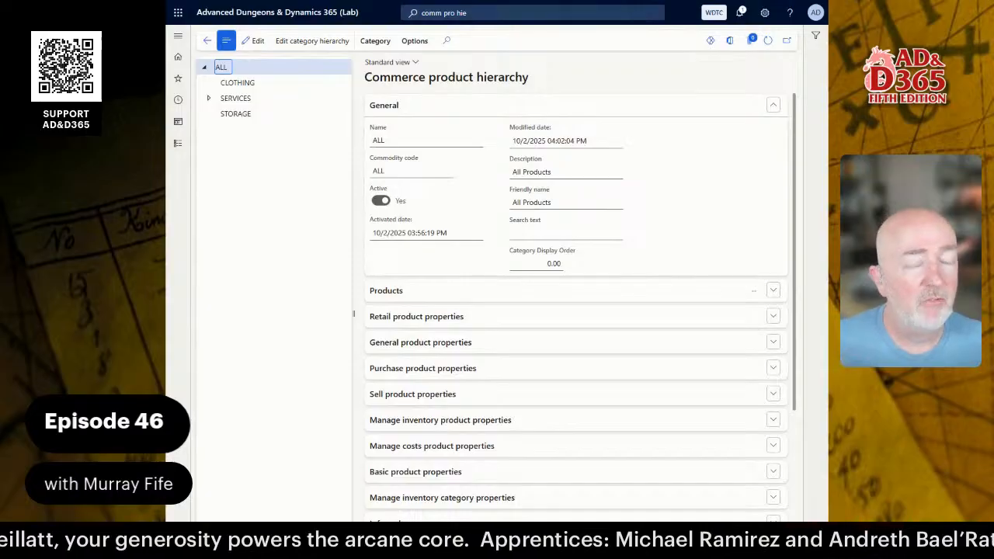
Show CLOTHING (code CLTH) and scroll to its empty Product attribute groups FastTab.
left_click(249, 84)
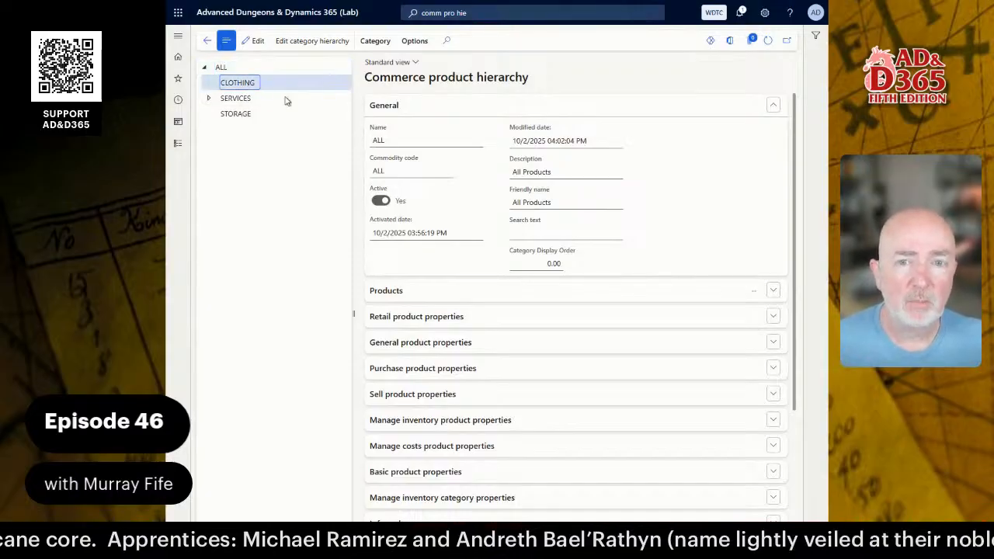
scroll(586, 384, "down", 3)
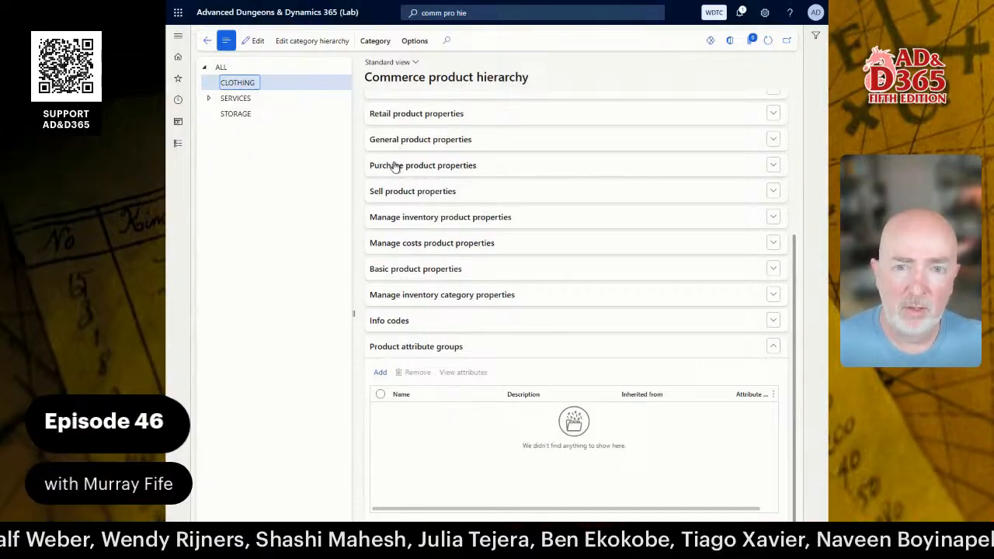
scroll(435, 136, "up", 2)
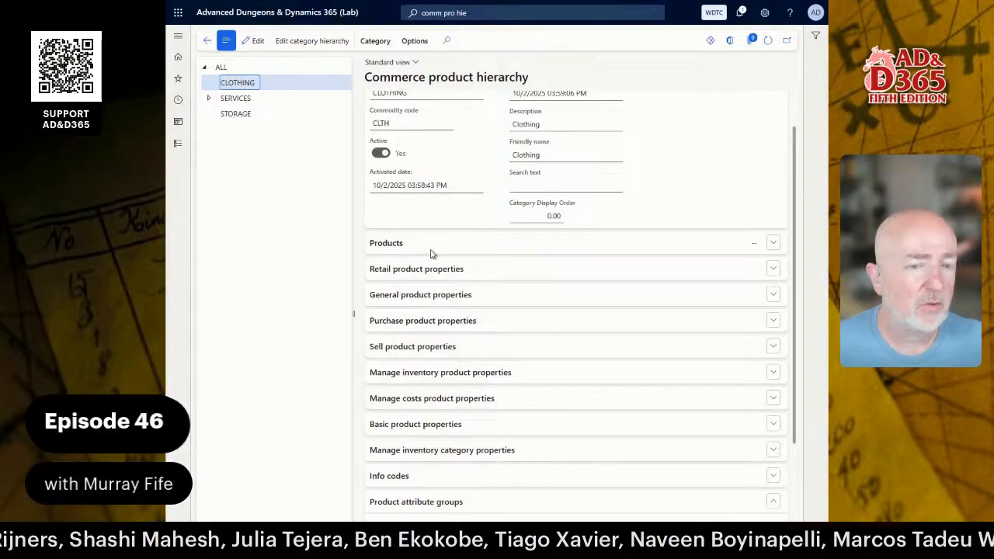
scroll(444, 299, "down", 1)
scroll(444, 299, "down", 1)
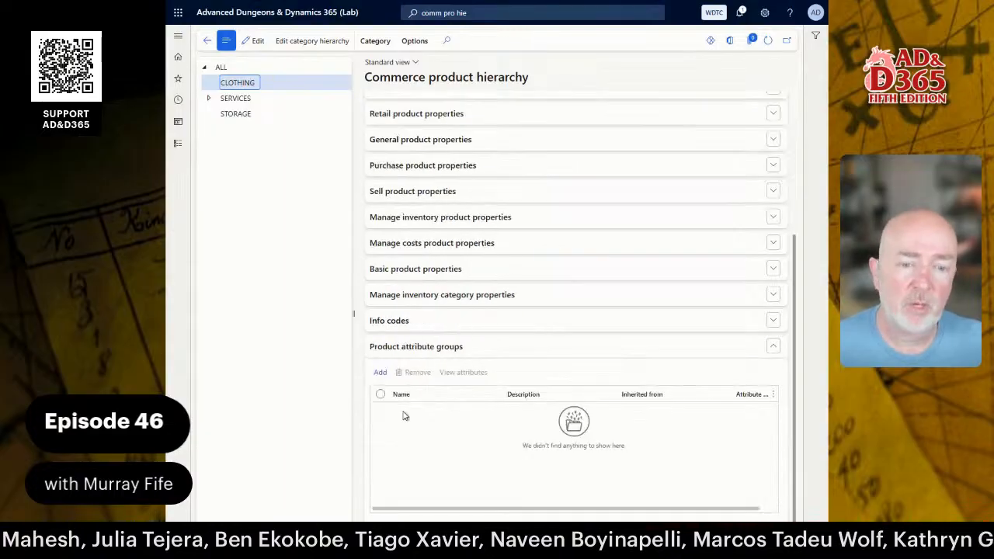
Add the CLOTHING product attribute group to the CLOTHING category and expand SERVICES.
left_click(380, 371)
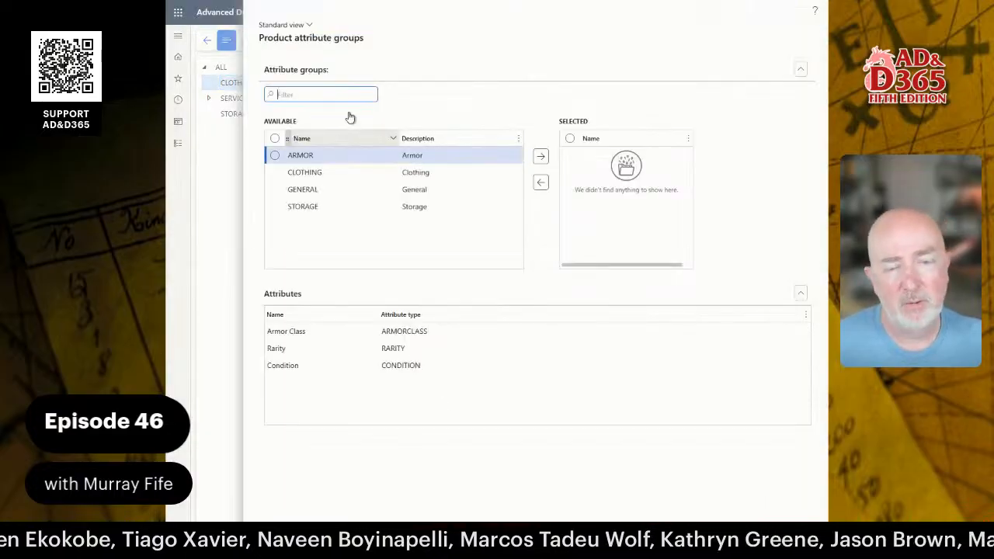
left_click(388, 172)
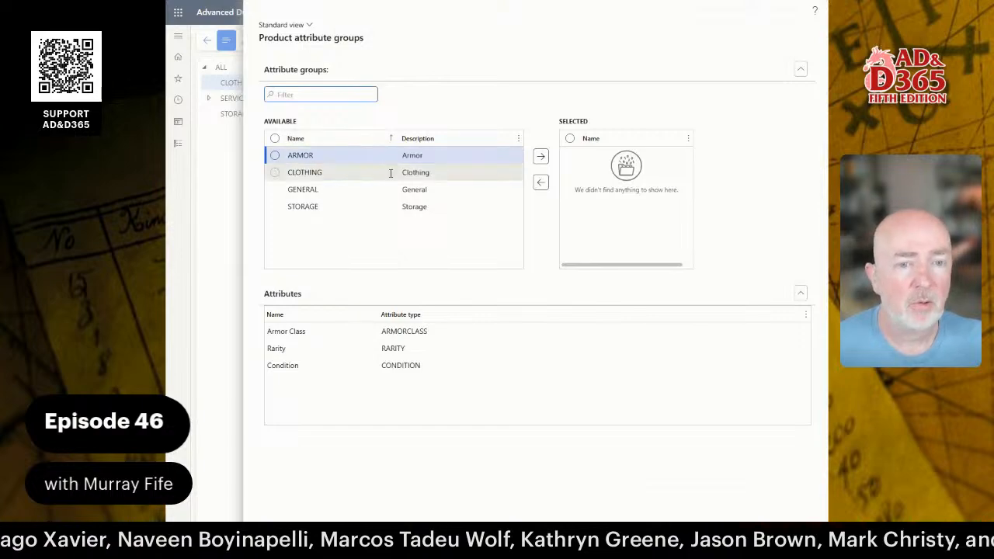
left_click(542, 159)
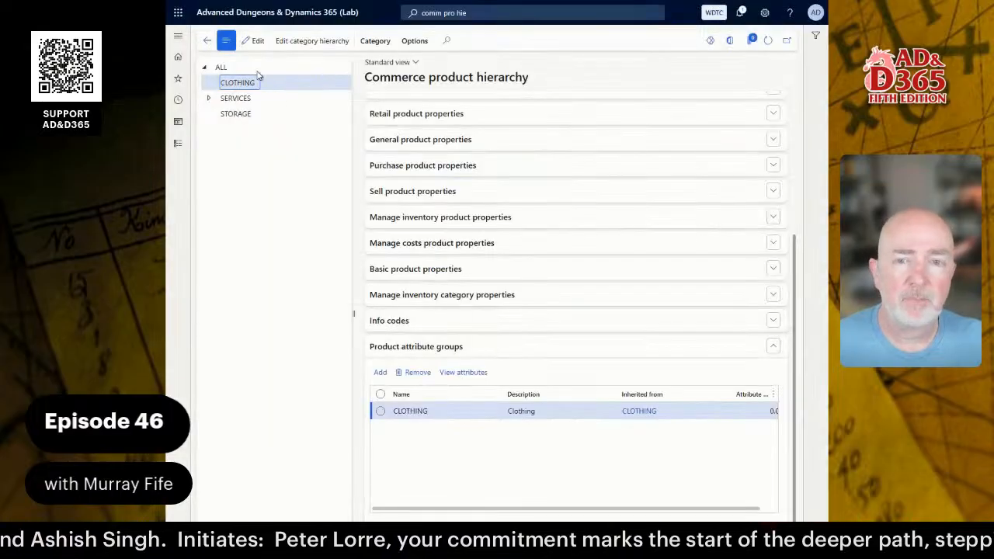
left_click(209, 98)
Select SERVICES and close its attribute group picker without adding anything.
left_click(242, 99)
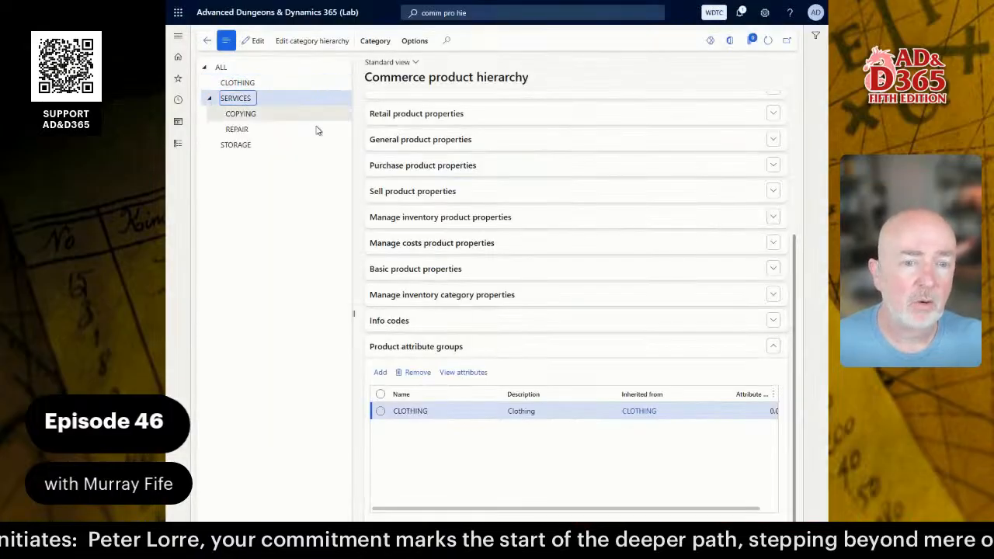
left_click(379, 374)
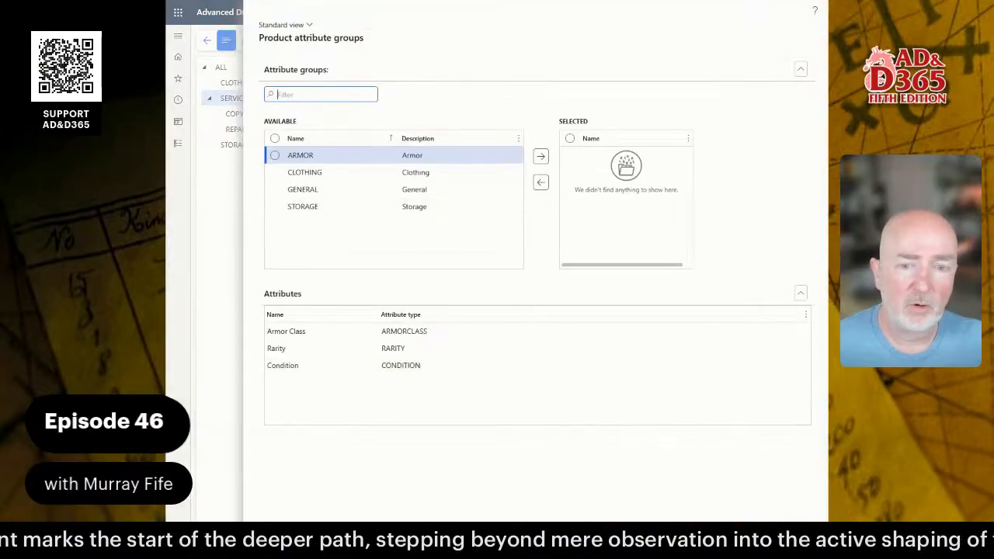
left_click(793, 539)
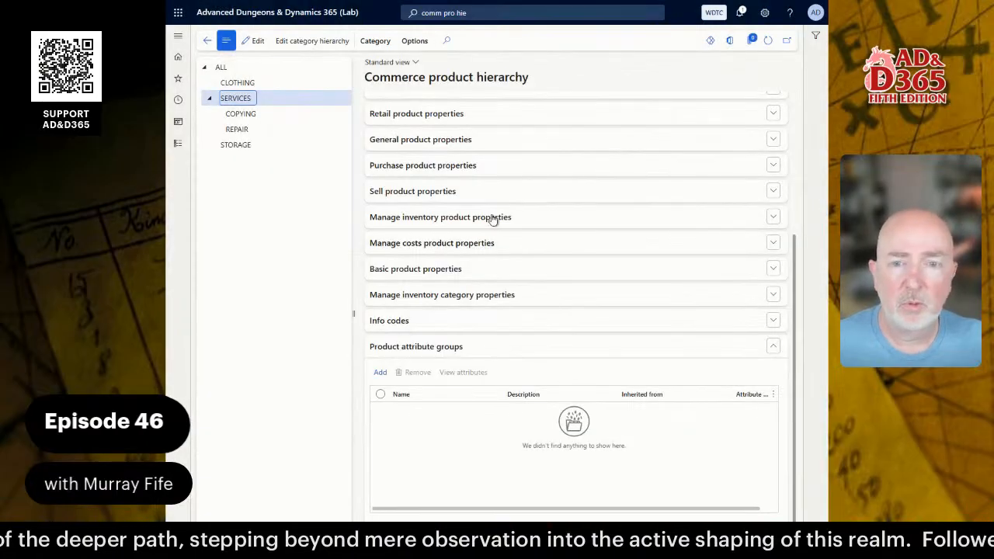
Add the STORAGE product attribute group to the STORAGE category.
left_click(230, 145)
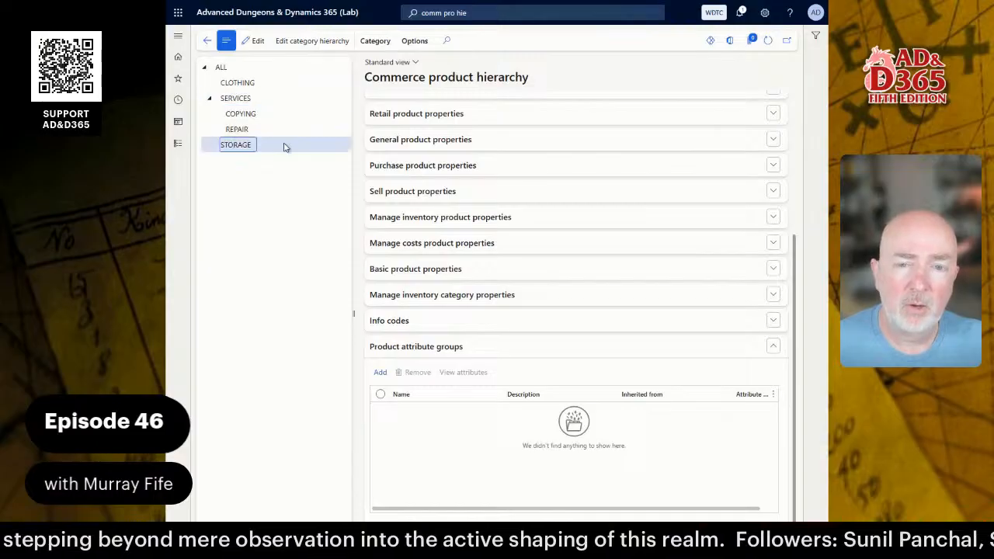
left_click(379, 371)
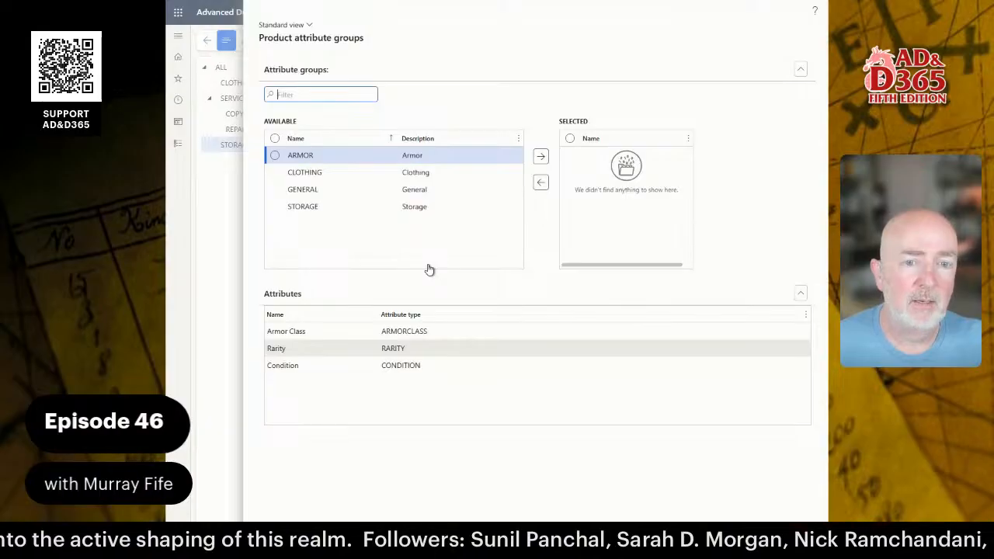
left_click(342, 207)
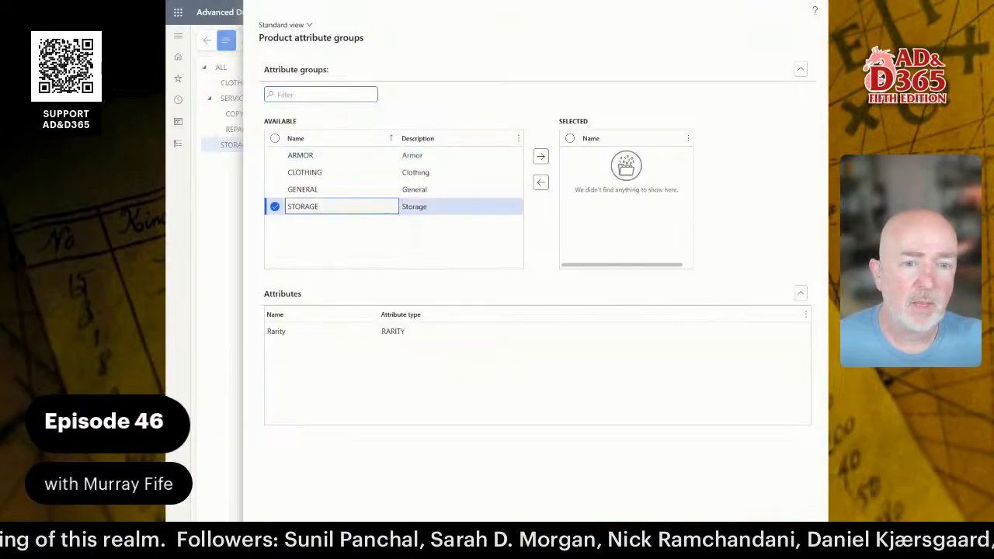
left_click(764, 505)
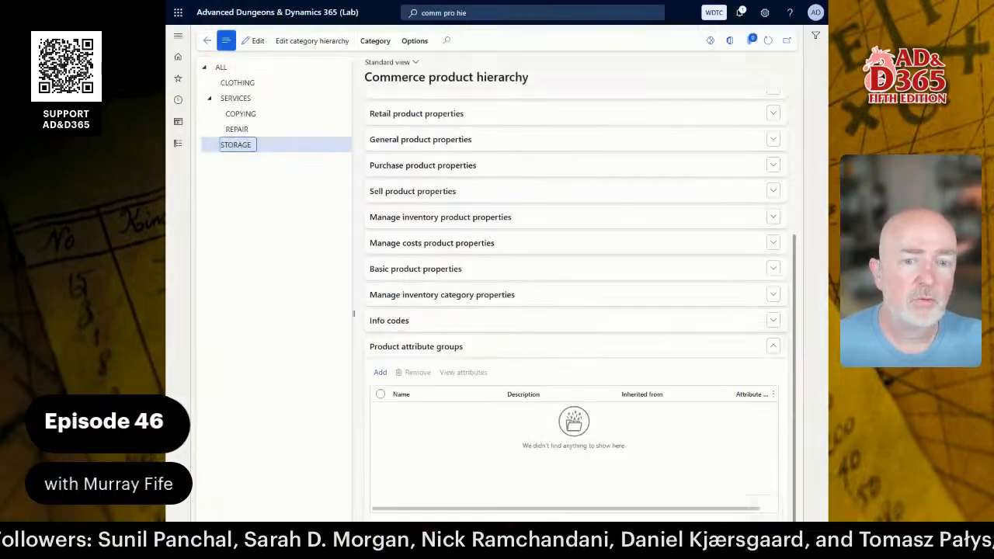
left_click(381, 374)
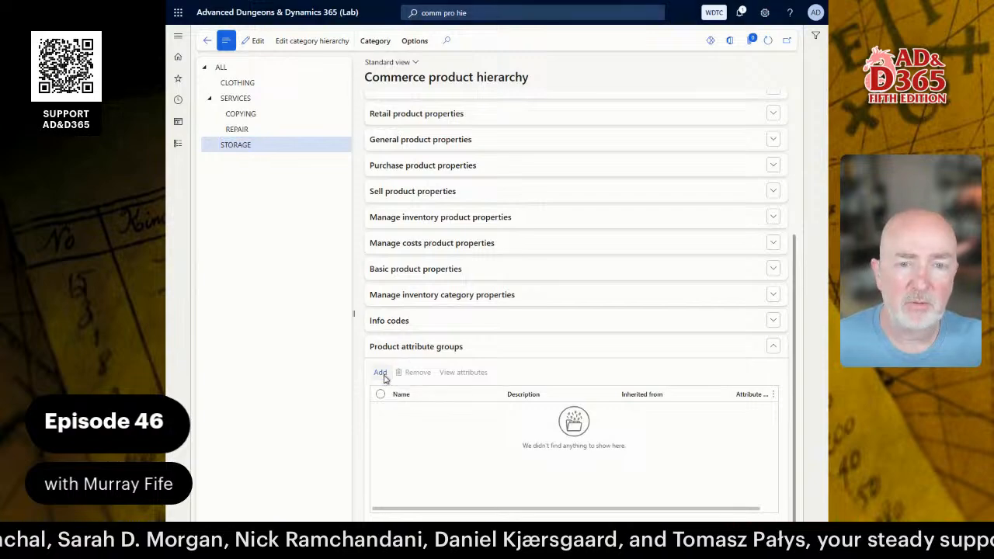
left_click(334, 206)
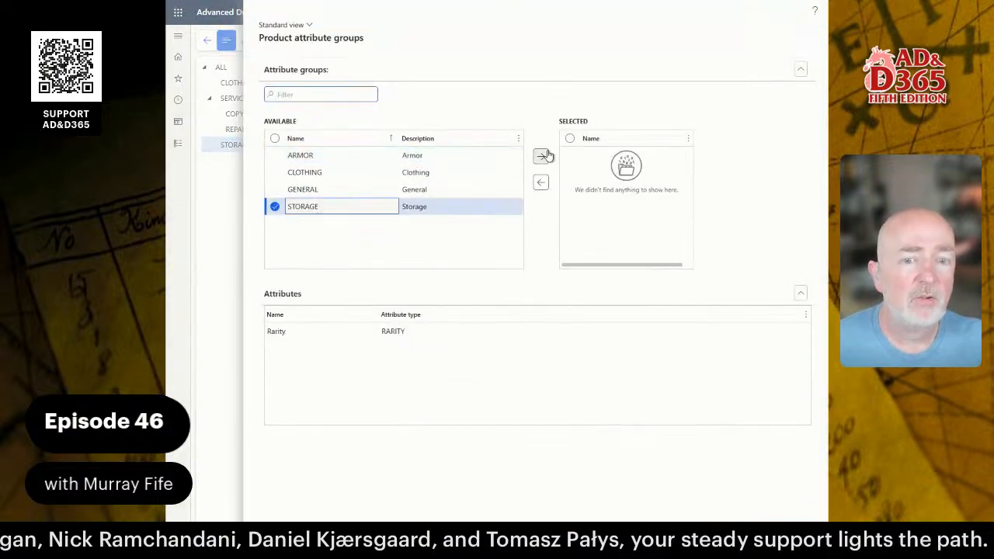
left_click(540, 156)
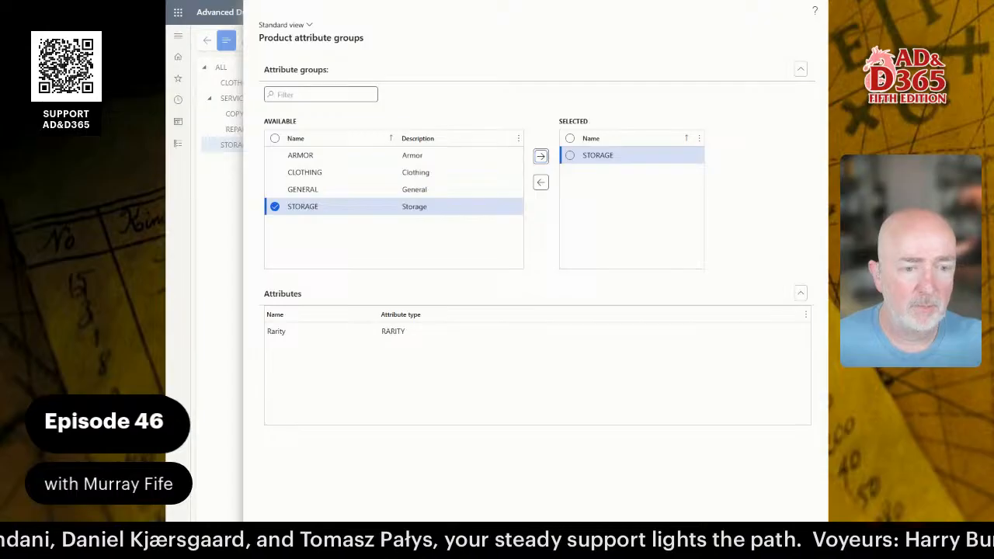
left_click(712, 482)
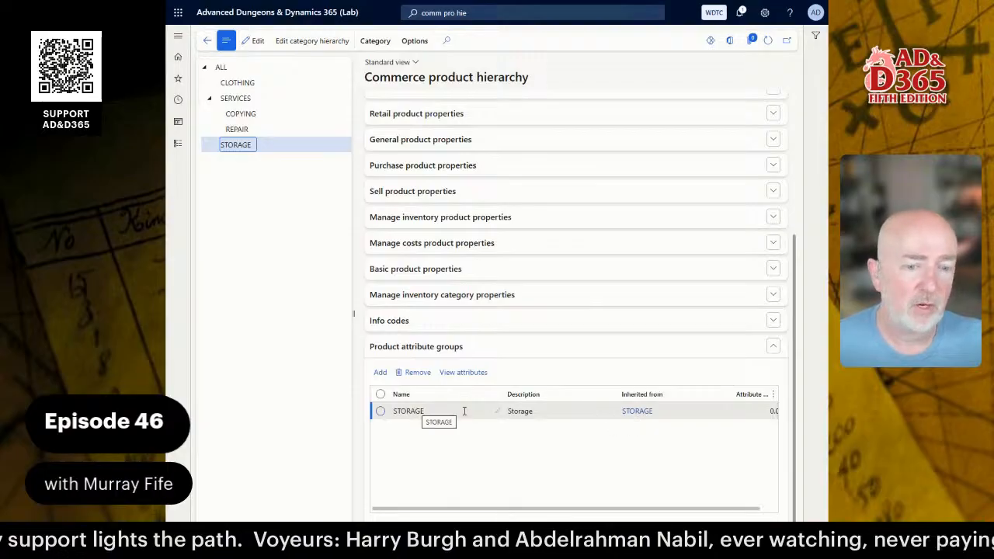
Confirm the STORAGE attribute group contains Rarity, then return to the hierarchy and select ALL.
left_click(461, 373)
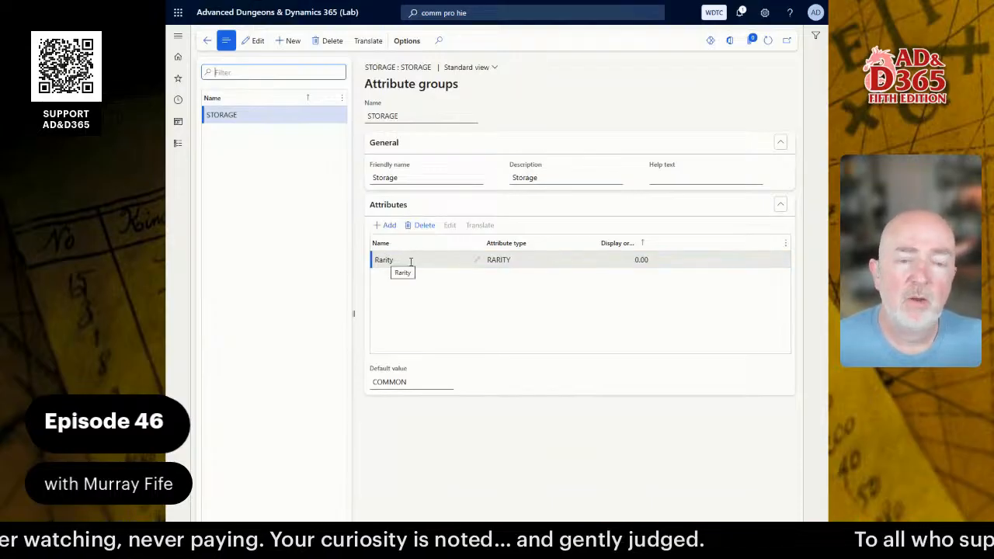
left_click(208, 42)
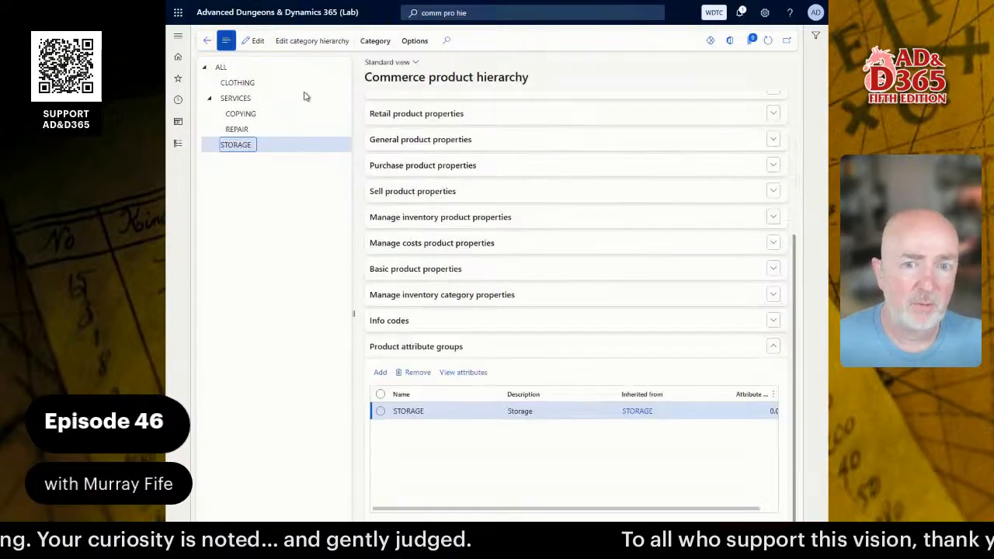
left_click(222, 67)
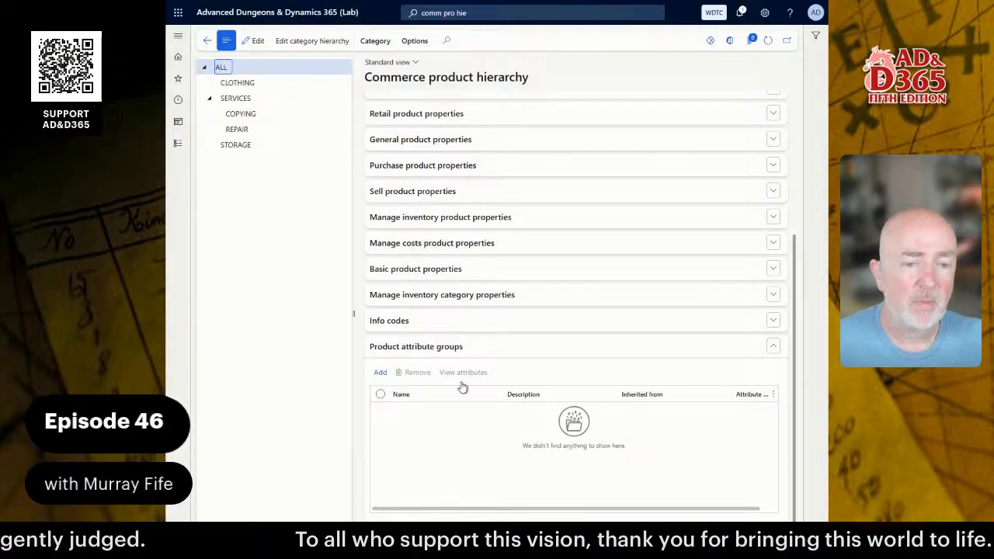
Add the GENERAL attribute group to the ALL root category, then select CLOTHING.
left_click(379, 372)
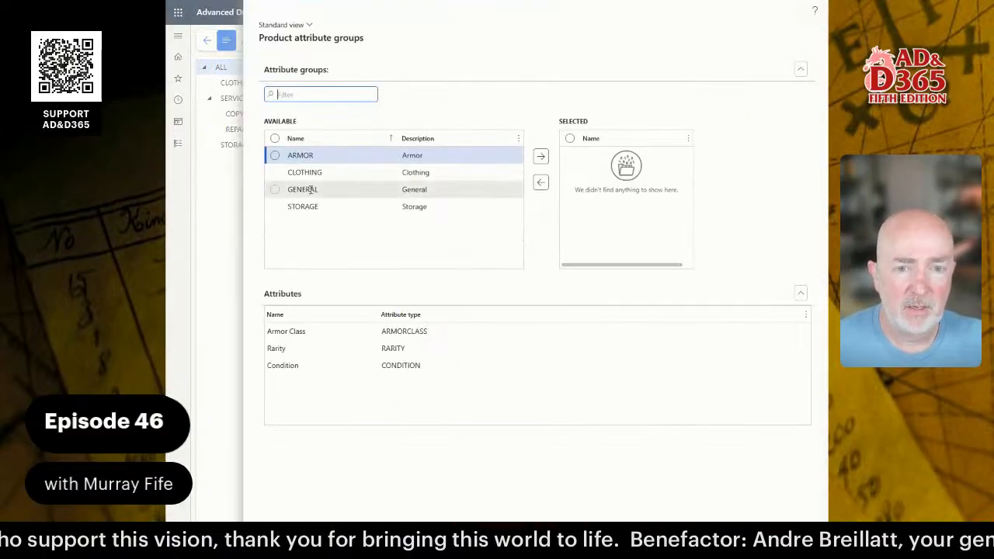
left_click(299, 189)
left_click(541, 157)
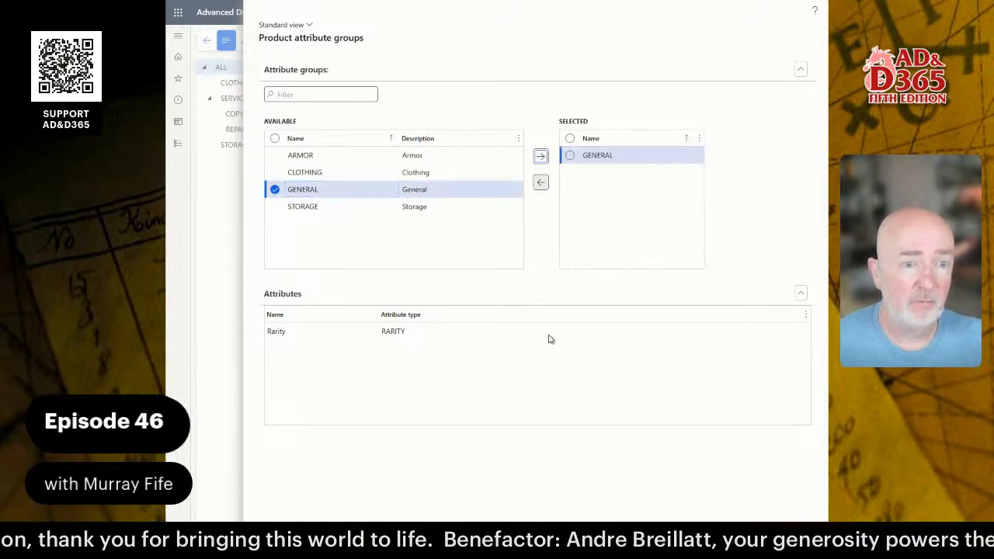
left_click(754, 506)
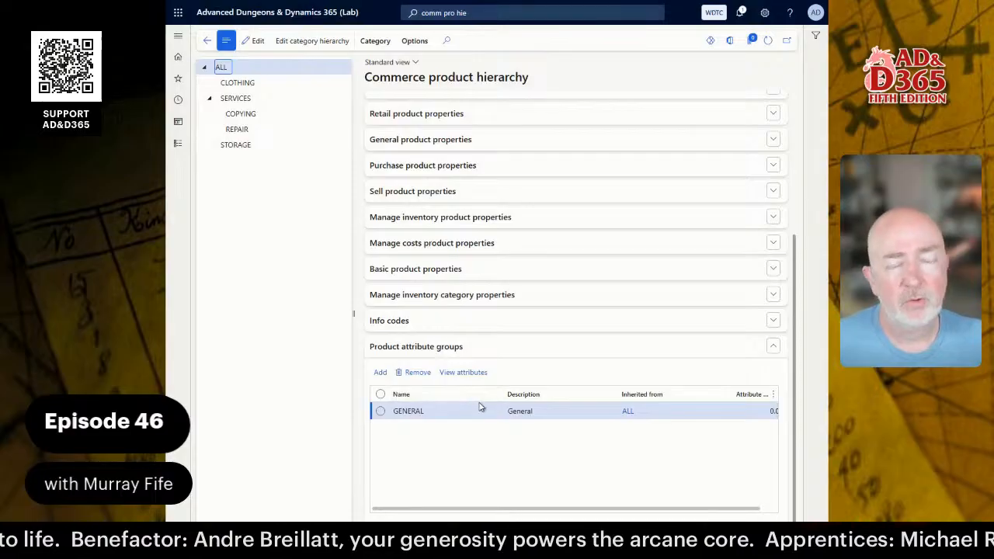
left_click(229, 82)
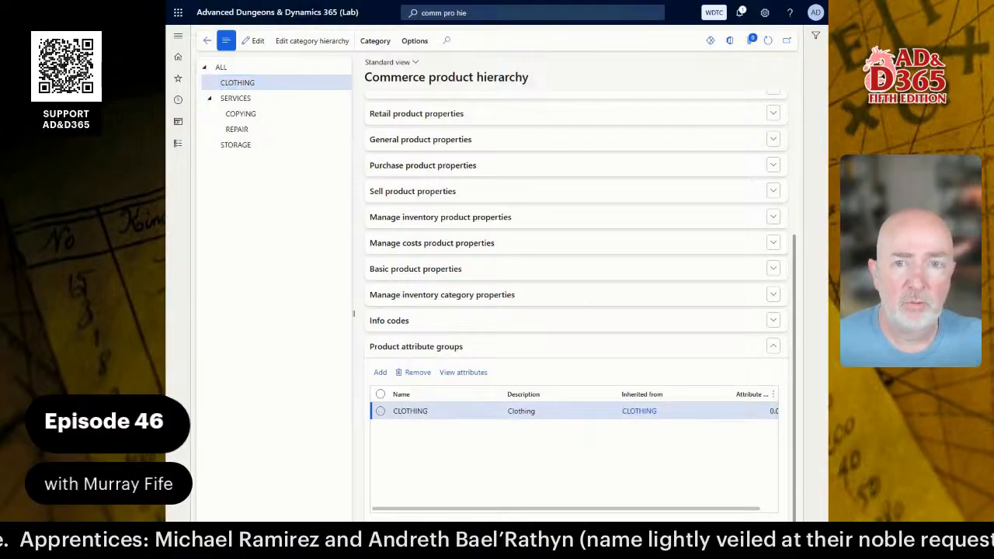
Review the CLOTHING group's Condition and Rarity attributes, then select the STORAGE category.
left_click(253, 40)
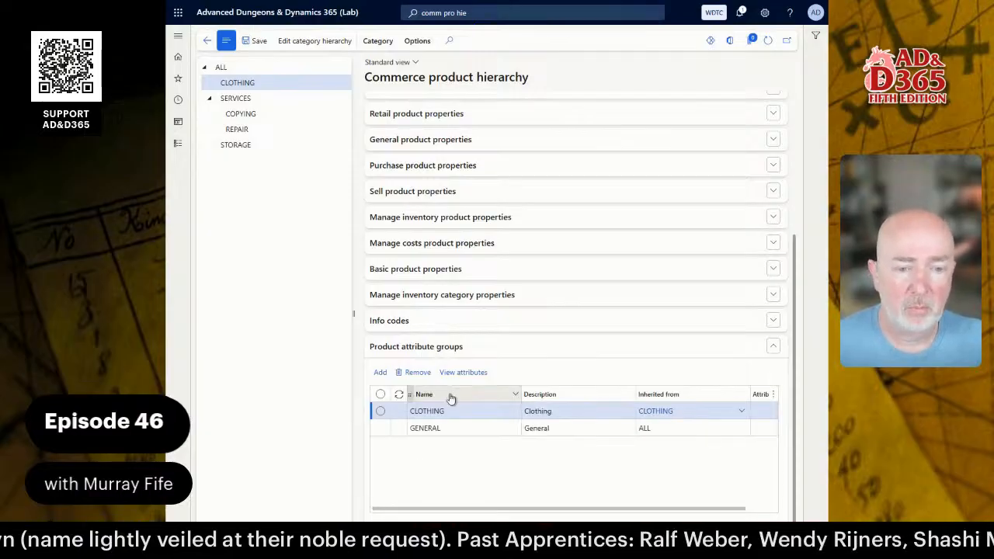
left_click(463, 372)
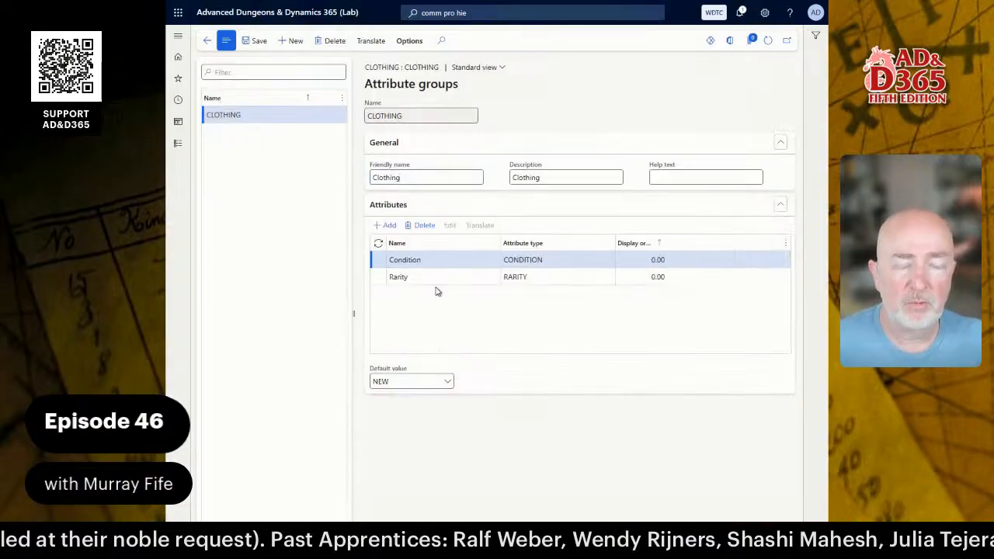
left_click(431, 261)
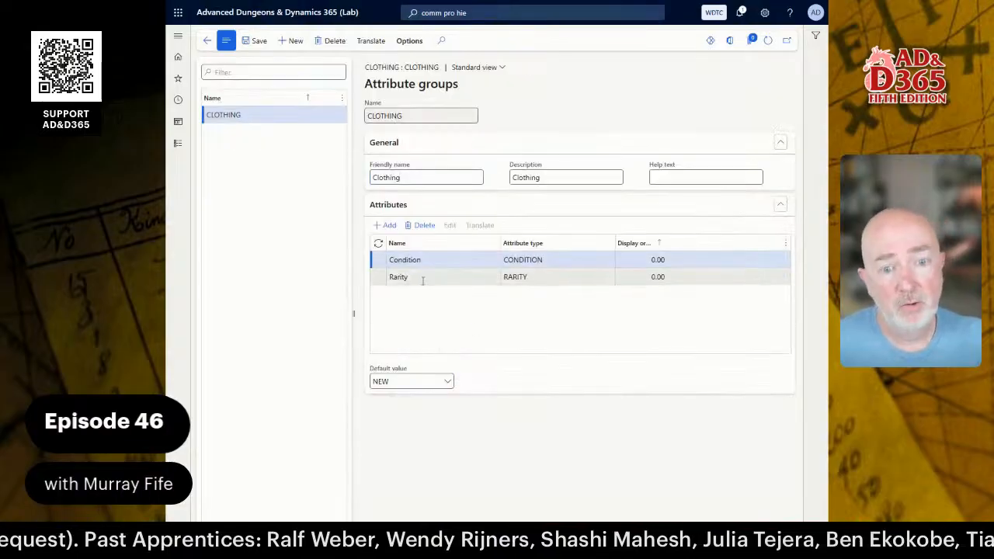
left_click(207, 40)
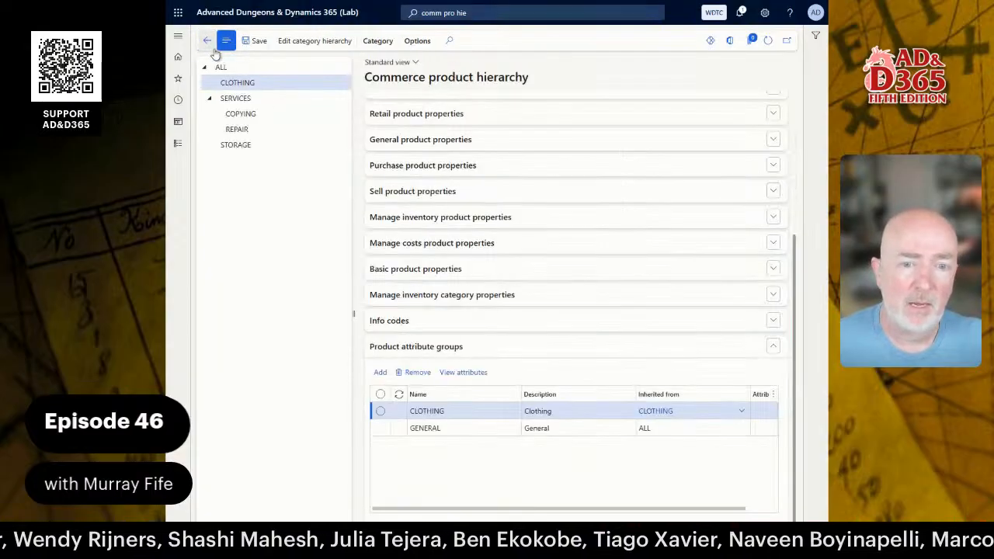
left_click(237, 144)
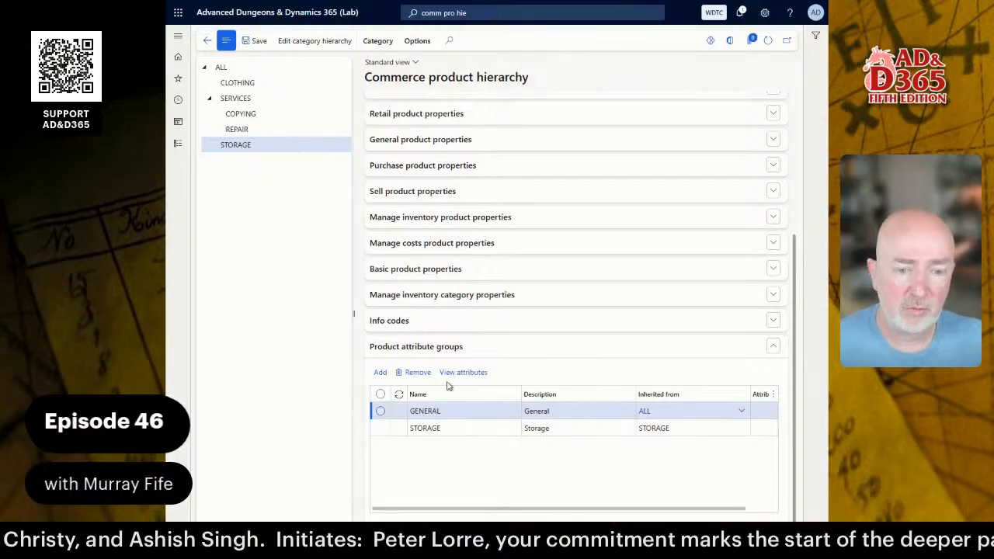
left_click(469, 373)
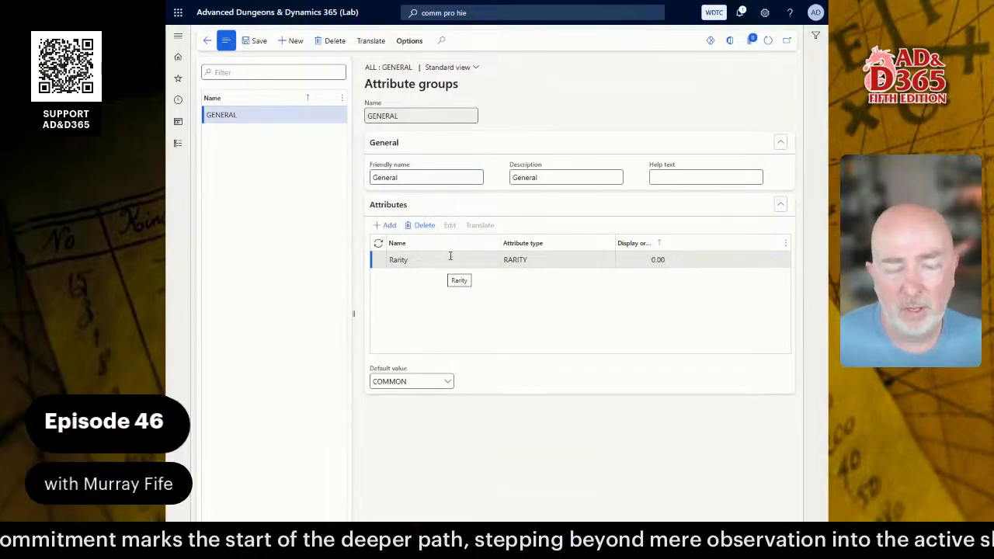
left_click(449, 382)
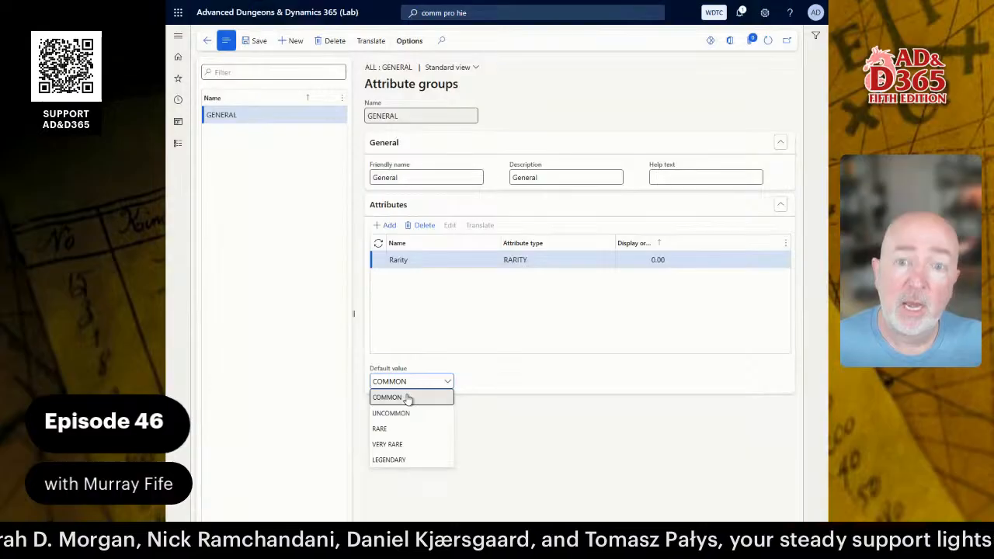
left_click(400, 398)
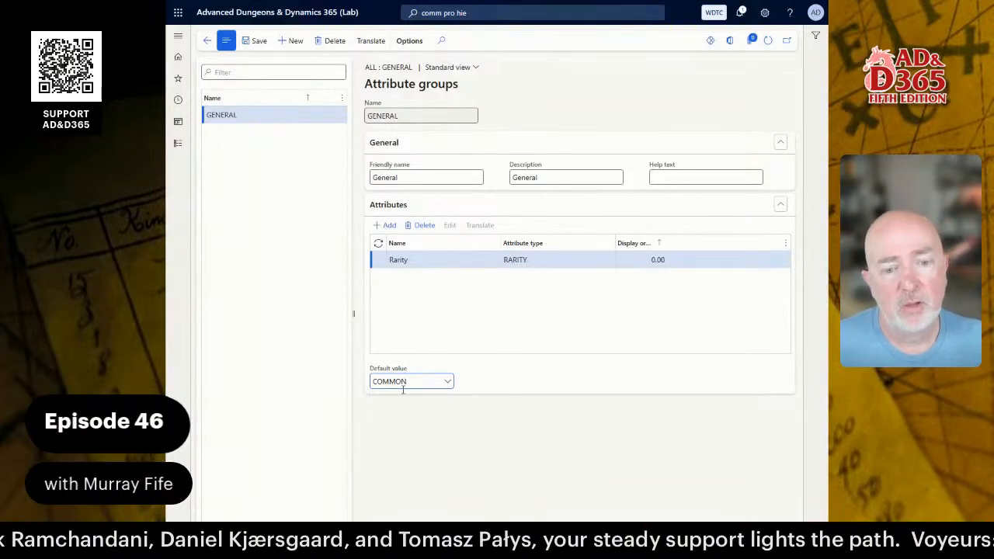
left_click(447, 383)
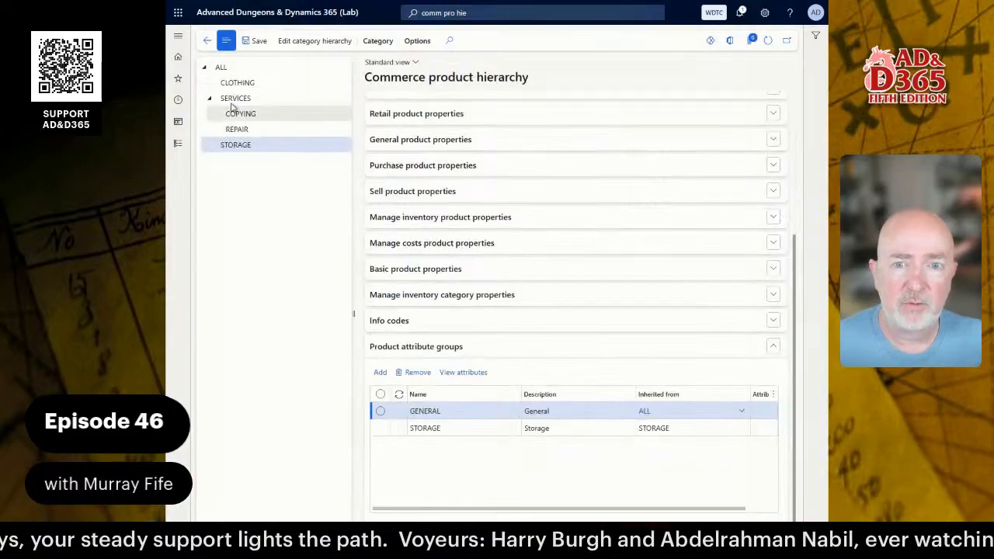
left_click(236, 82)
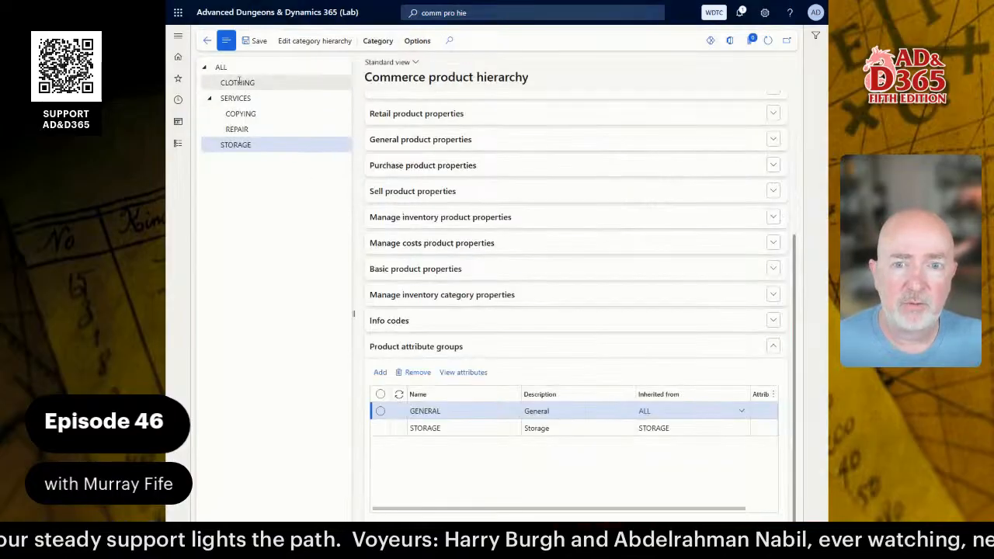
Check the Condition and Rarity default value lists in the CLOTHING group, leaving Condition at NEW.
left_click(464, 372)
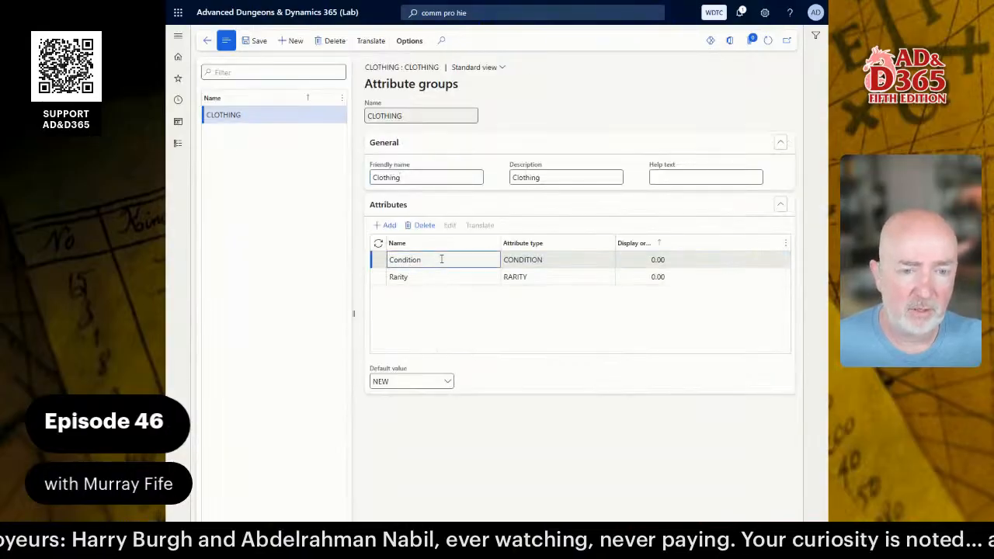
left_click(439, 259)
left_click(447, 381)
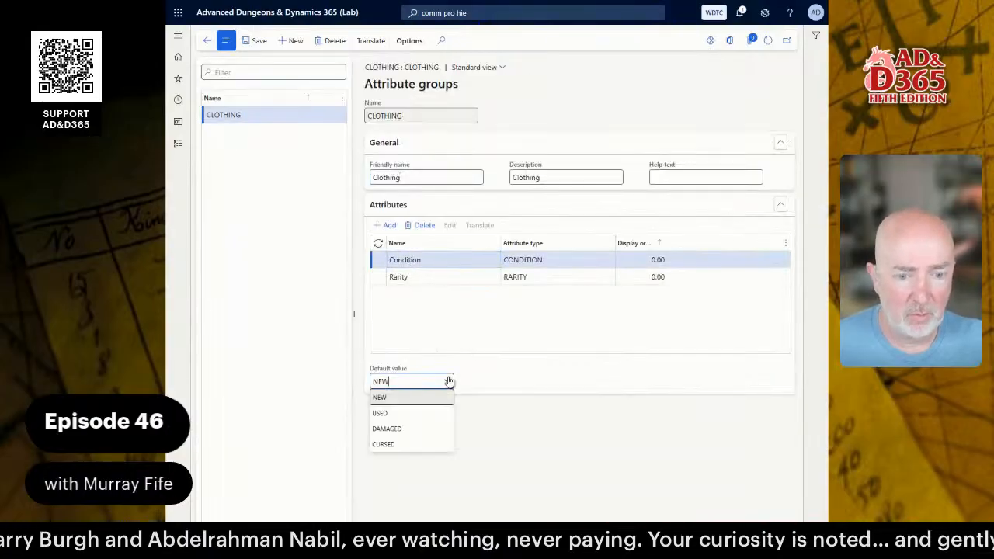
left_click(439, 277)
left_click(448, 381)
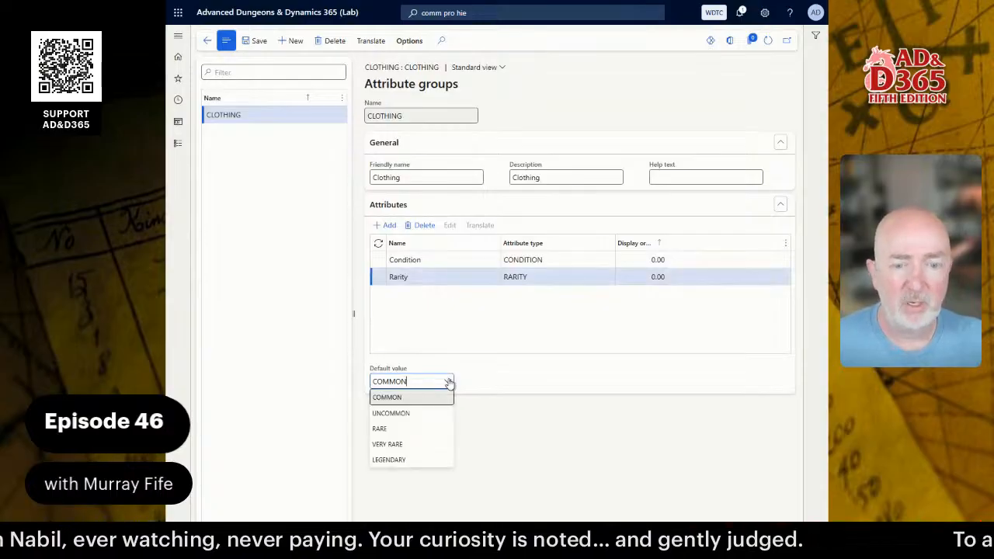
left_click(425, 262)
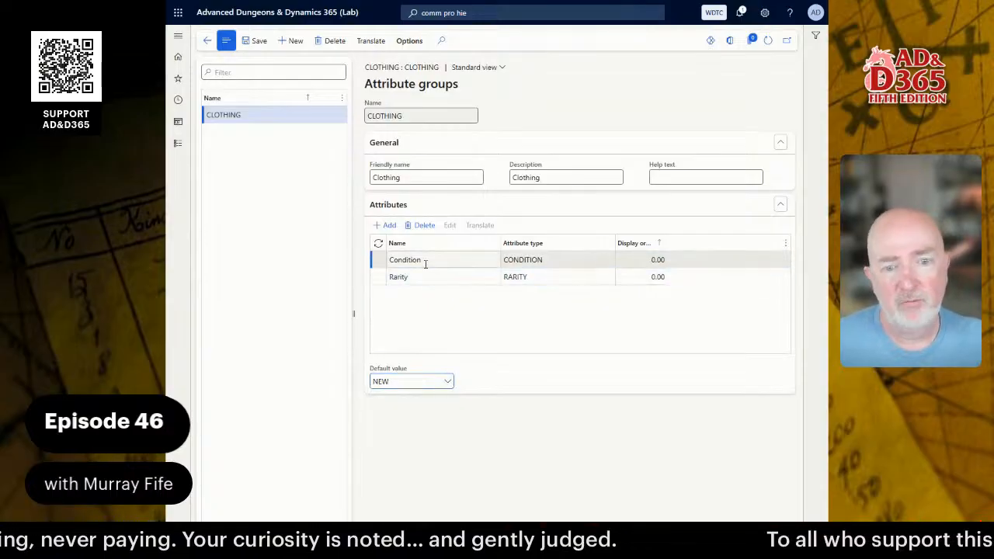
left_click(447, 382)
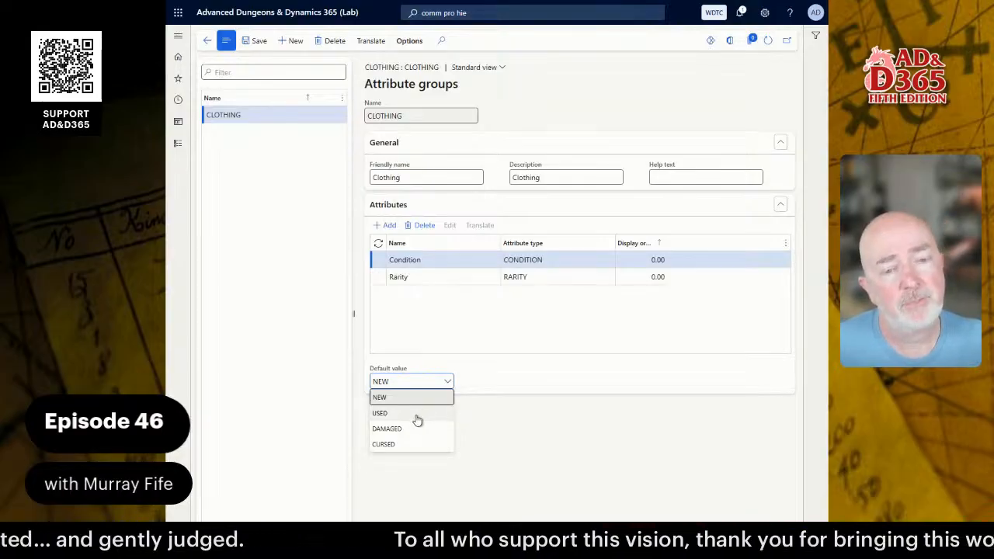
left_click(432, 326)
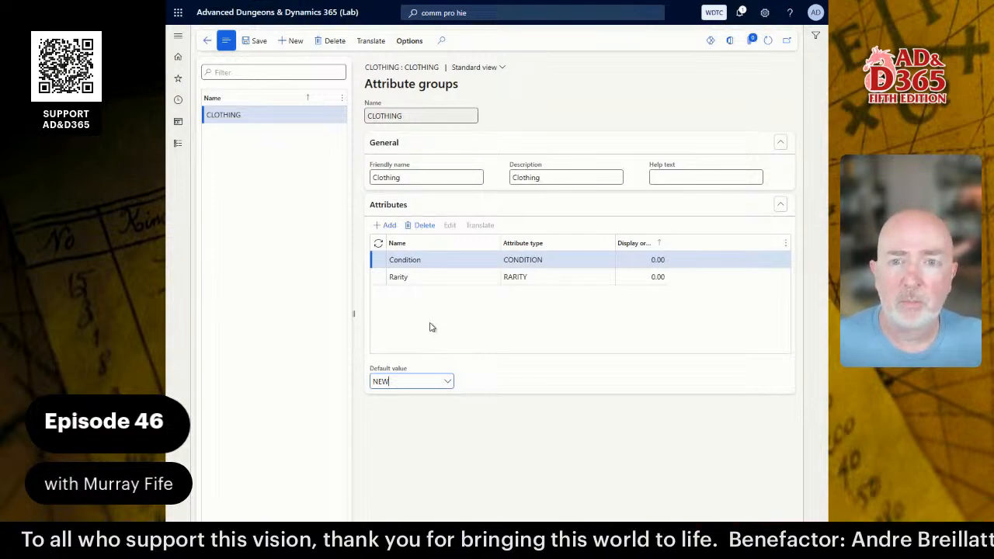
left_click(208, 41)
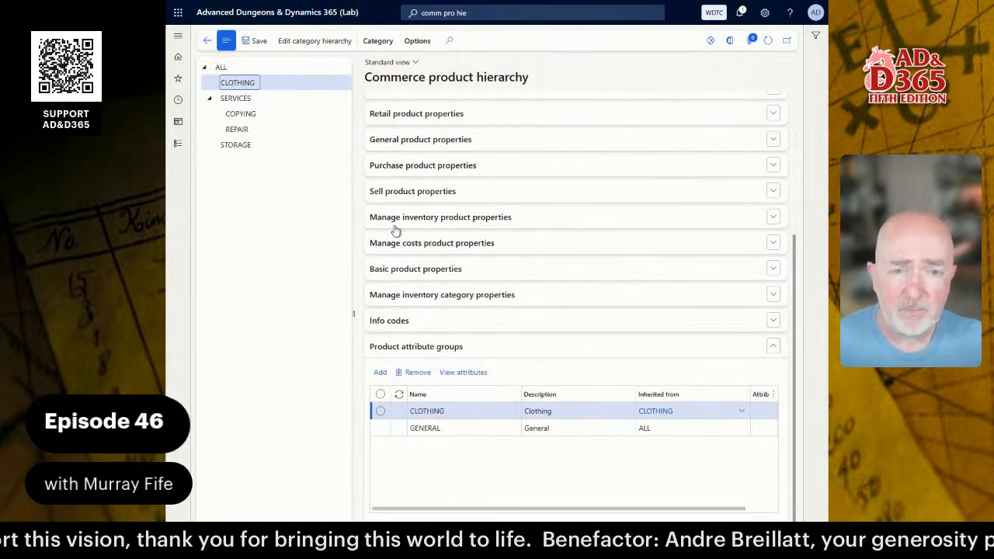
scroll(551, 336, "up", 5)
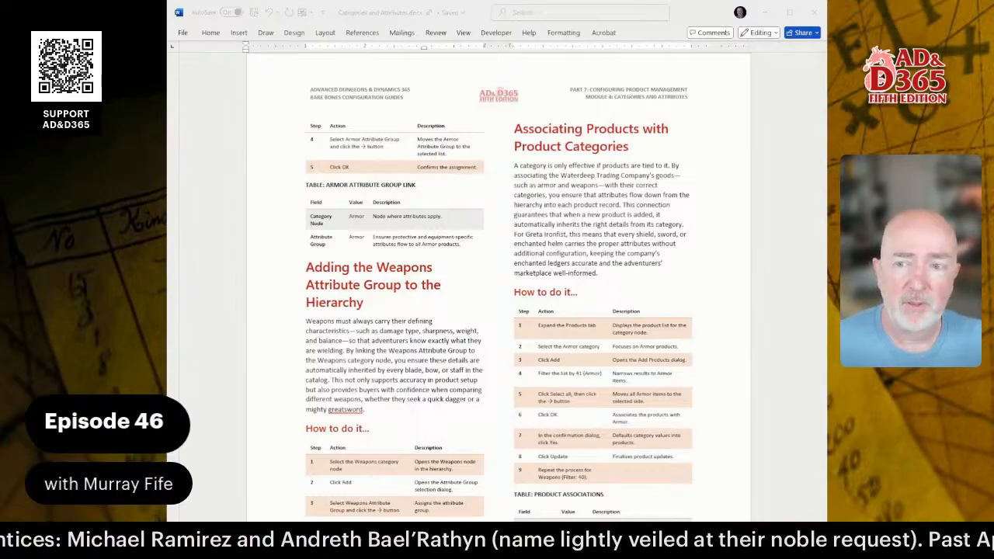
Scroll the Word guide to the Associating Products with Product Categories section.
scroll(497, 280, "down", 5)
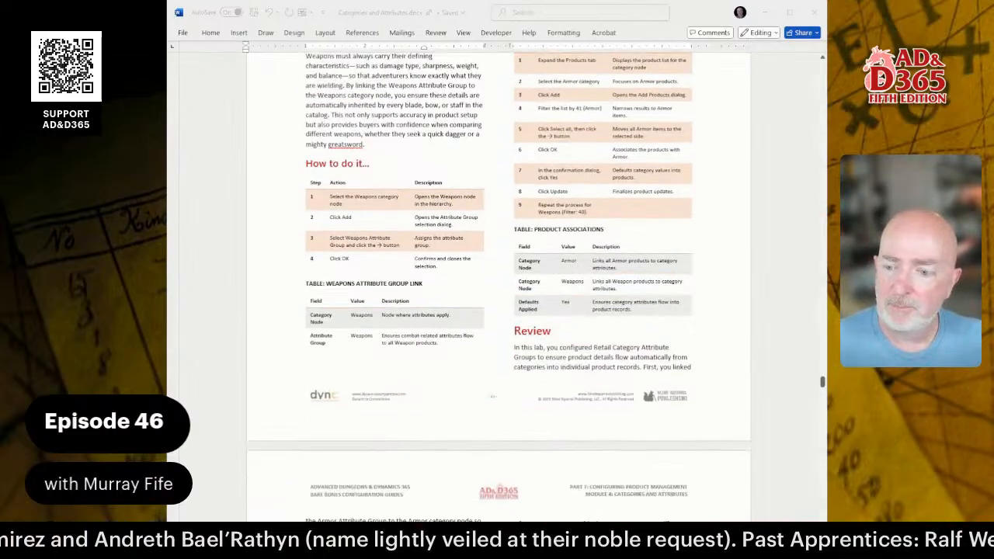
scroll(497, 279, "up", 3)
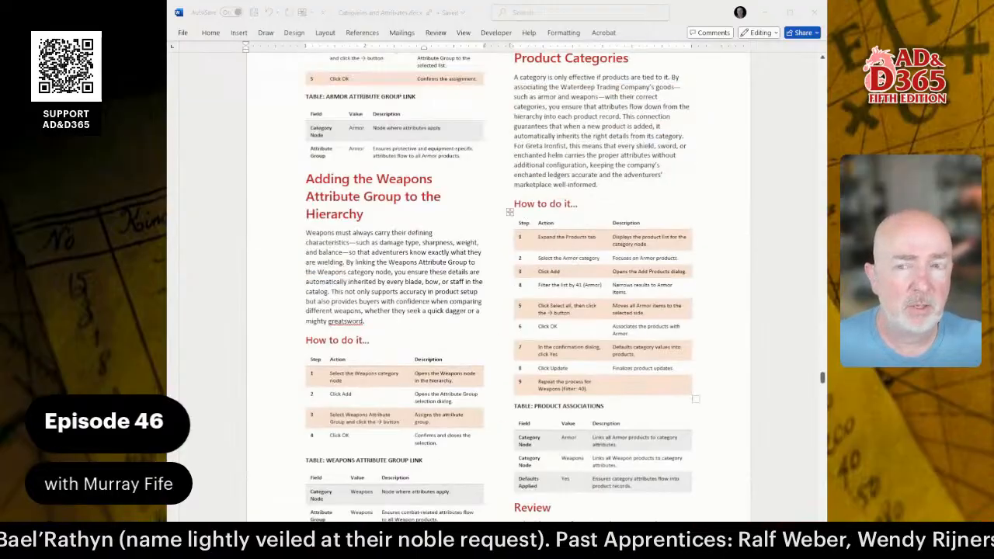
scroll(497, 279, "up", 1)
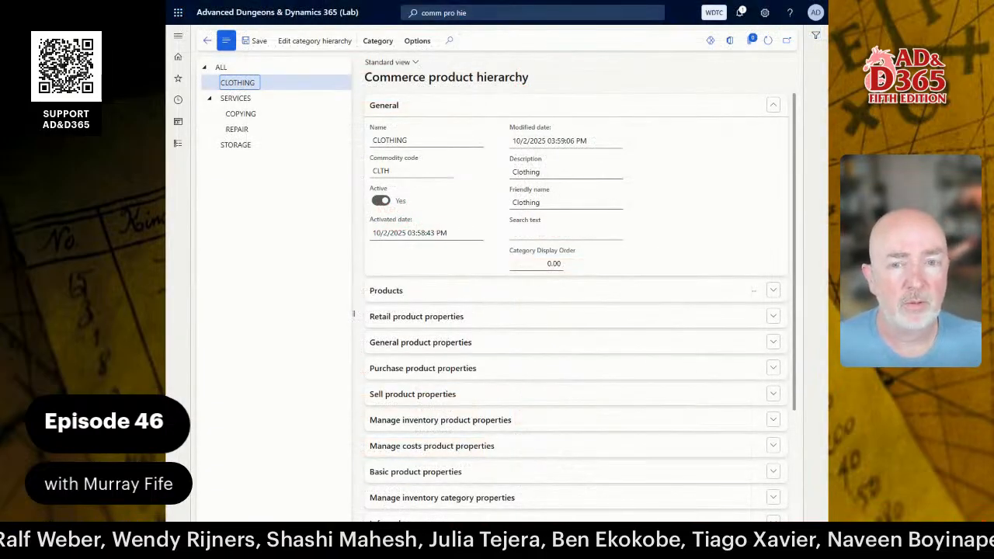
Add the SCROLLCOPY product to the COPYING category.
left_click(240, 114)
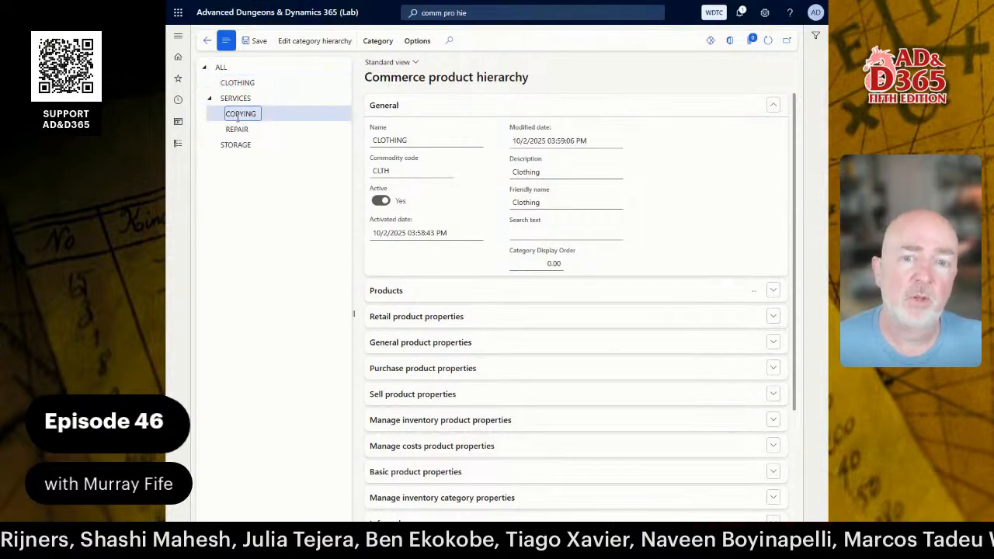
left_click(395, 289)
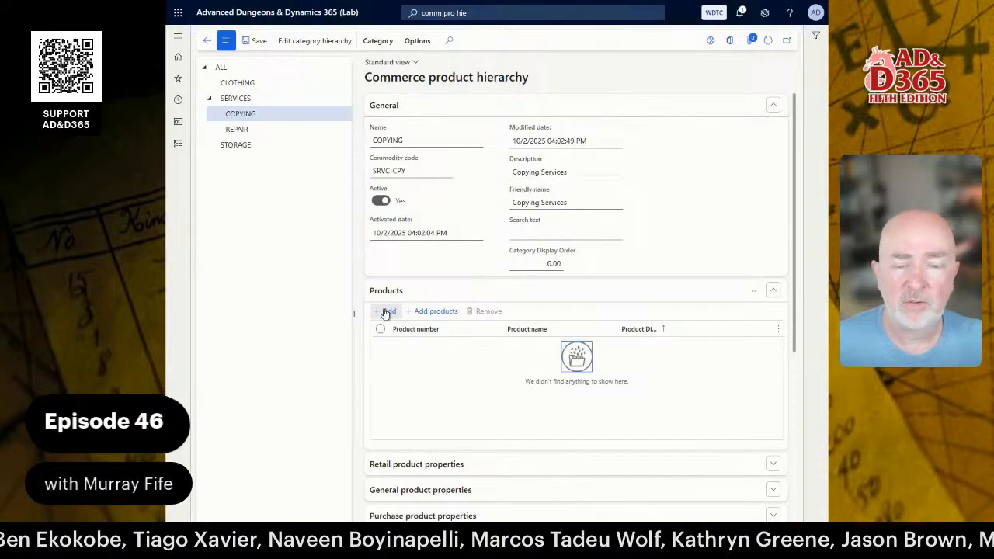
left_click(386, 312)
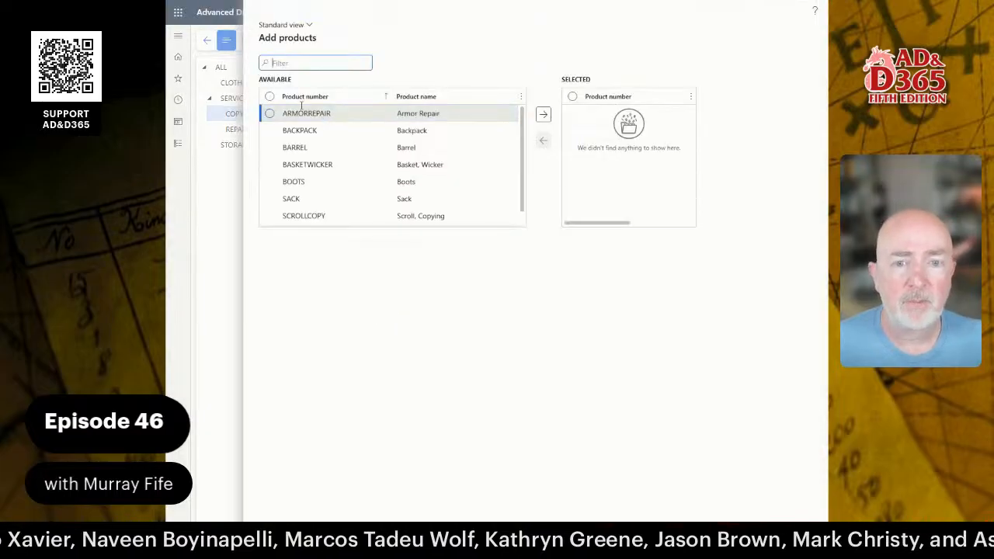
left_click(269, 216)
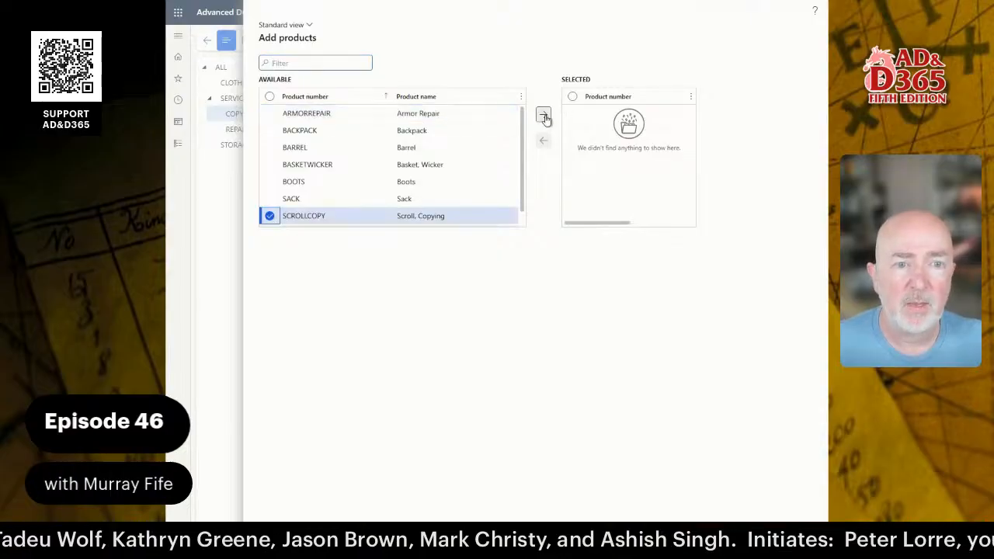
left_click(543, 116)
left_click(757, 537)
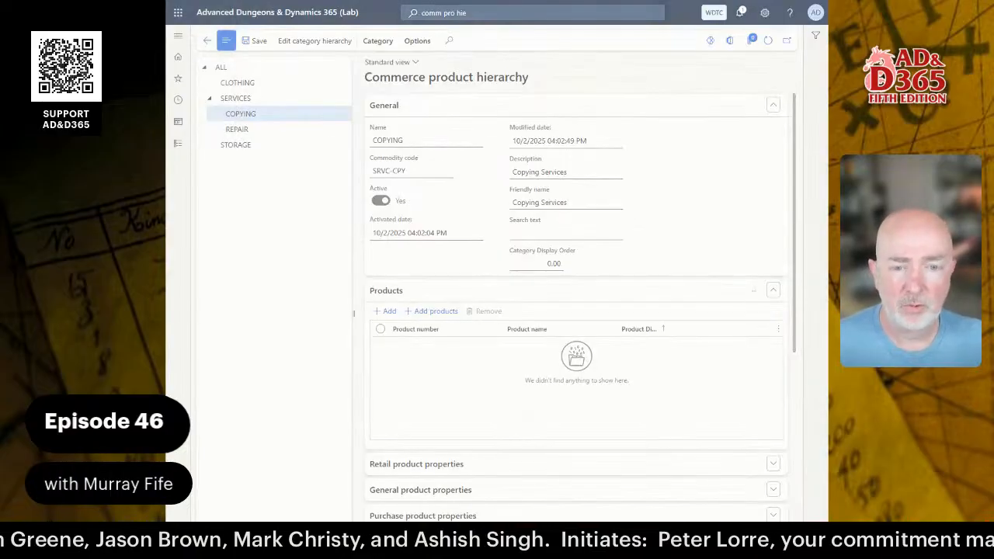
Update SCROLLCOPY with all category settings selected, then select the REPAIR category.
left_click(561, 263)
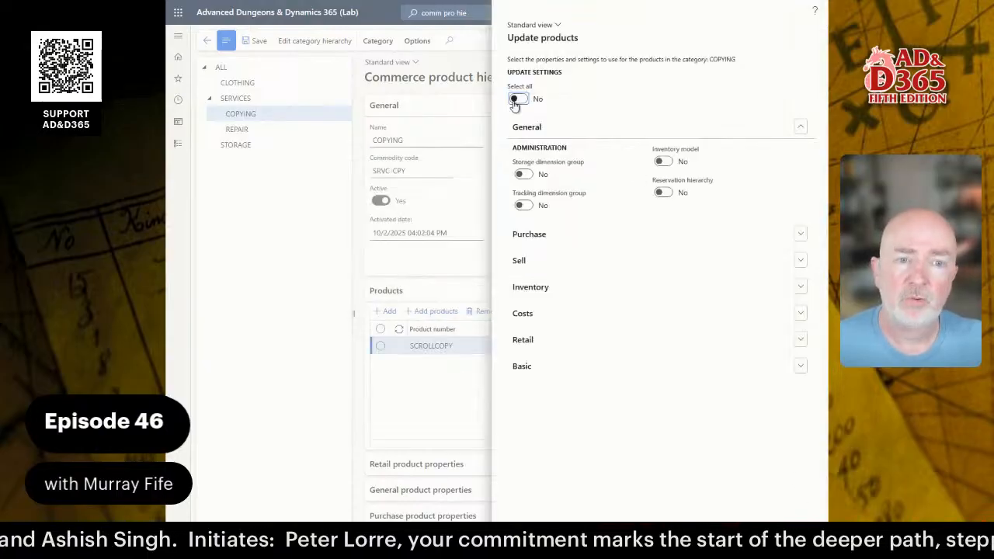
left_click(517, 99)
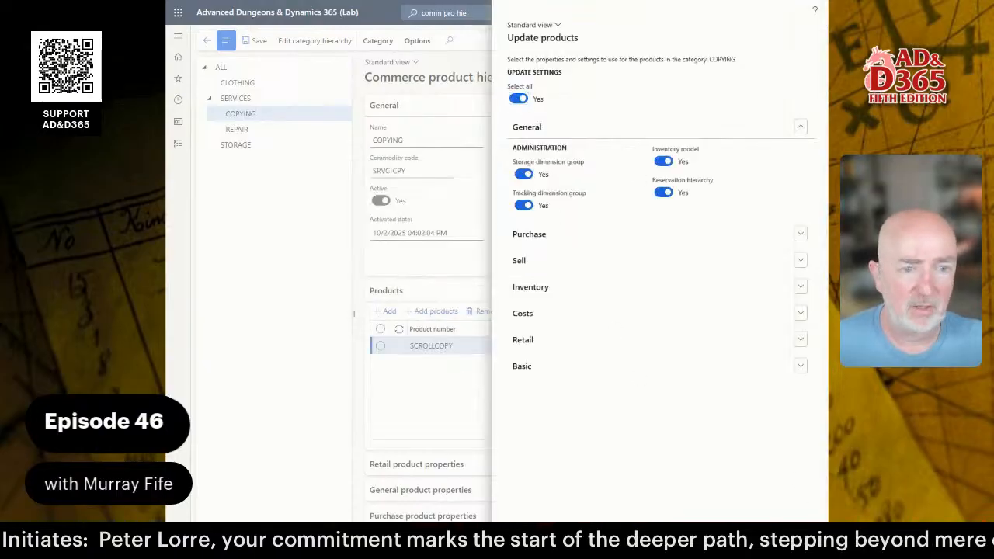
left_click(757, 538)
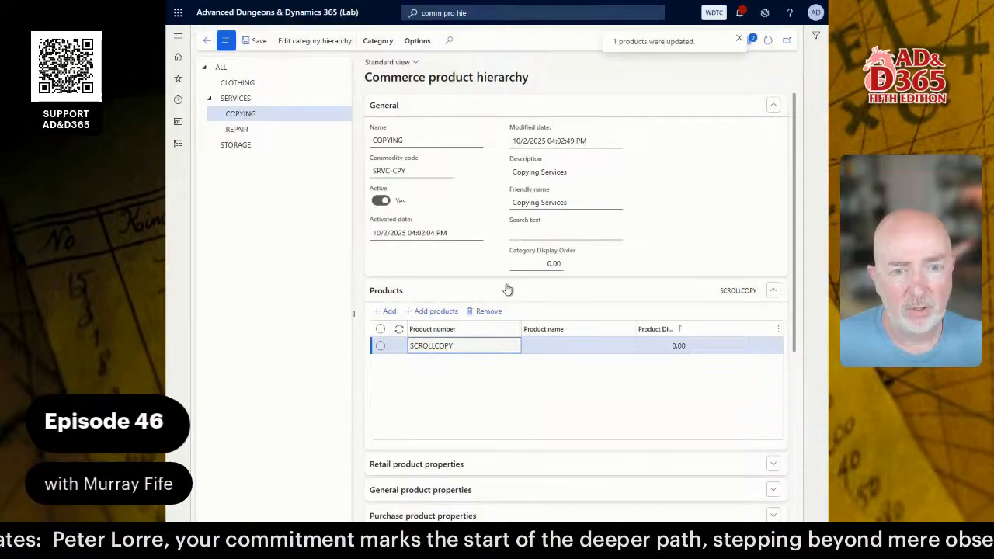
left_click(249, 131)
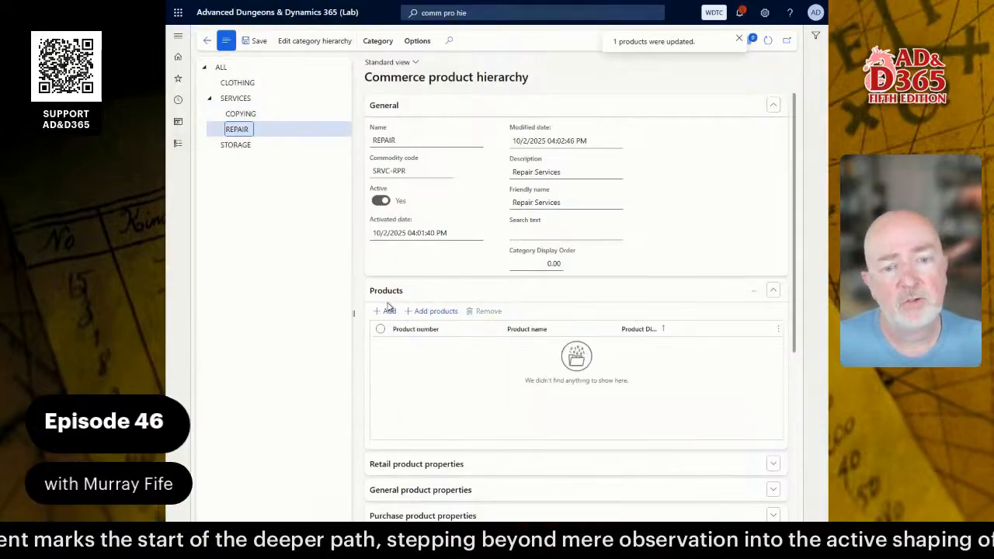
Leave REPAIR without products and switch to the CLOTHING category.
left_click(429, 312)
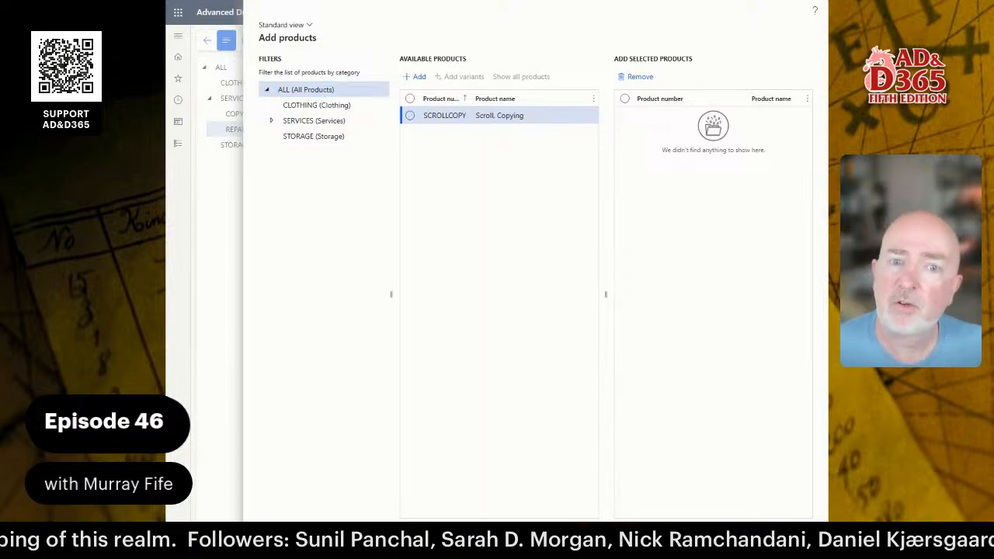
key("Escape")
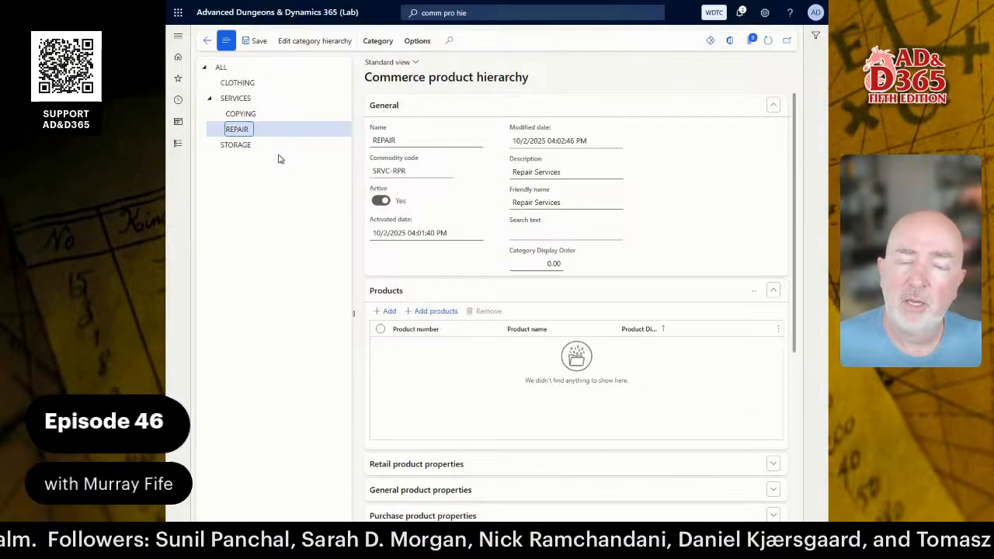
left_click(239, 82)
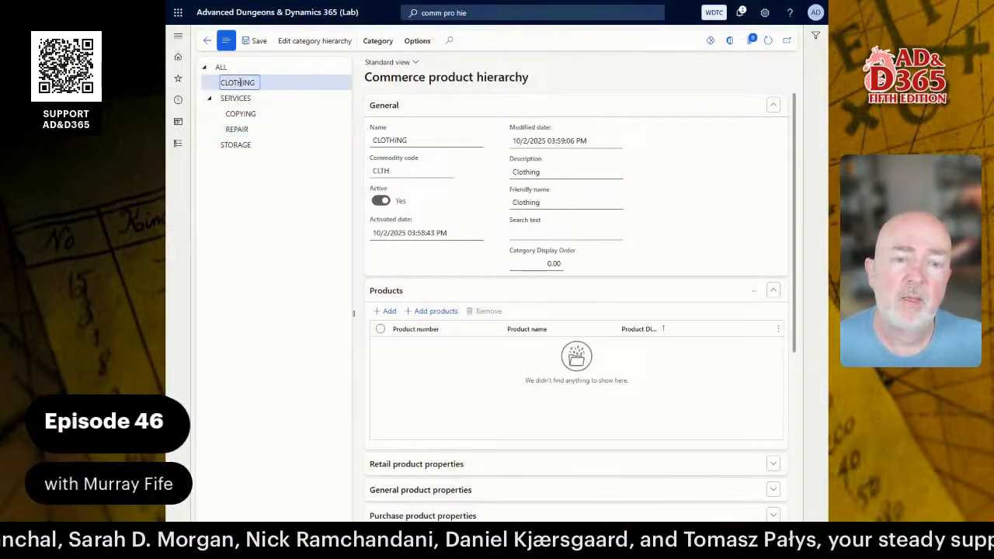
Assign BOOTS to CLOTHING, accepting the category property update, then select STORAGE.
left_click(388, 312)
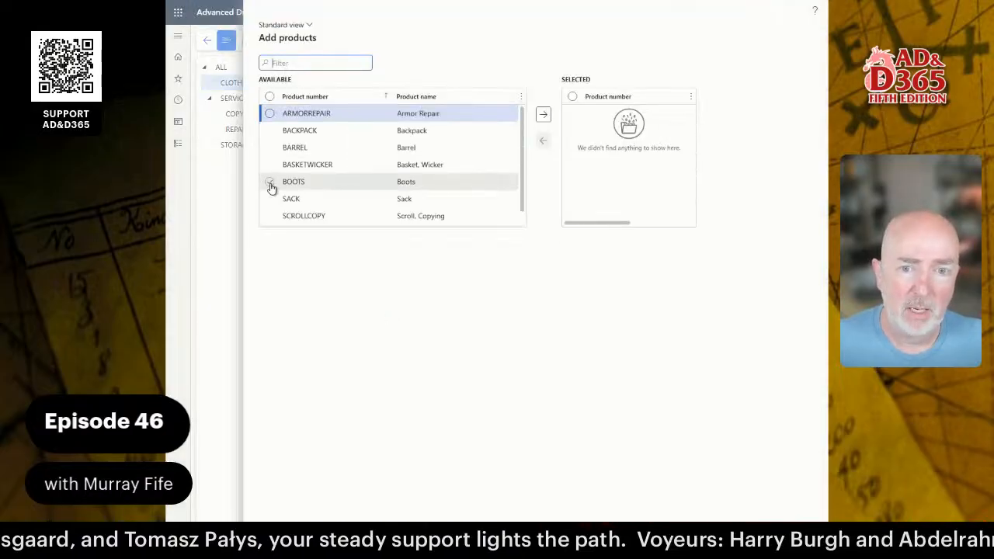
left_click(270, 184)
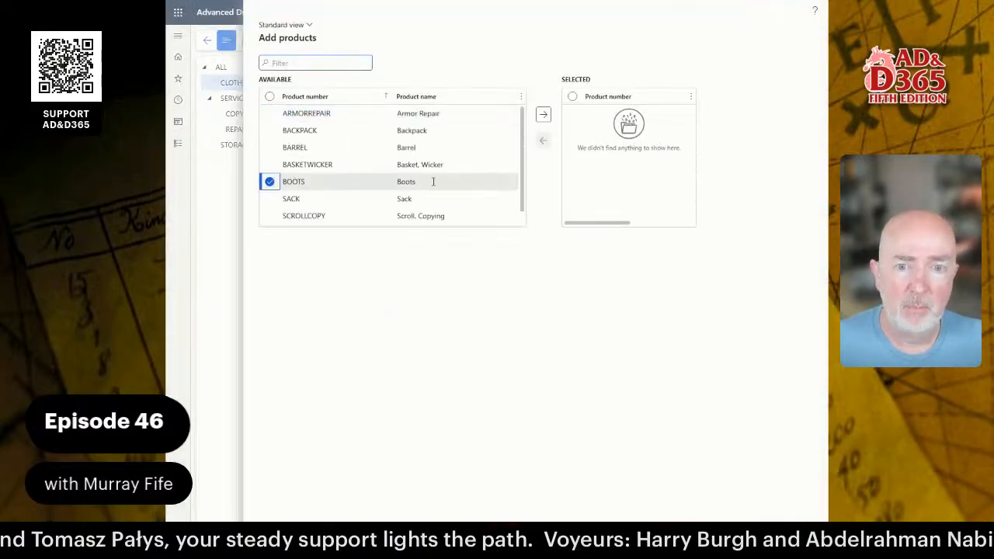
left_click(543, 114)
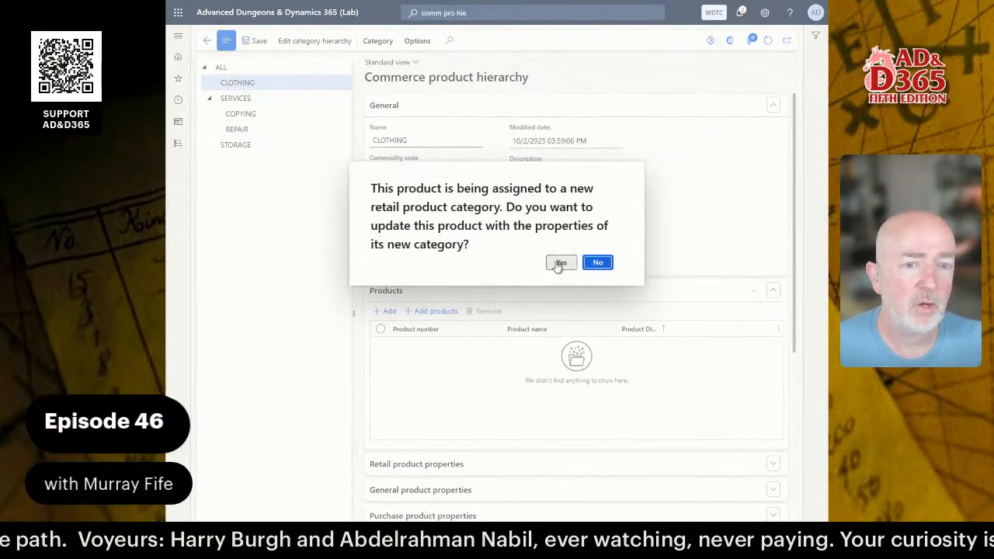
left_click(560, 262)
left_click(739, 491)
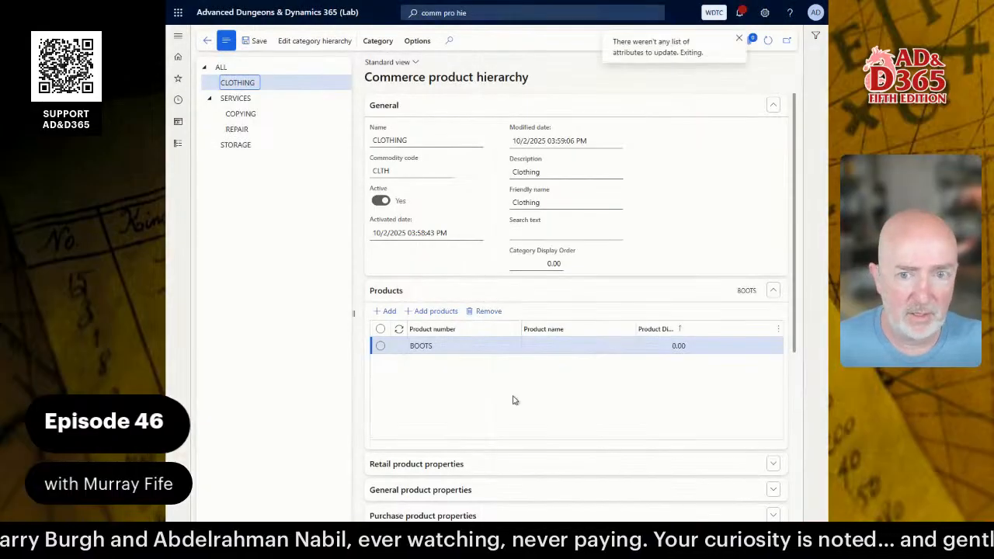
left_click(241, 146)
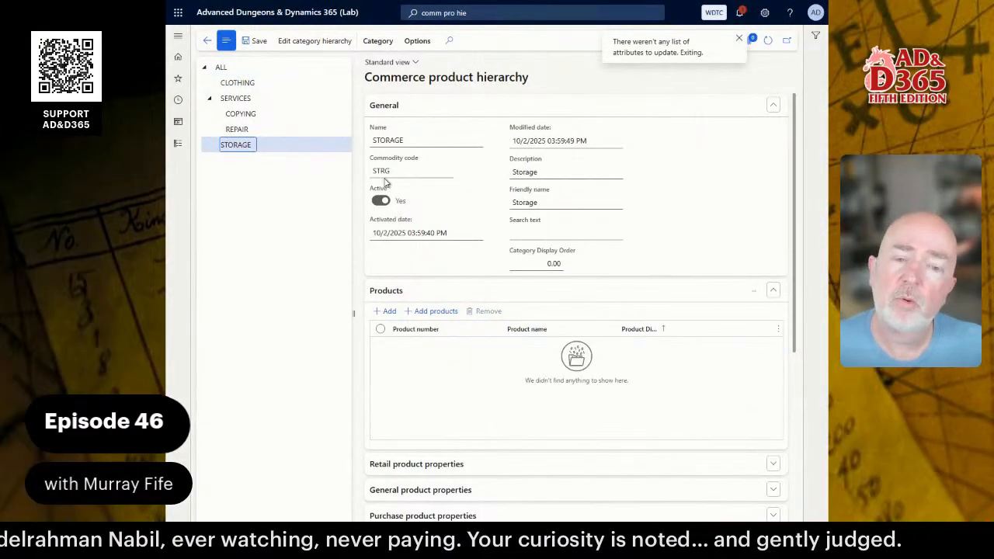
Add BARREL to the STORAGE category's products and confirm the property update.
left_click(386, 310)
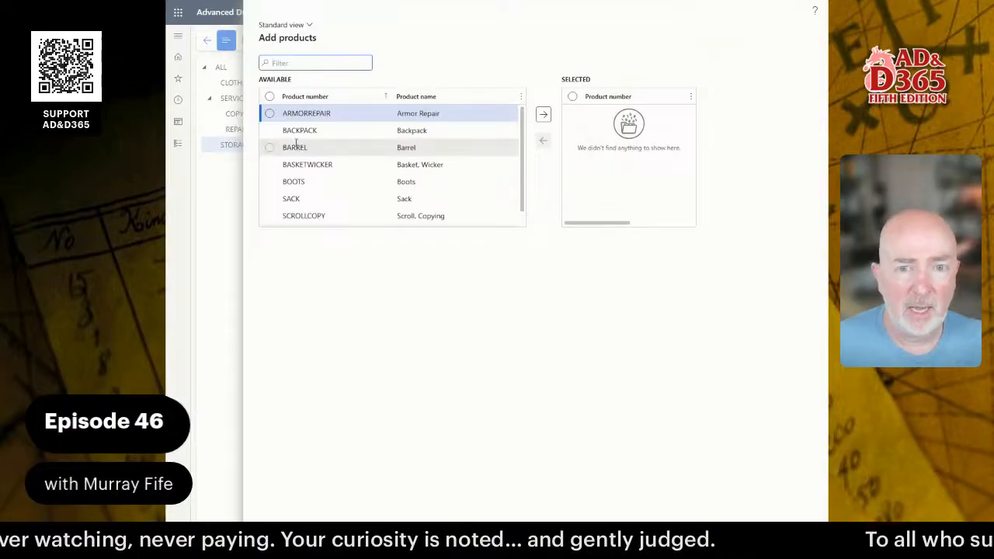
left_click(269, 147)
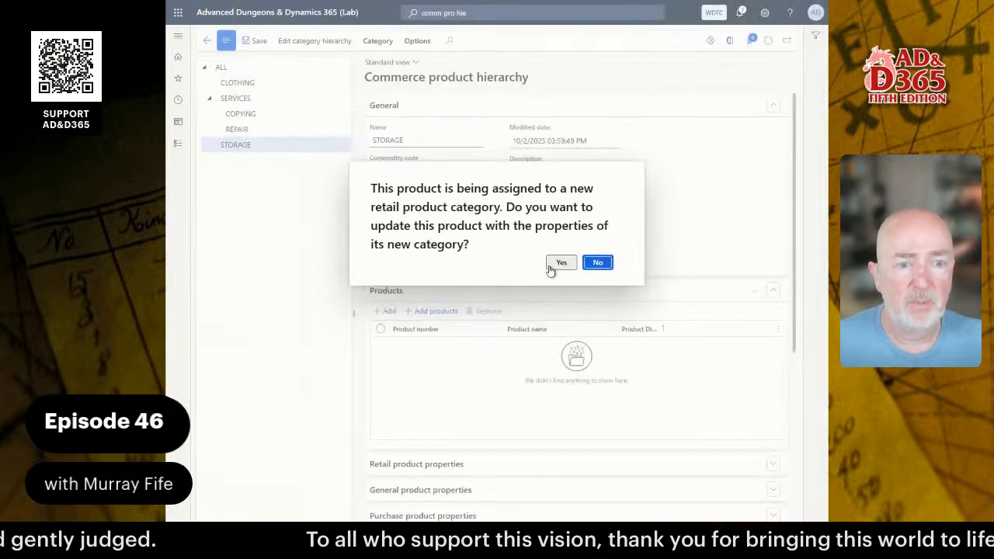
left_click(563, 261)
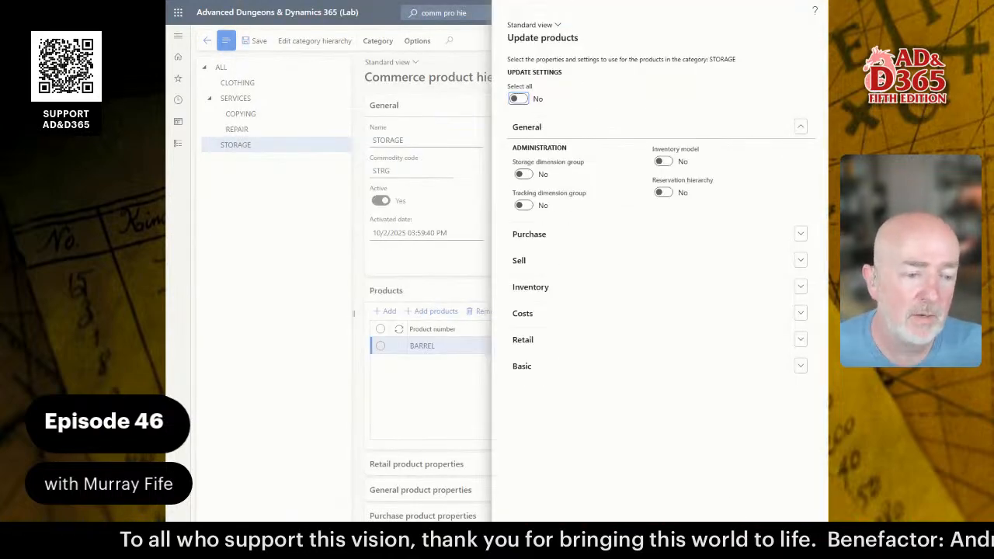
left_click(747, 540)
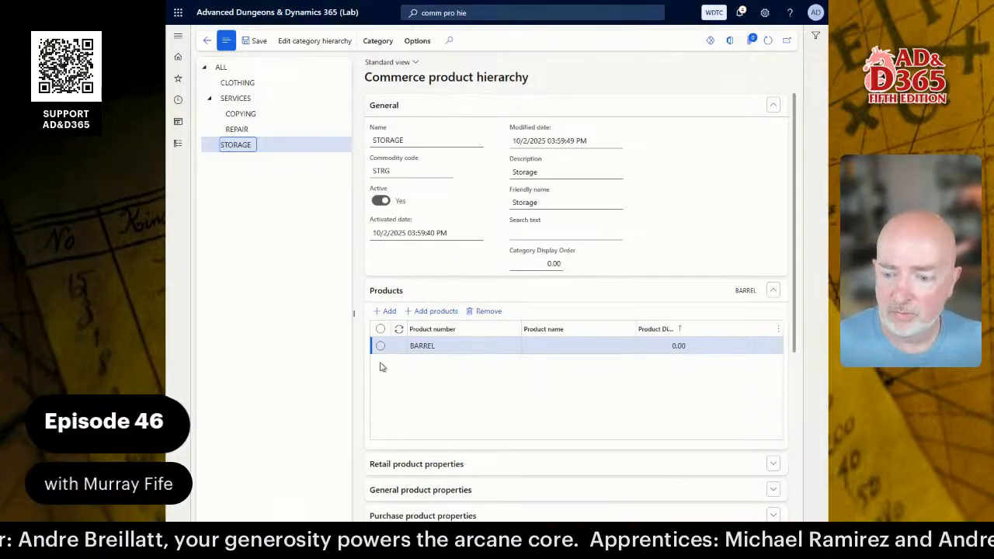
Open Released products by category under Product information management > Products.
left_click(178, 145)
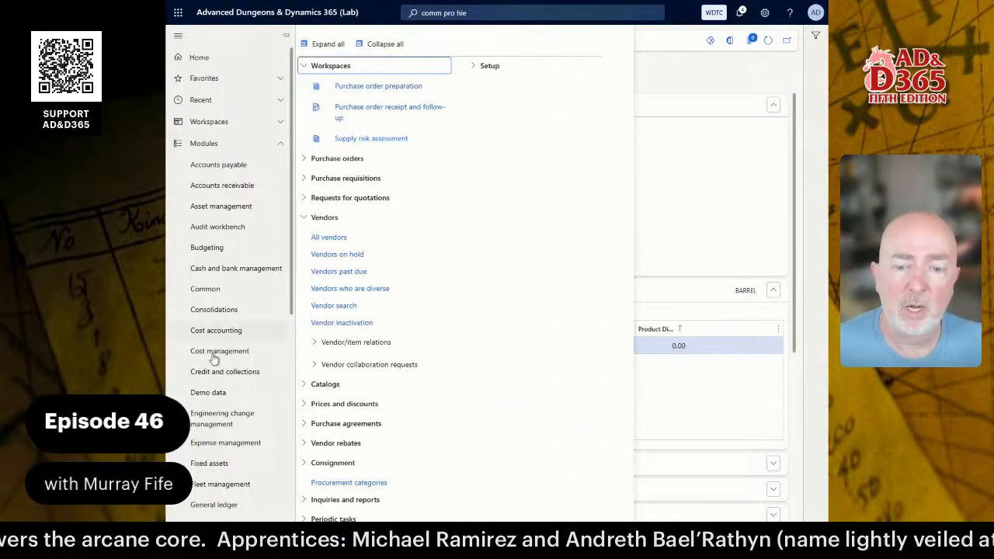
scroll(229, 345, "down", 3)
scroll(227, 364, "down", 1)
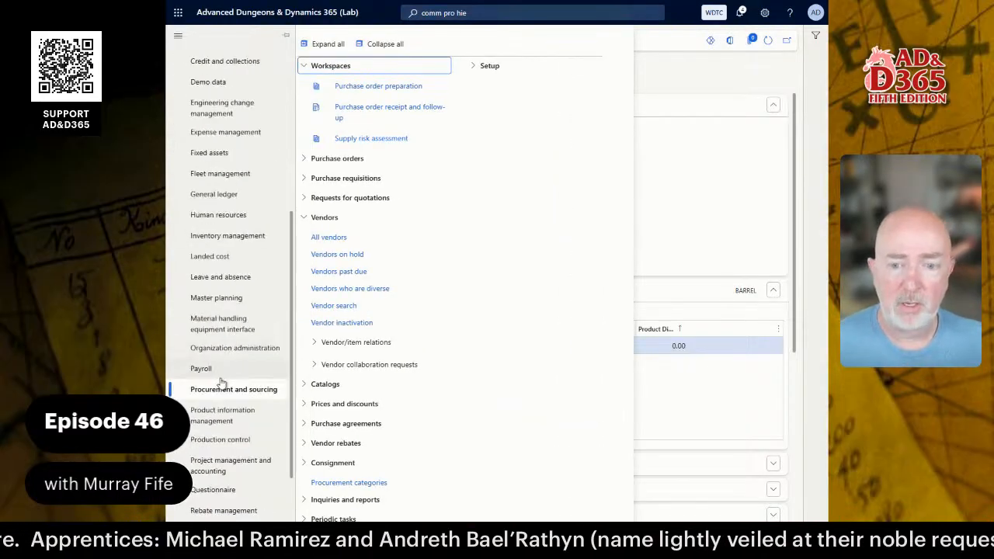
left_click(220, 418)
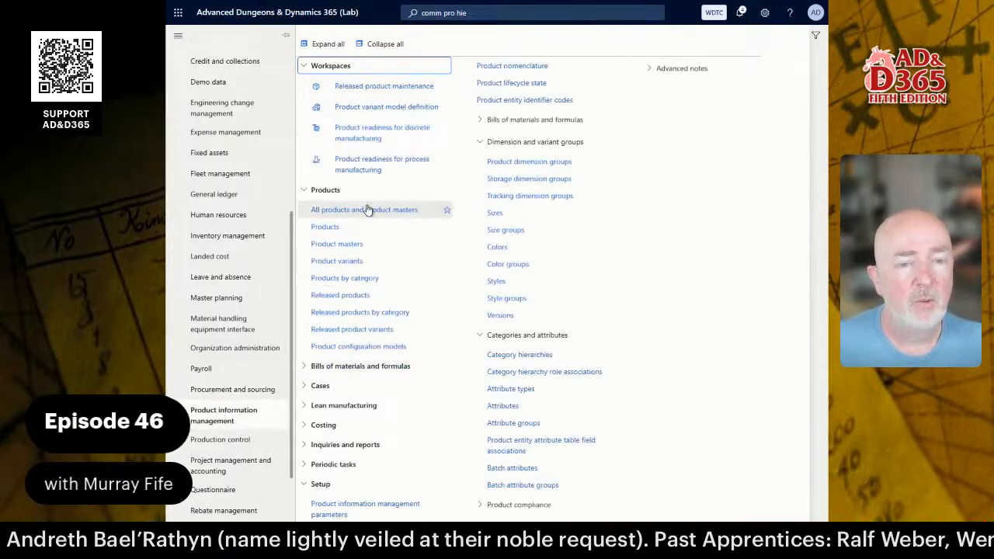
left_click(352, 313)
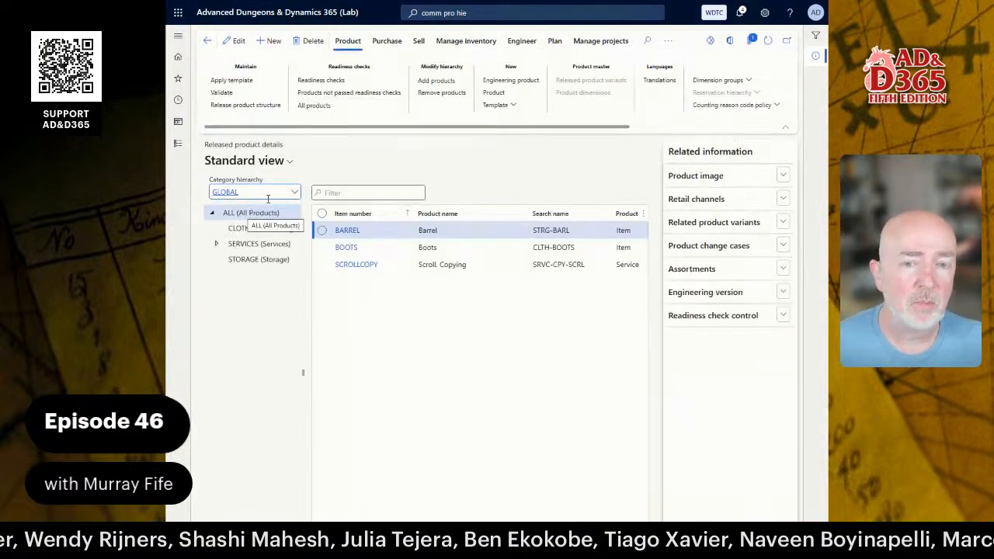
Keep the GLOBAL category hierarchy selected and expand SERVICES to show its subcategories.
left_click(296, 193)
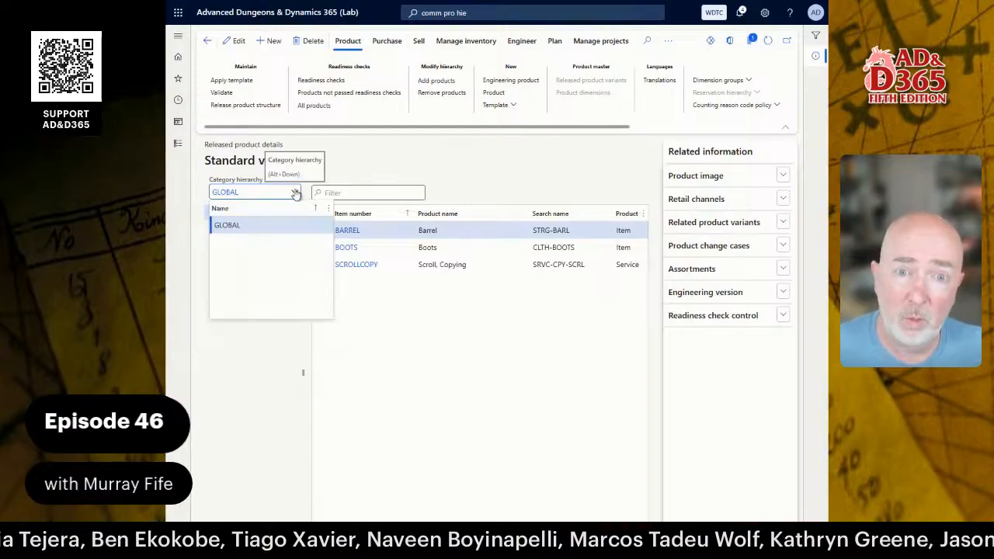
left_click(227, 225)
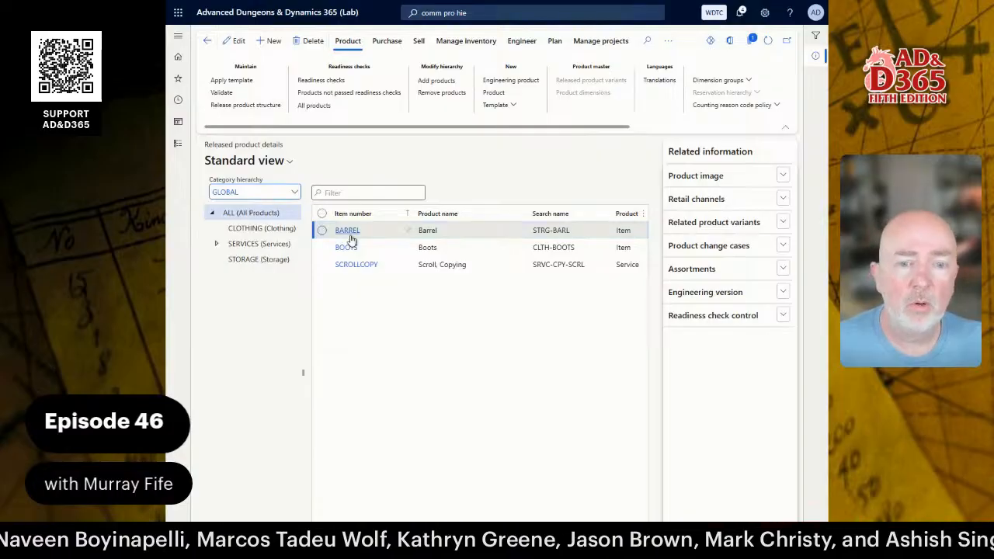
left_click(217, 244)
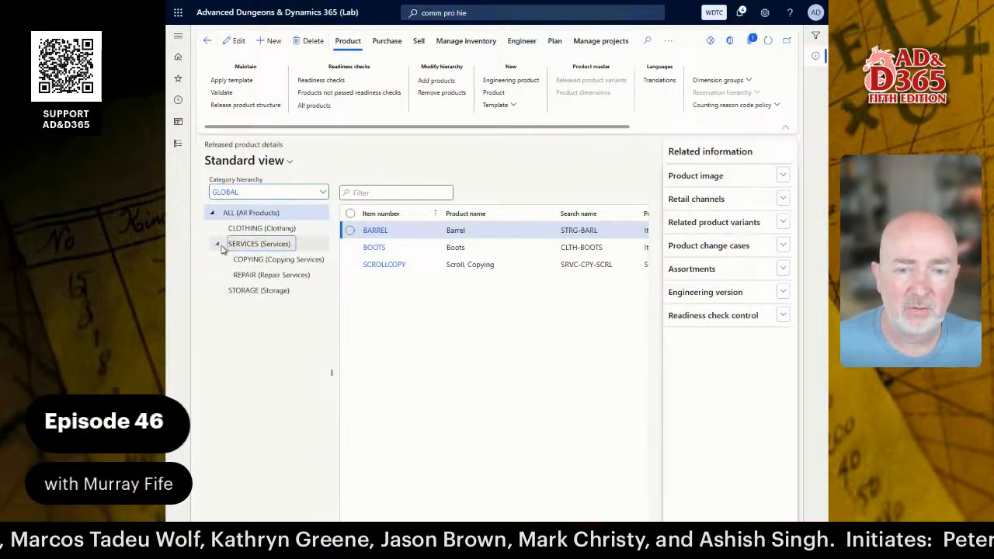
Browse the released products in CLOTHING, COPYING, REPAIR and STORAGE, ending back on CLOTHING.
left_click(268, 232)
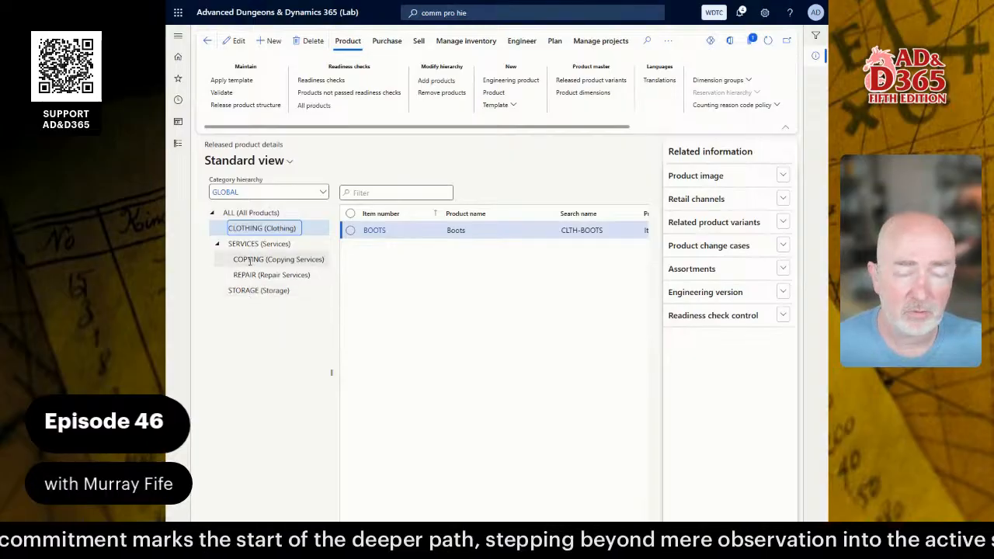
left_click(268, 260)
left_click(270, 275)
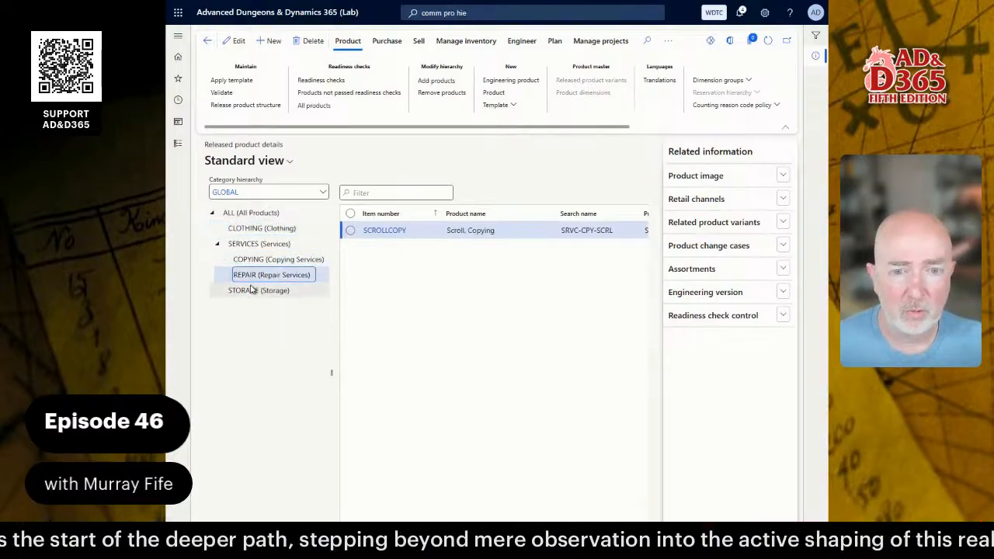
left_click(262, 289)
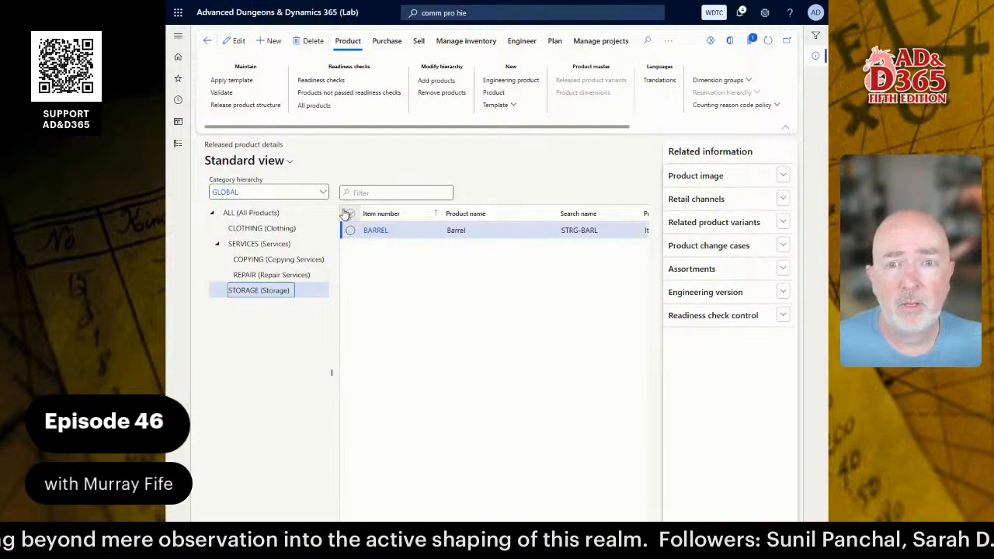
left_click(286, 226)
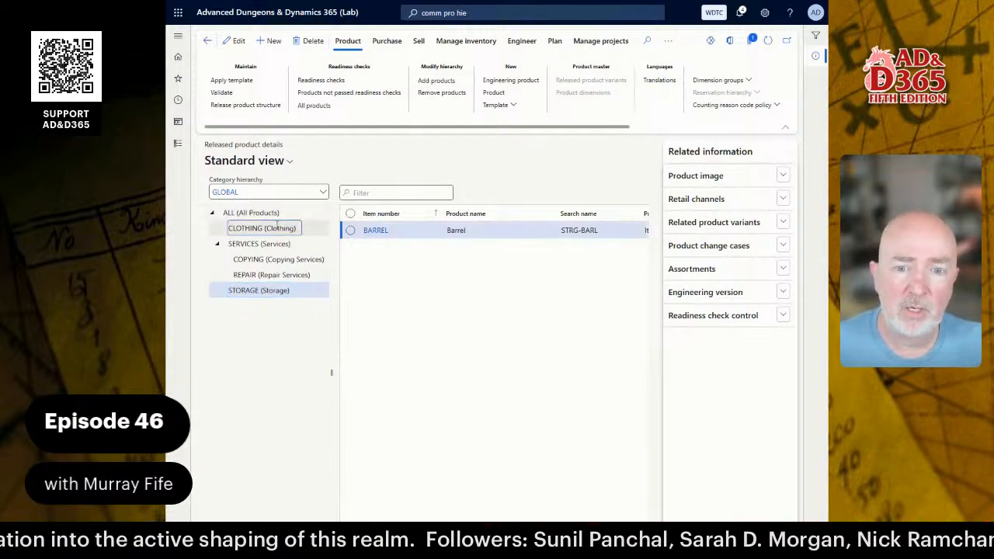
Add TUNIC to the CLOTHING category, updating it with the category properties.
left_click(435, 81)
scroll(466, 132, "down", 1)
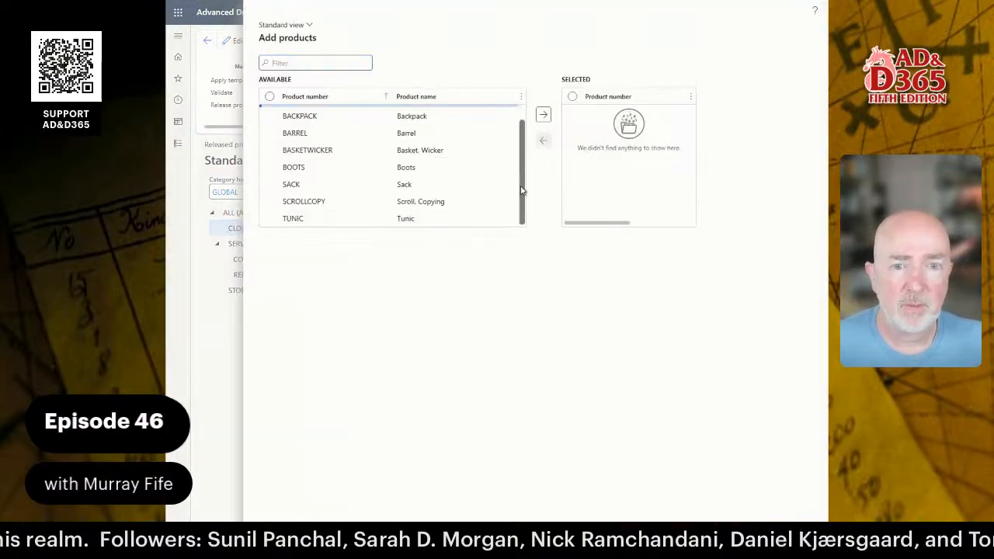
left_click(269, 218)
left_click(543, 114)
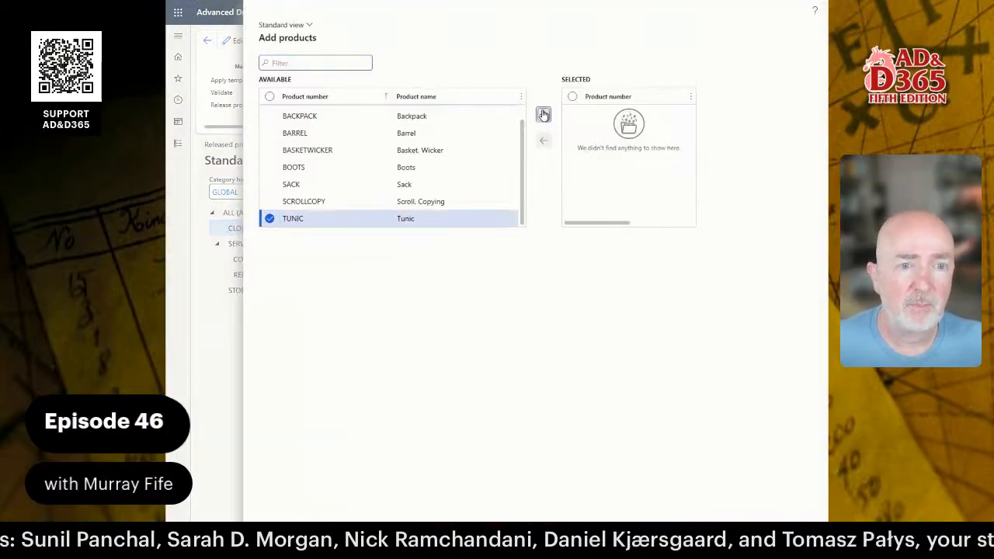
left_click(764, 506)
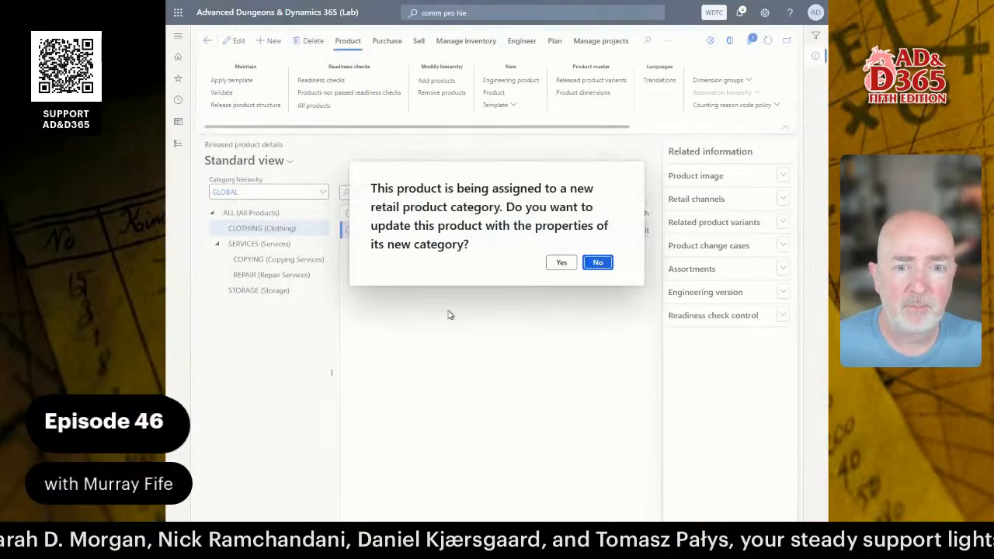
left_click(562, 263)
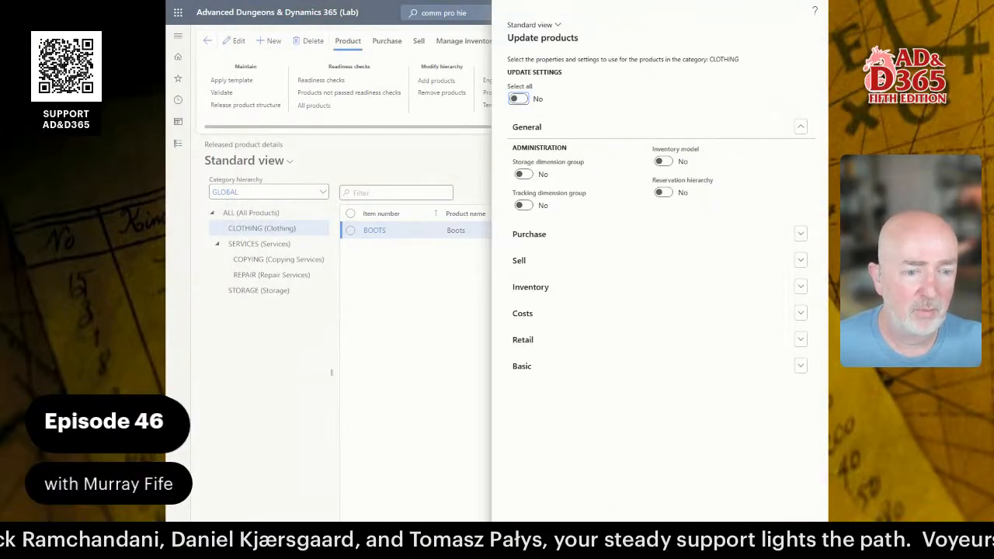
left_click(764, 533)
Add ARMORREPAIR to the REPAIR category, then show the STORAGE products.
left_click(270, 274)
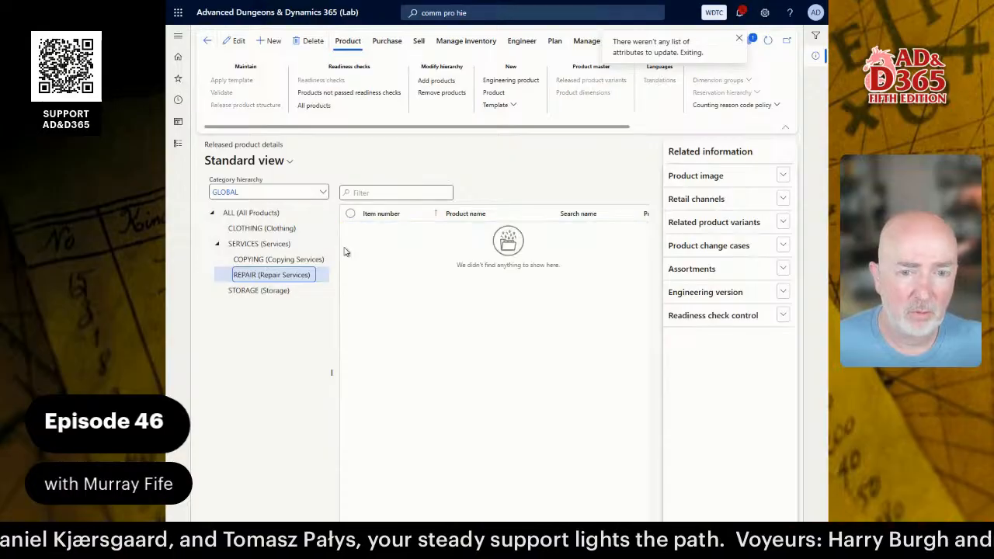
left_click(435, 81)
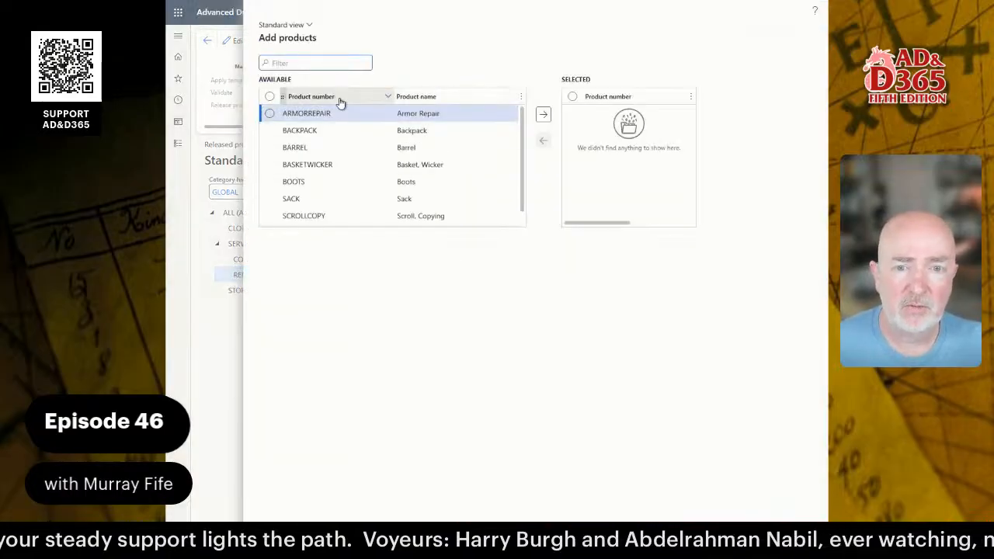
left_click(269, 113)
left_click(543, 114)
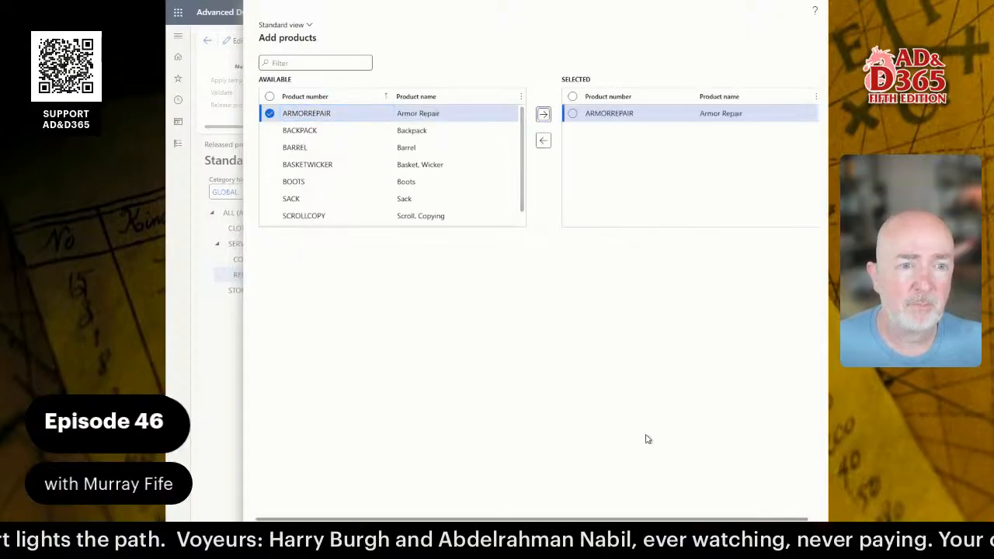
left_click(758, 536)
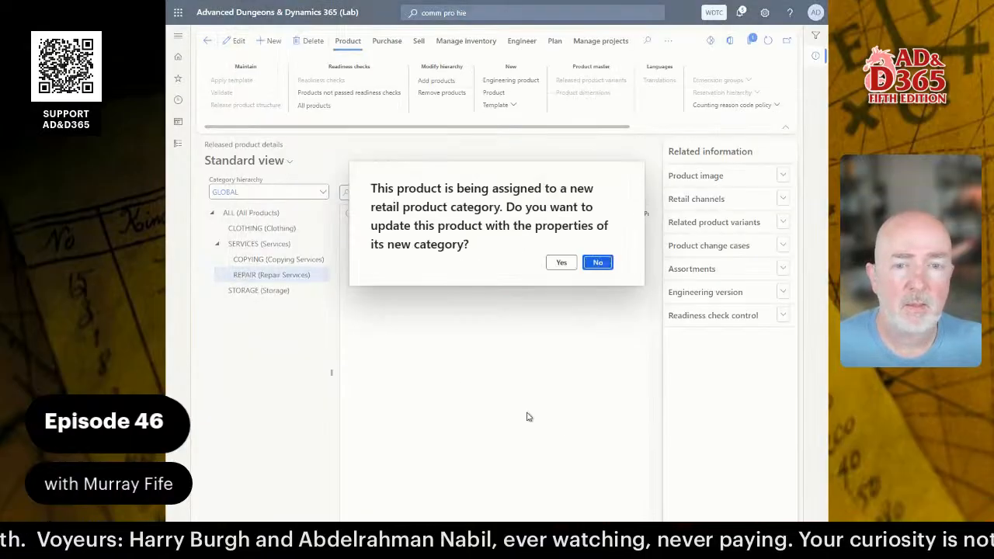
left_click(560, 263)
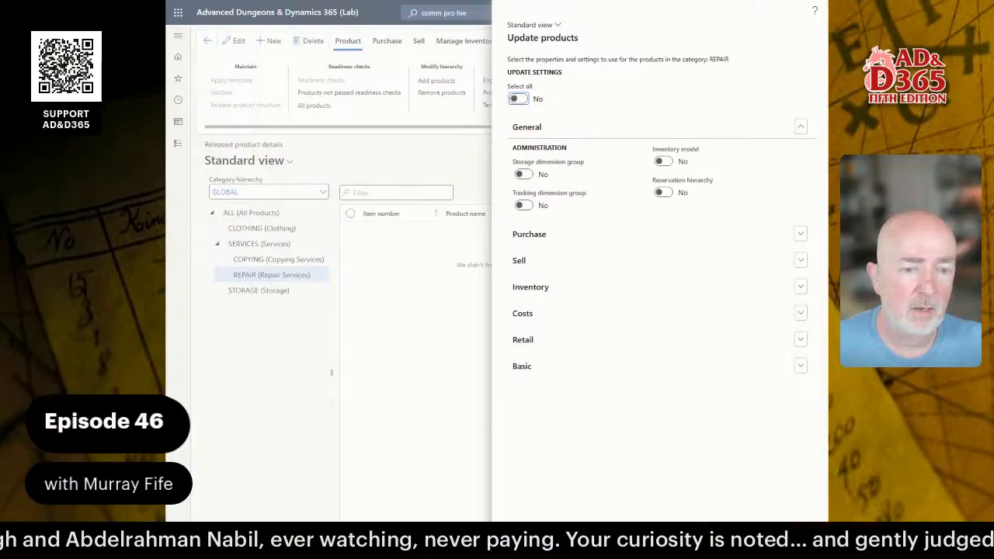
left_click(758, 537)
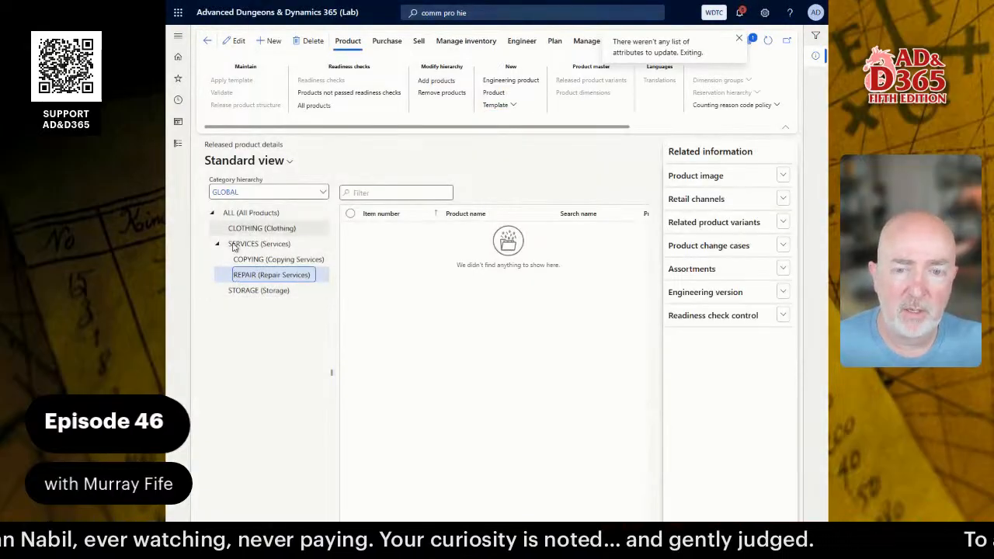
left_click(256, 290)
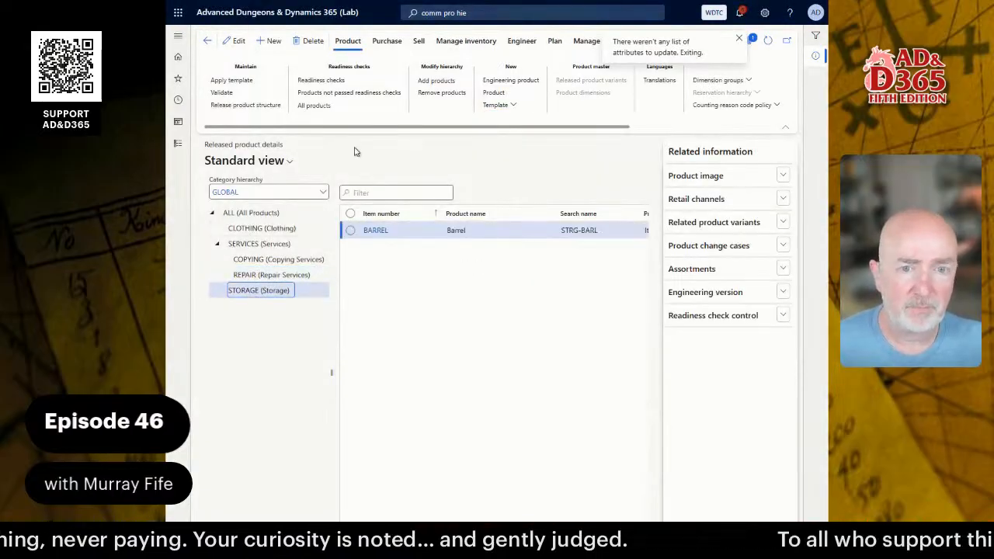
Mark Backpack, Basket Wicker and Sack in the STORAGE Add products list.
left_click(437, 80)
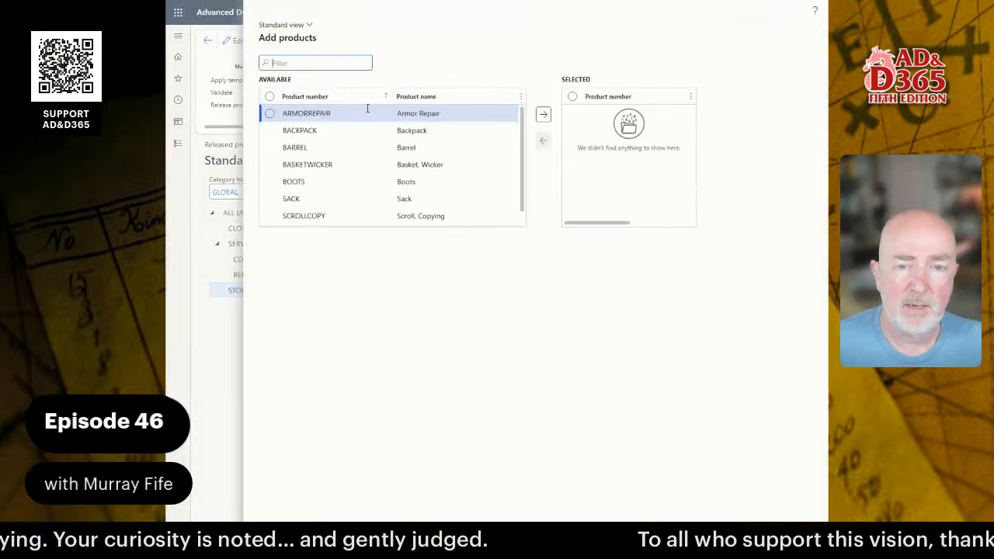
left_click(270, 130)
left_click(270, 165)
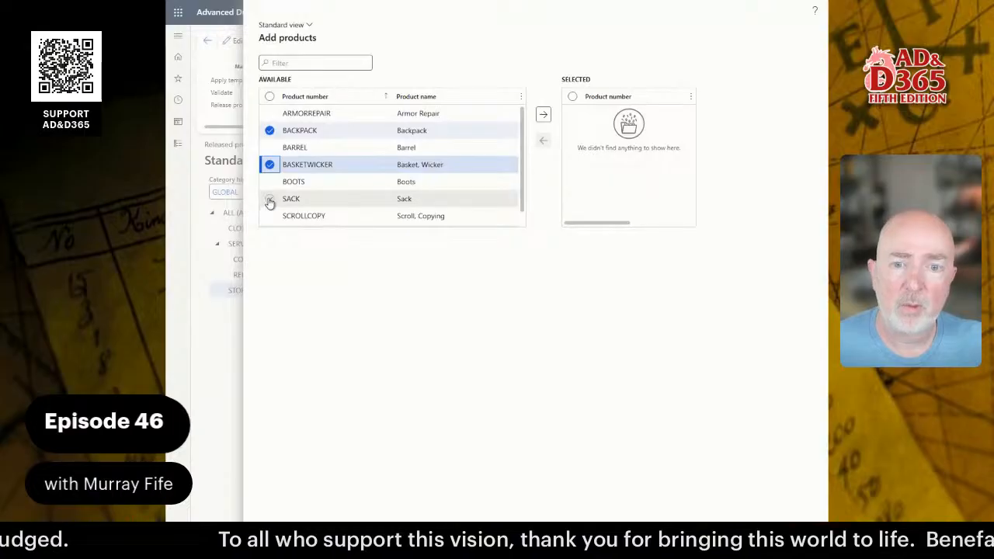
left_click(270, 199)
scroll(481, 187, "down", 1)
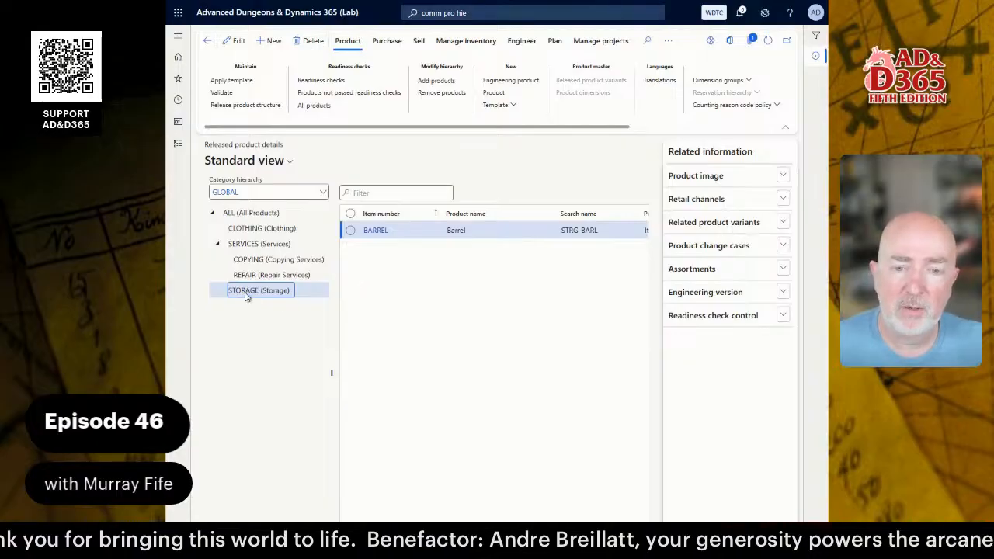
Add Backpack, Basket Wicker and Sack to STORAGE without property updates, and refresh the list.
left_click(437, 81)
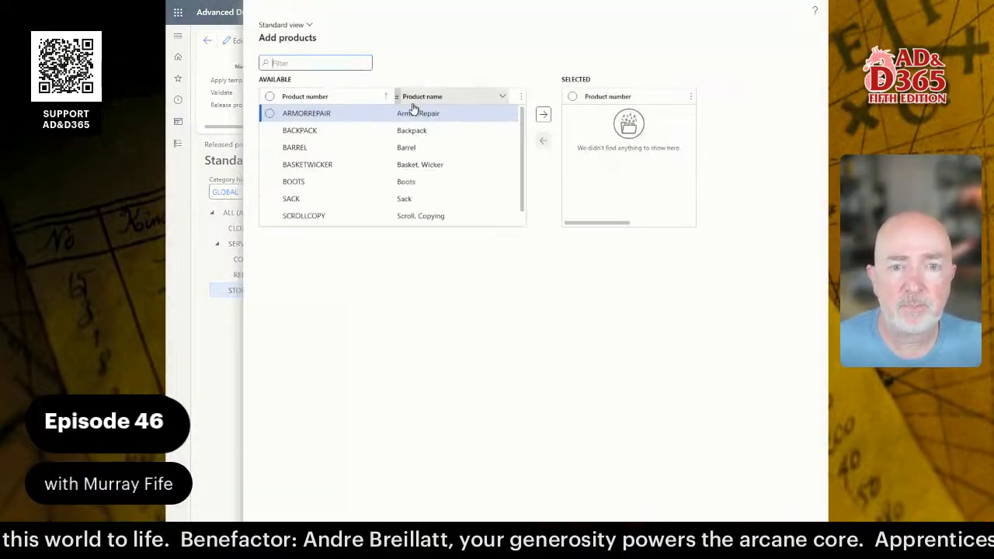
left_click(270, 131)
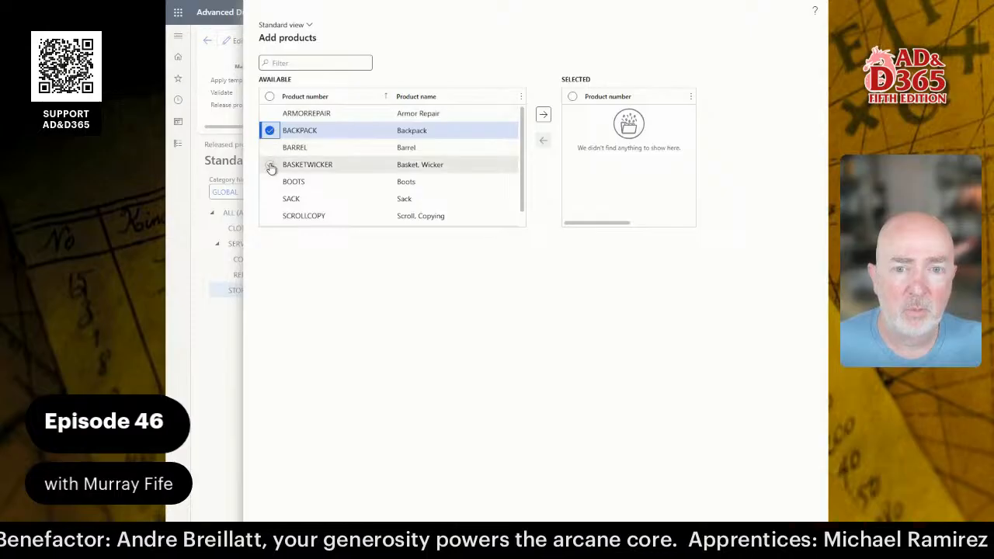
left_click(270, 165)
left_click(269, 198)
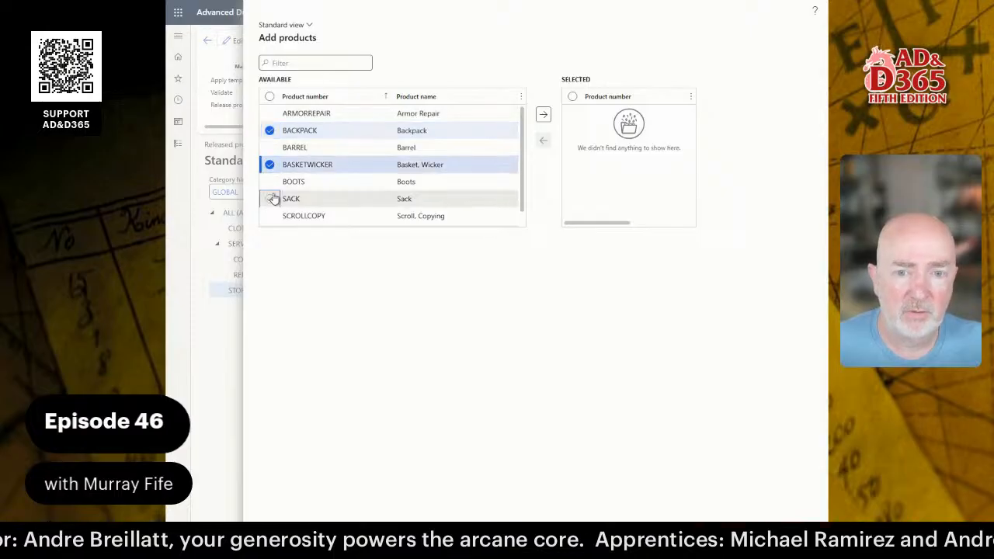
left_click(543, 114)
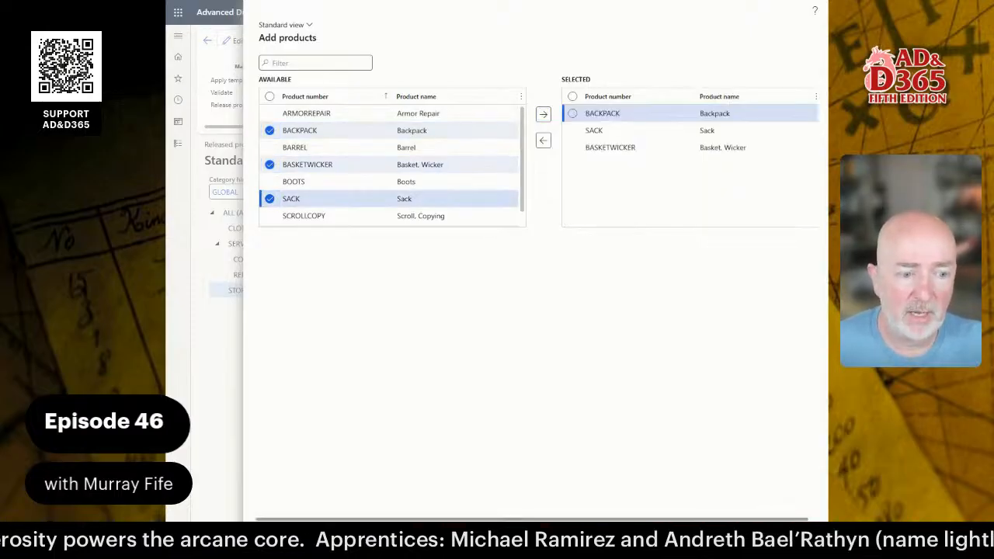
left_click(598, 261)
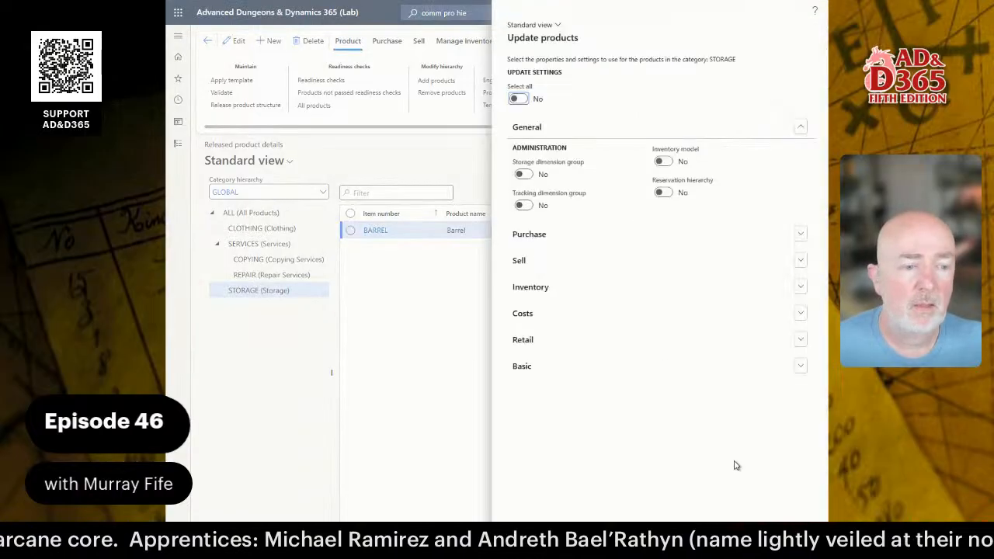
left_click(751, 539)
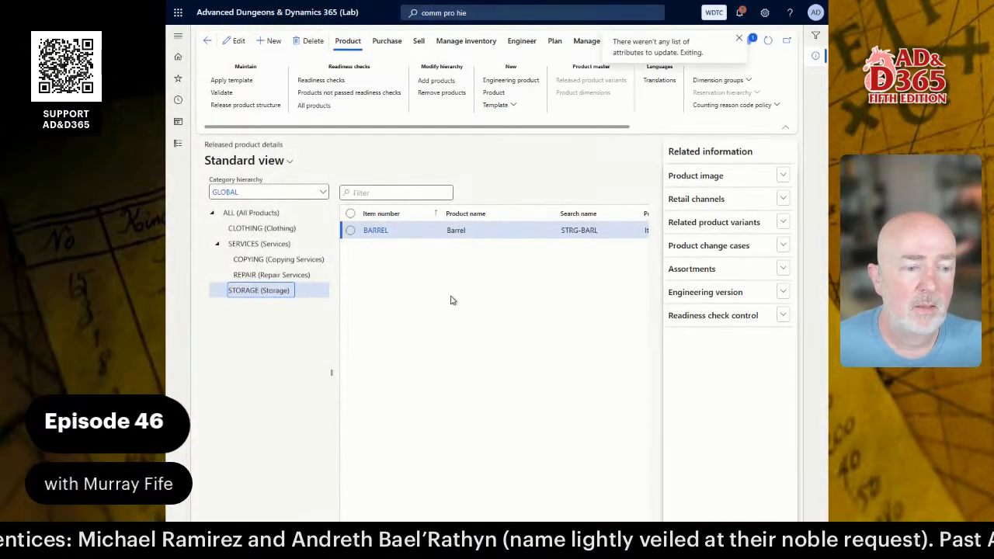
left_click(767, 40)
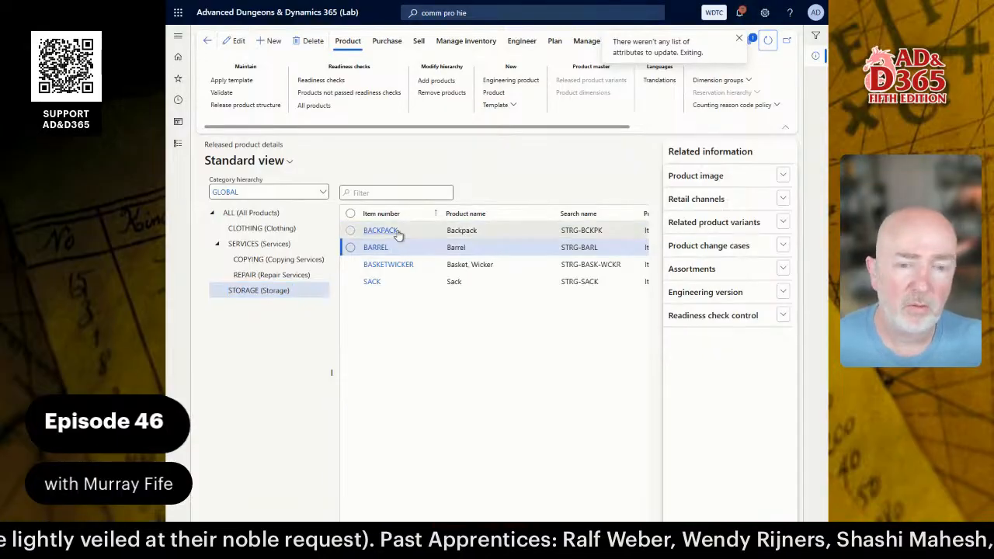
left_click(251, 212)
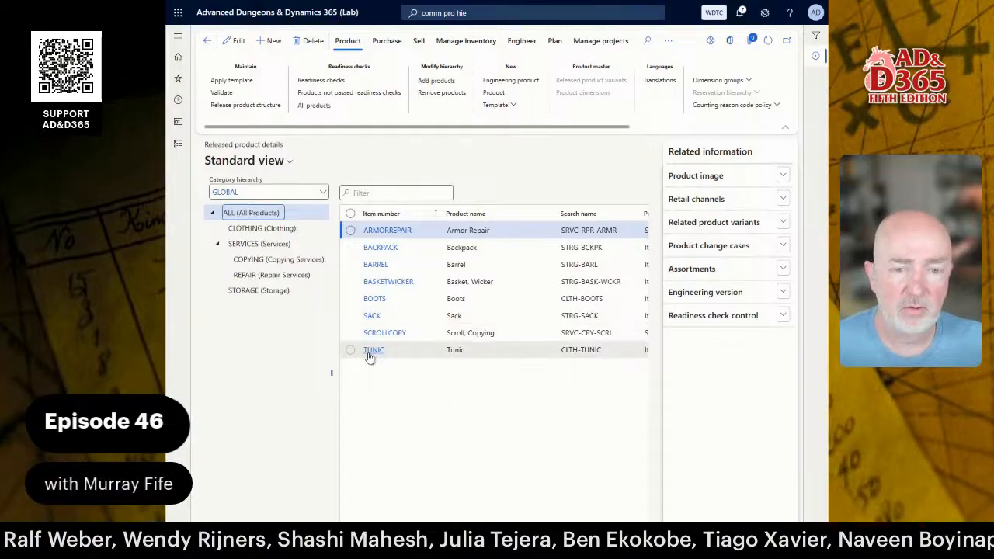
left_click(257, 230)
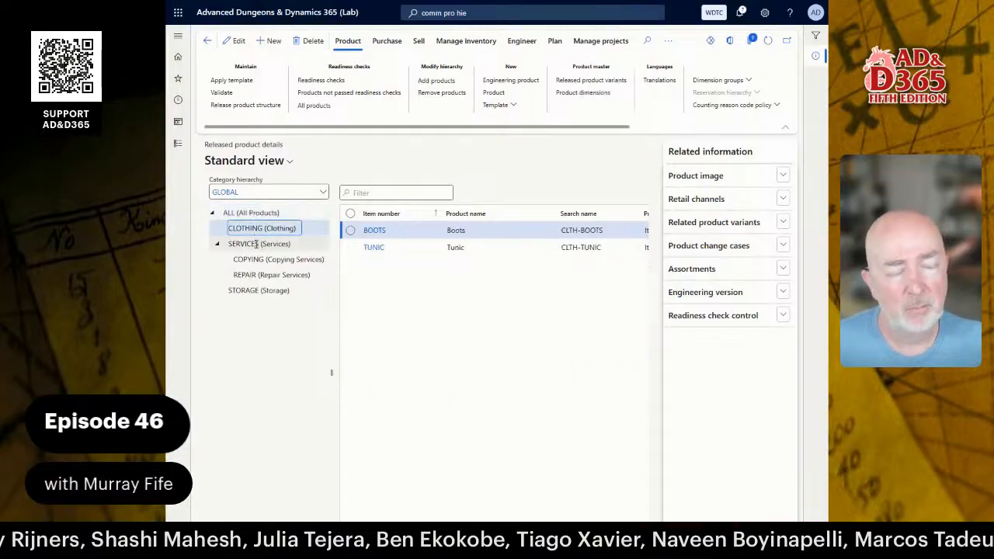
left_click(255, 244)
left_click(270, 258)
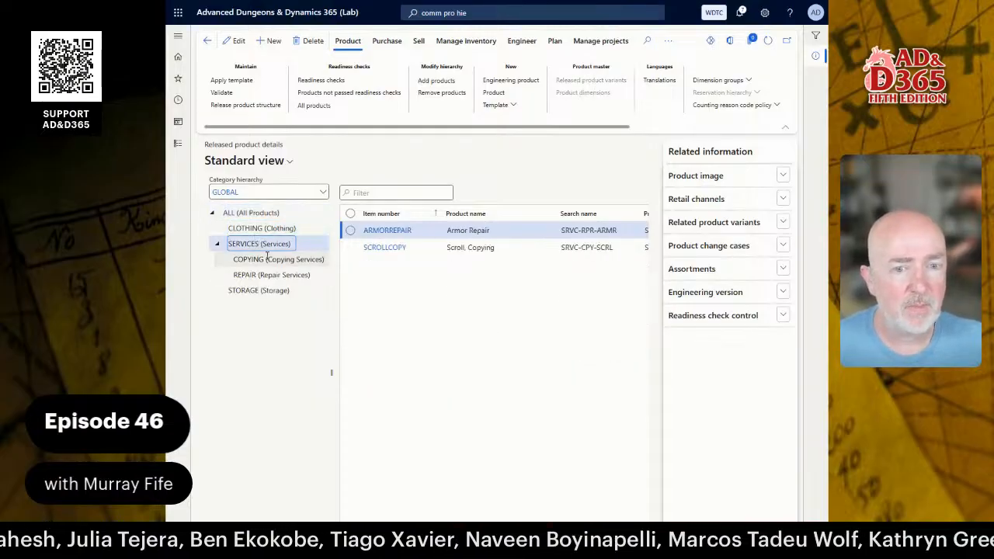
left_click(272, 272)
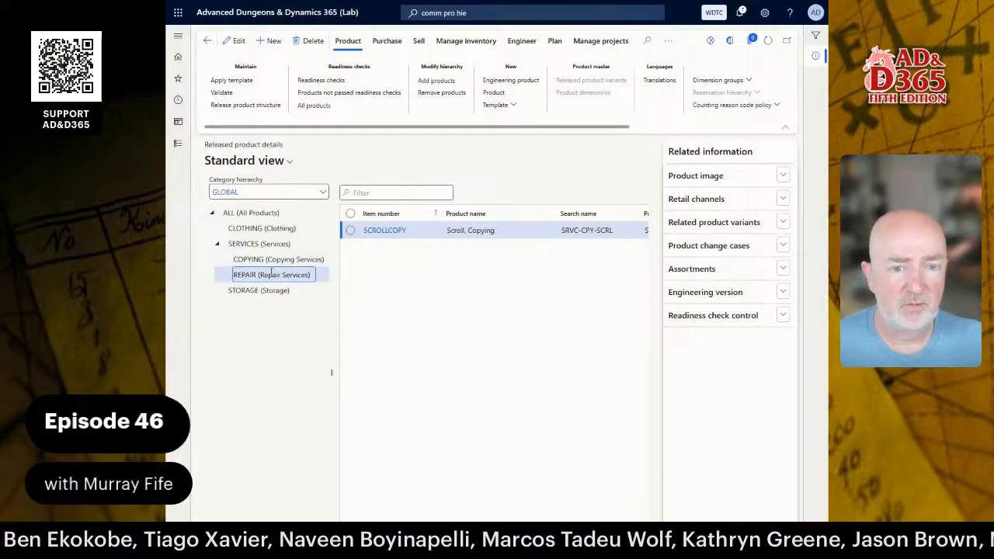
left_click(261, 291)
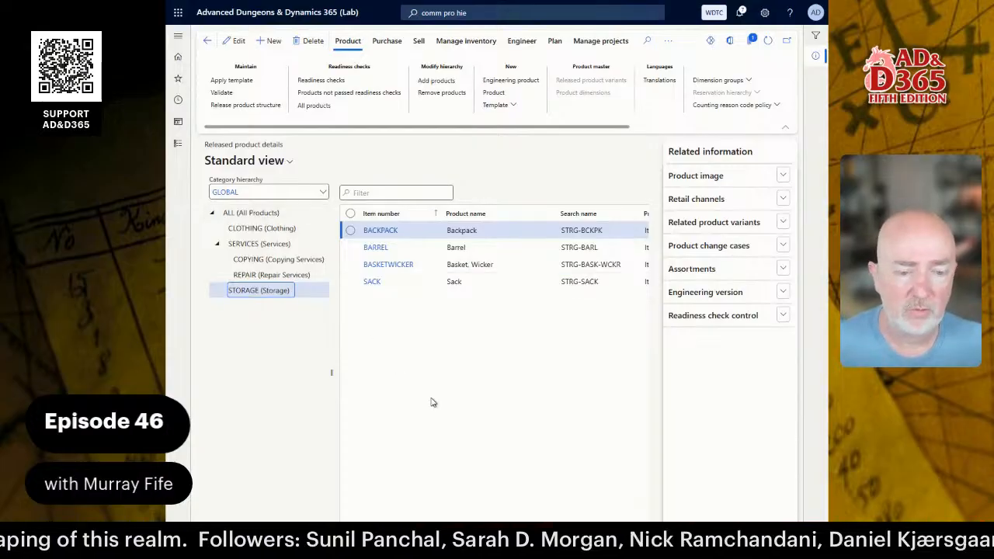
Switch to Word and scroll through the Introduction to Maintaining Product Attributes guide.
key("alt+Tab")
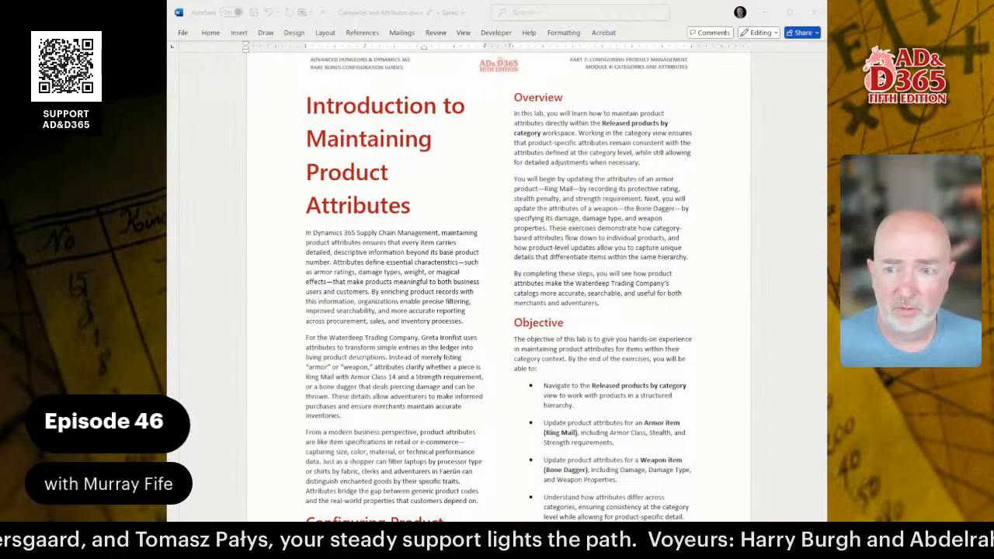
scroll(497, 279, "down", 3)
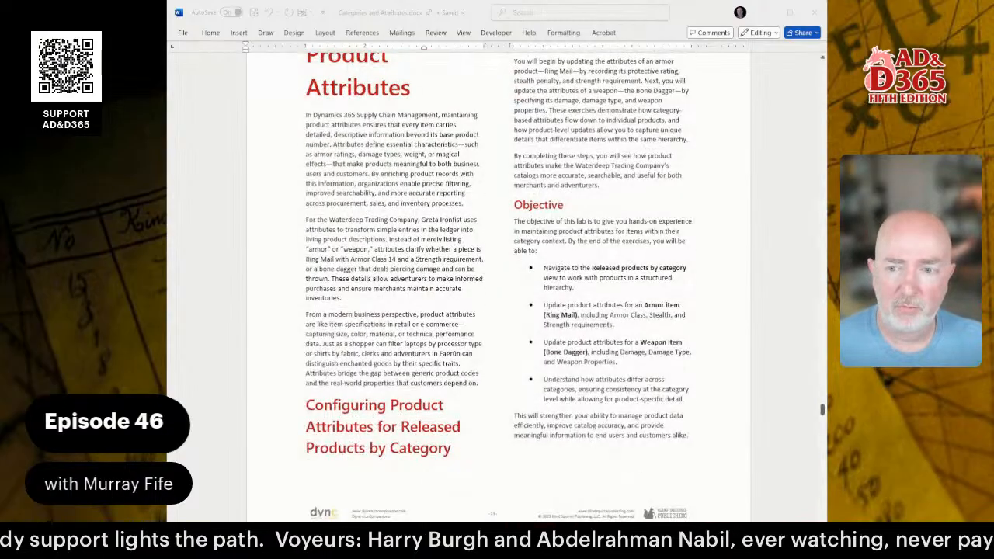
scroll(497, 279, "down", 5)
scroll(497, 280, "down", 5)
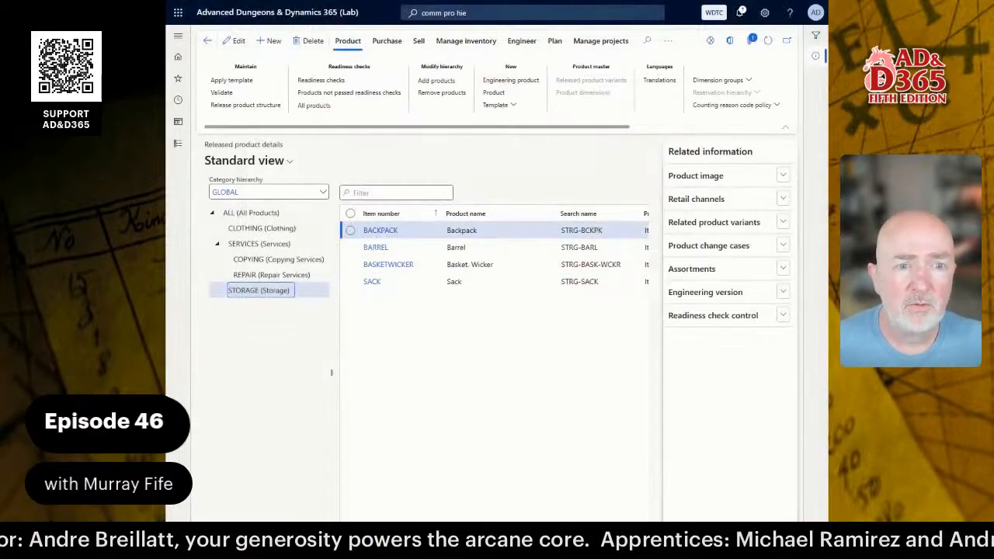
Select BACKPACK and open its Product attribute values, showing Rarity set to COMMON.
left_click(750, 128)
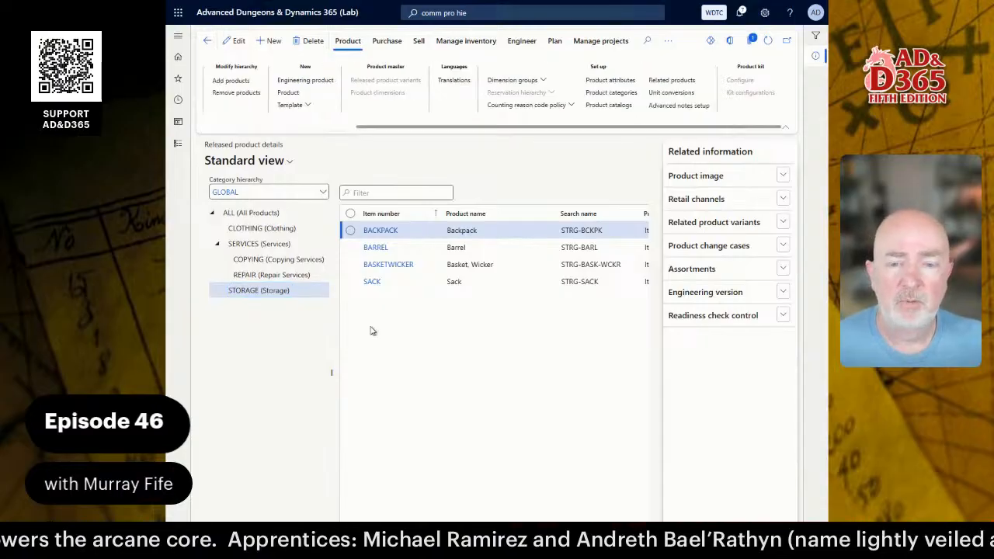
left_click(488, 231)
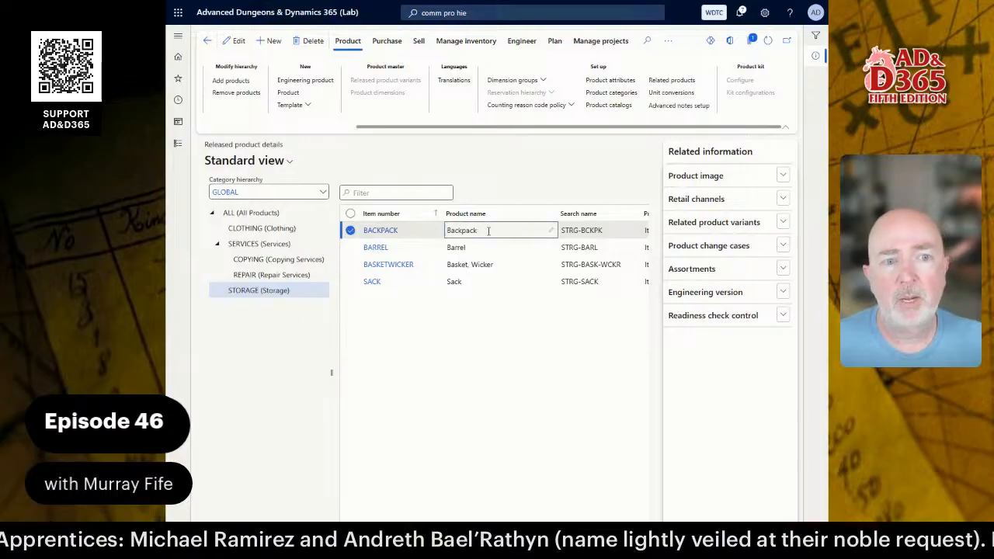
left_click(621, 81)
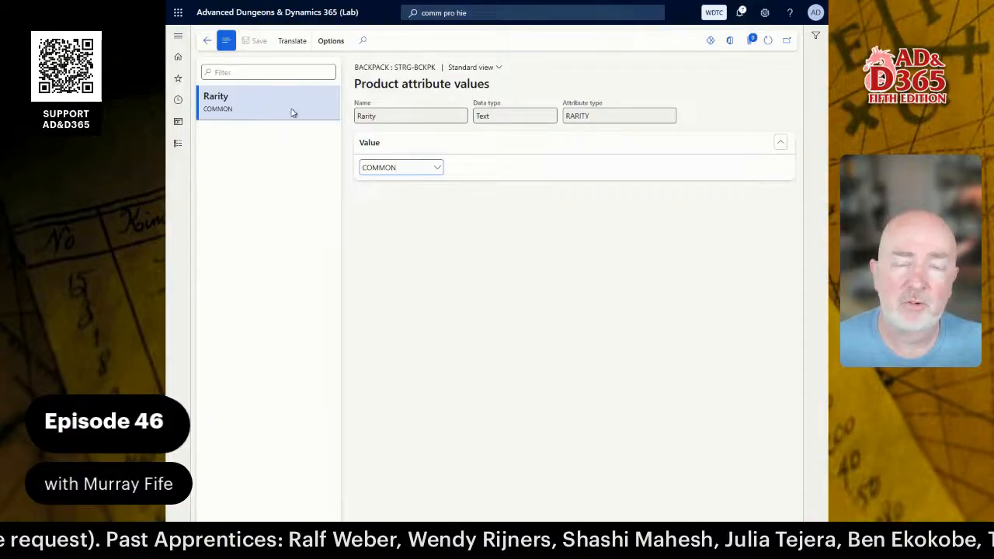
Check Backpack's Rarity value options, leaving it COMMON, and return to released products.
left_click(437, 168)
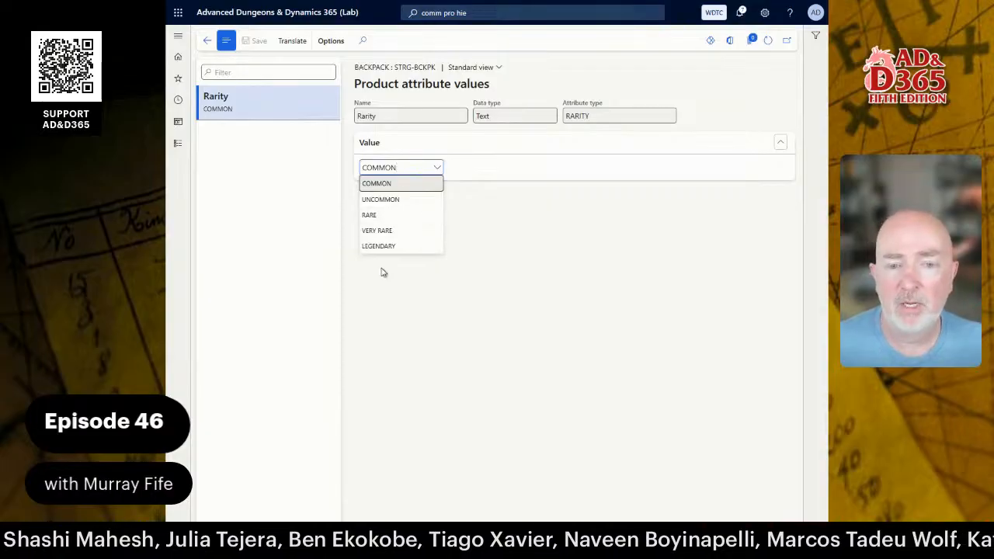
left_click(501, 262)
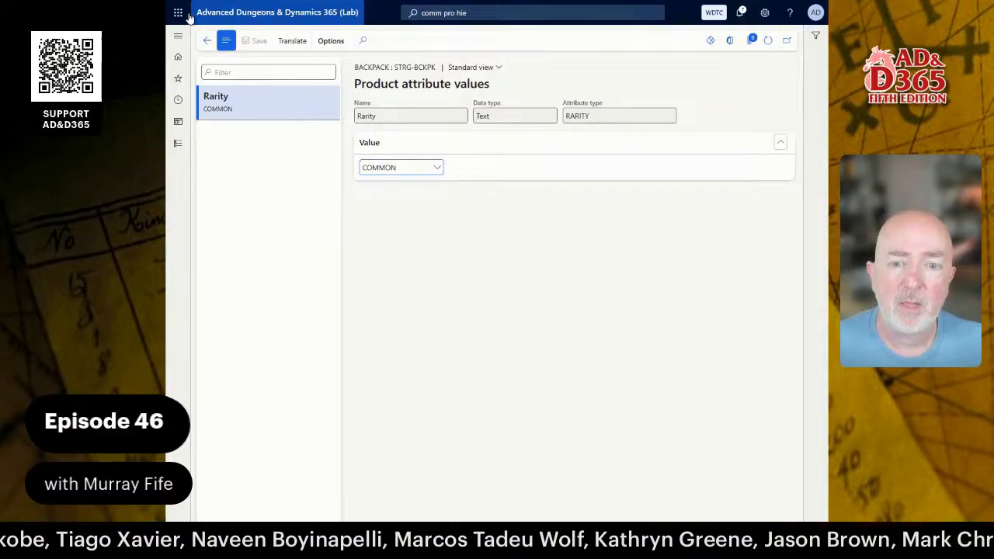
left_click(207, 40)
Filter to CLOTHING and review TUNIC's Rarity (COMMON) and Condition (NEW) attributes.
left_click(267, 231)
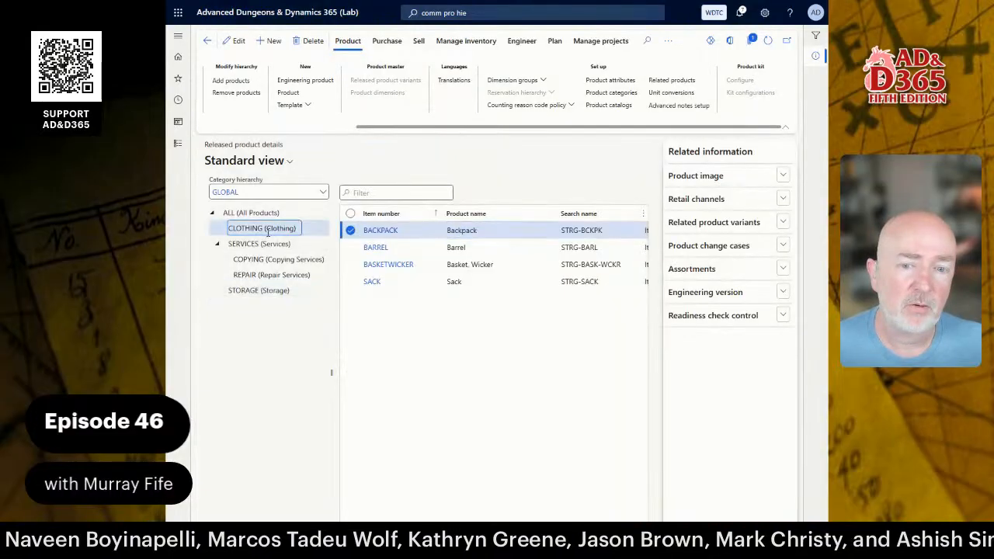
left_click(458, 246)
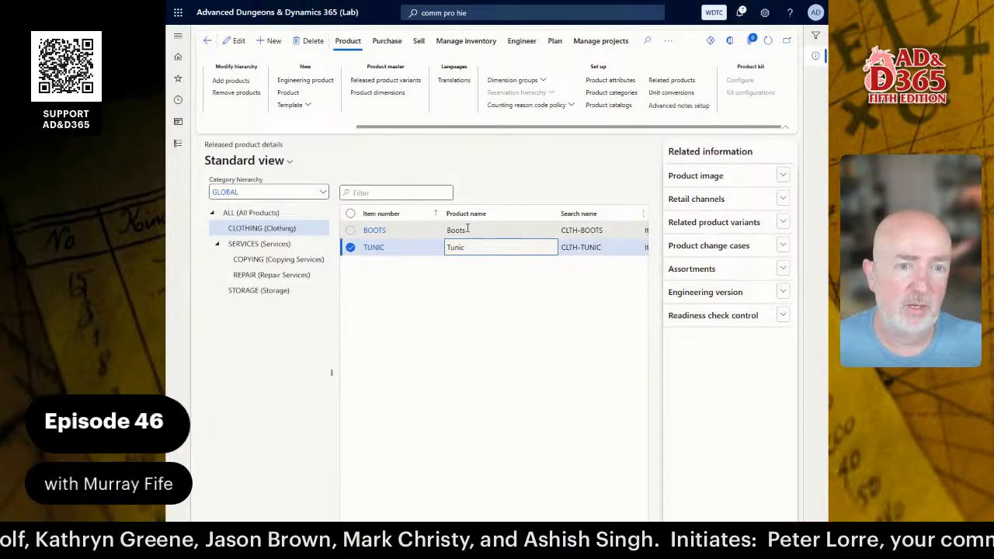
left_click(615, 82)
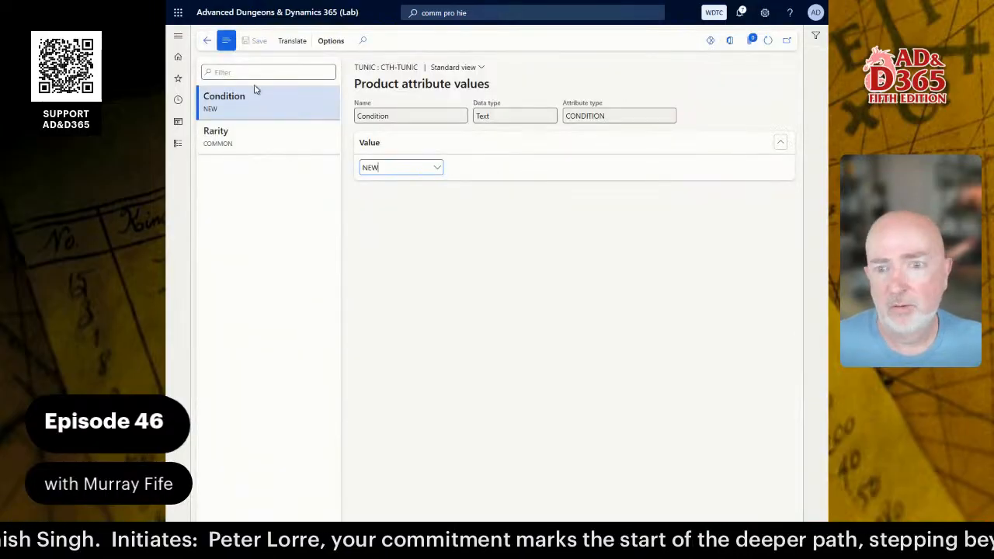
left_click(250, 132)
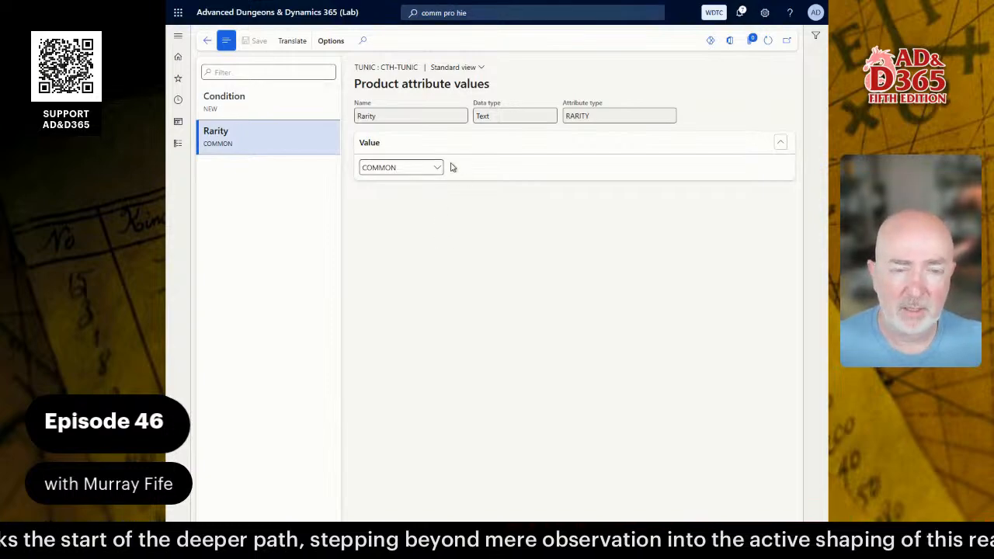
left_click(269, 102)
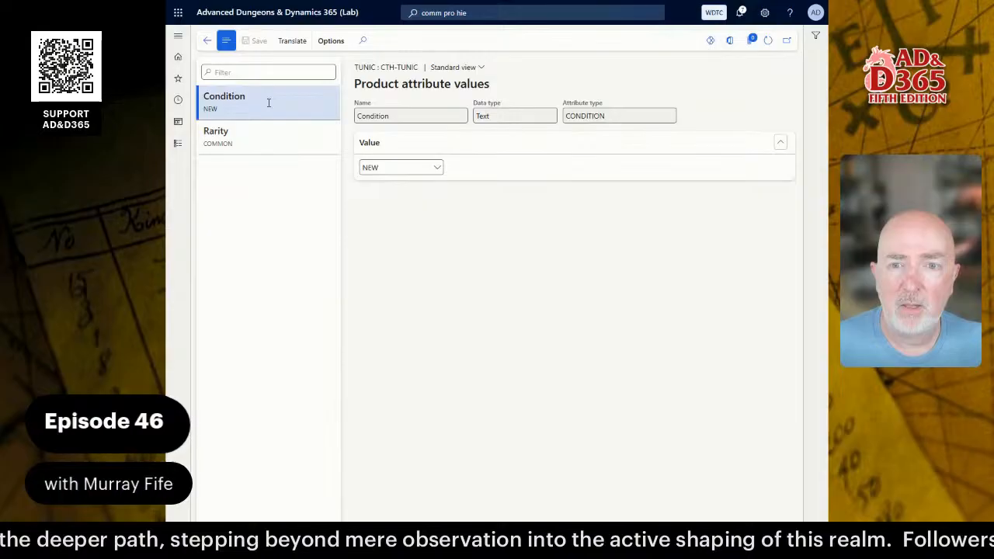
left_click(208, 44)
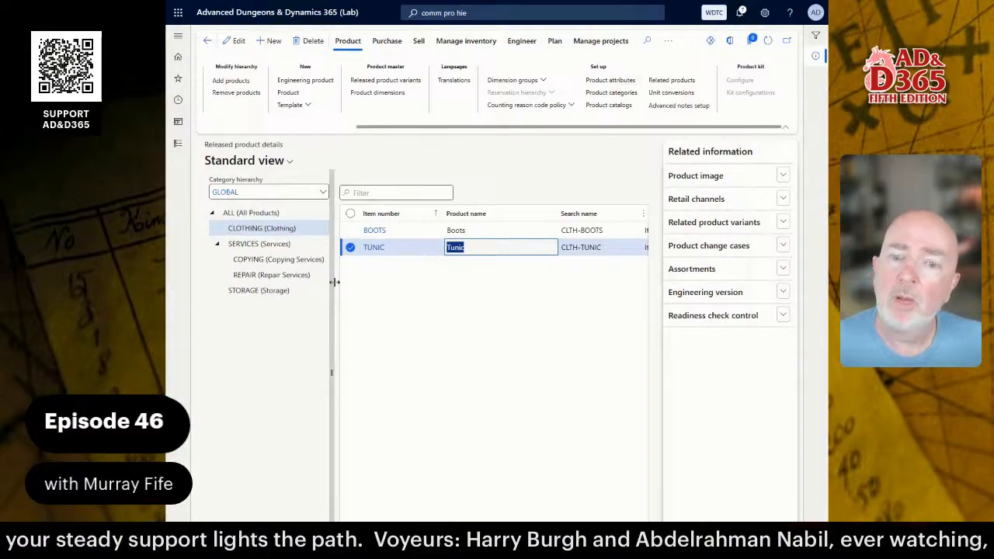
Check TUNIC's GLOBAL > CLOTHING category assignment, then open the Product information management menu.
left_click(611, 93)
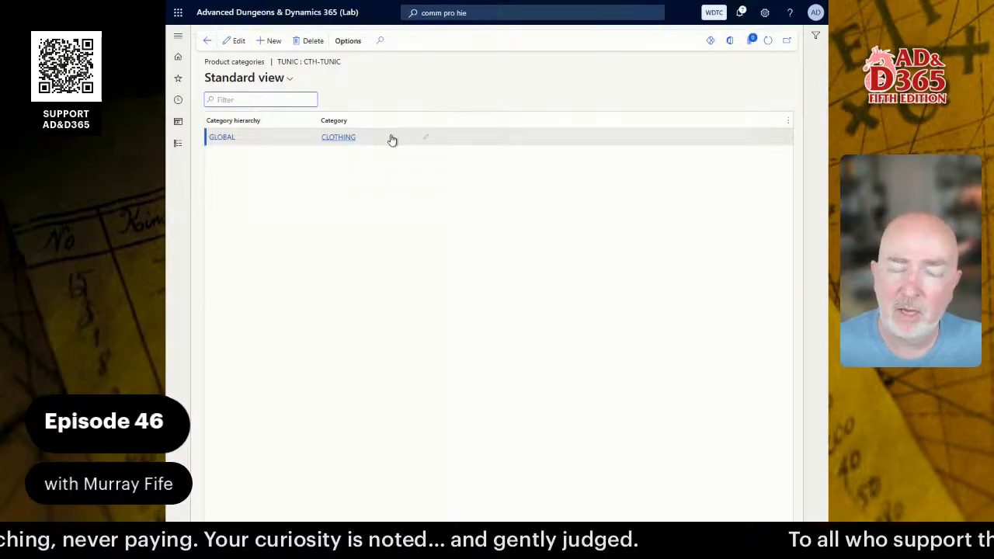
left_click(264, 139)
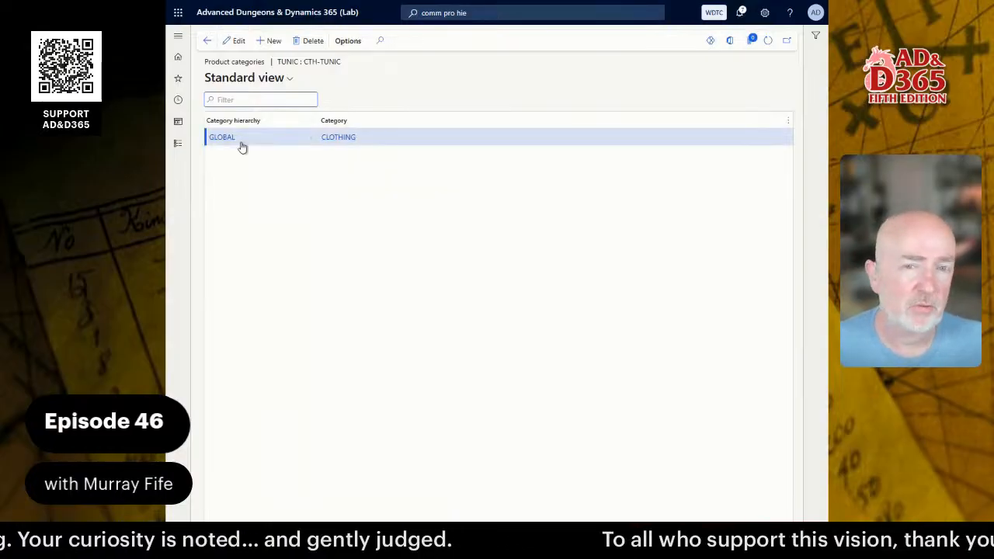
mouse_move(369, 143)
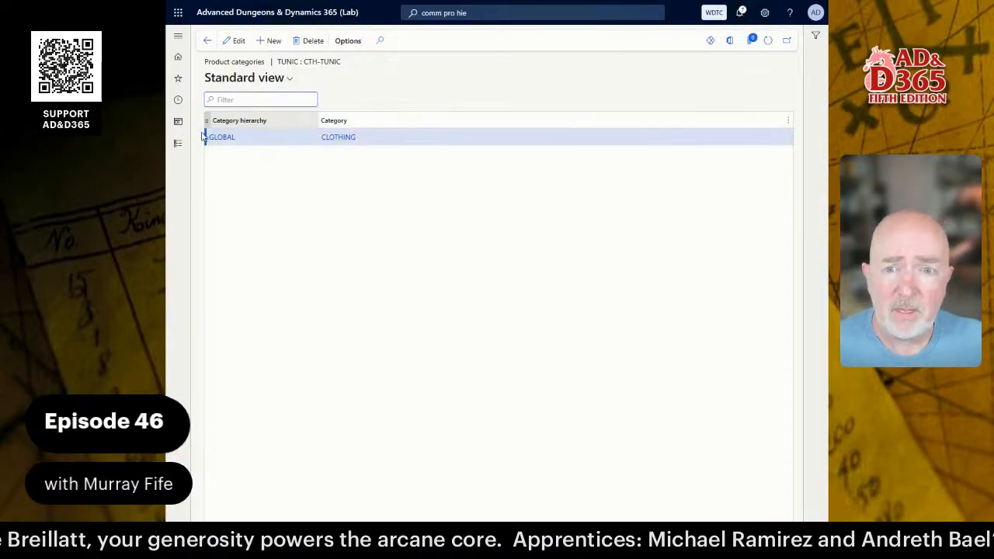
left_click(178, 147)
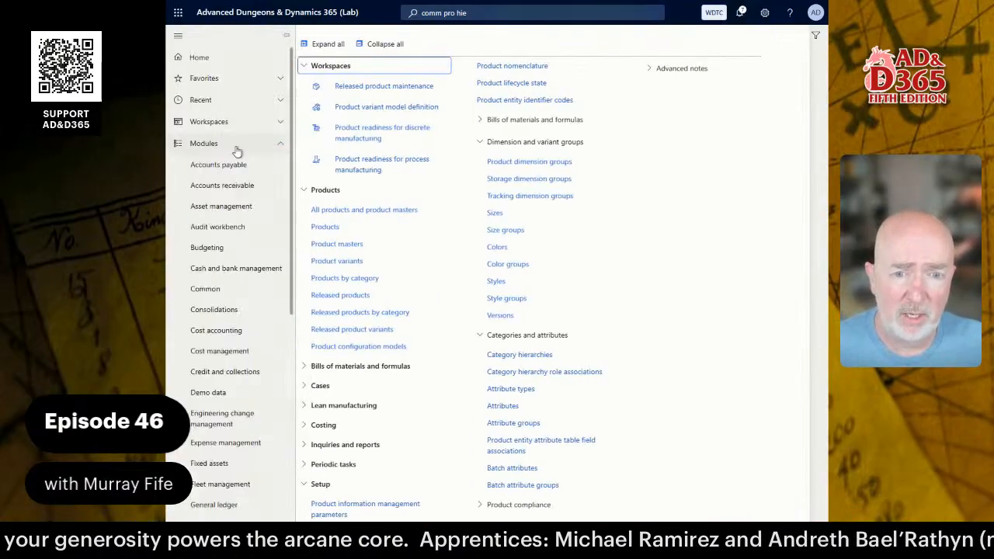
Open Released products and view BACKPACK's attribute values.
left_click(353, 296)
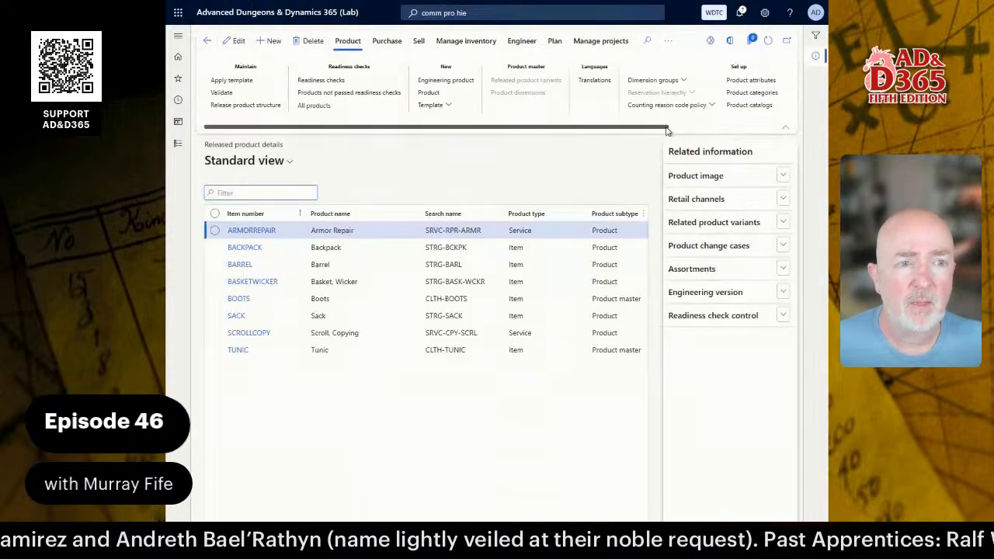
left_click_drag(653, 129, 766, 129)
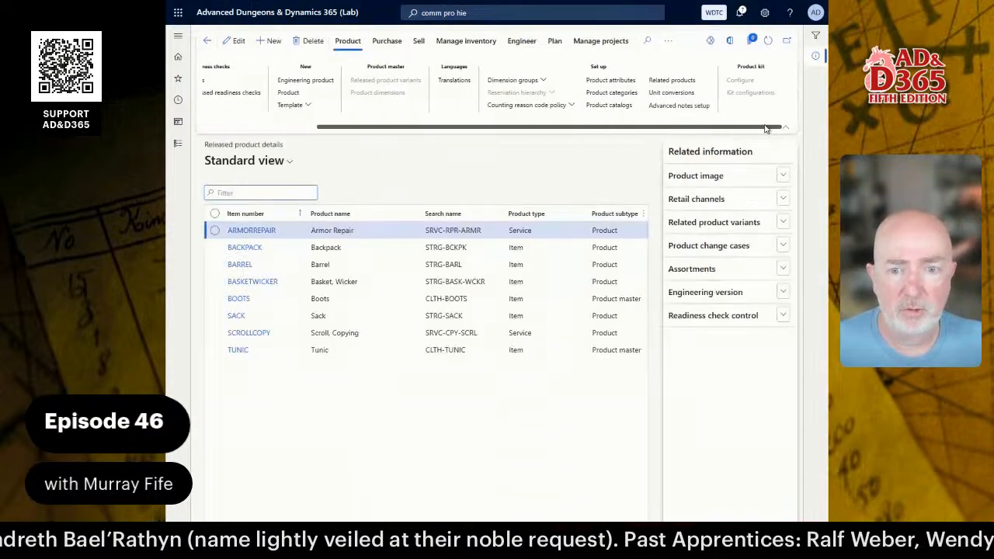
left_click(374, 248)
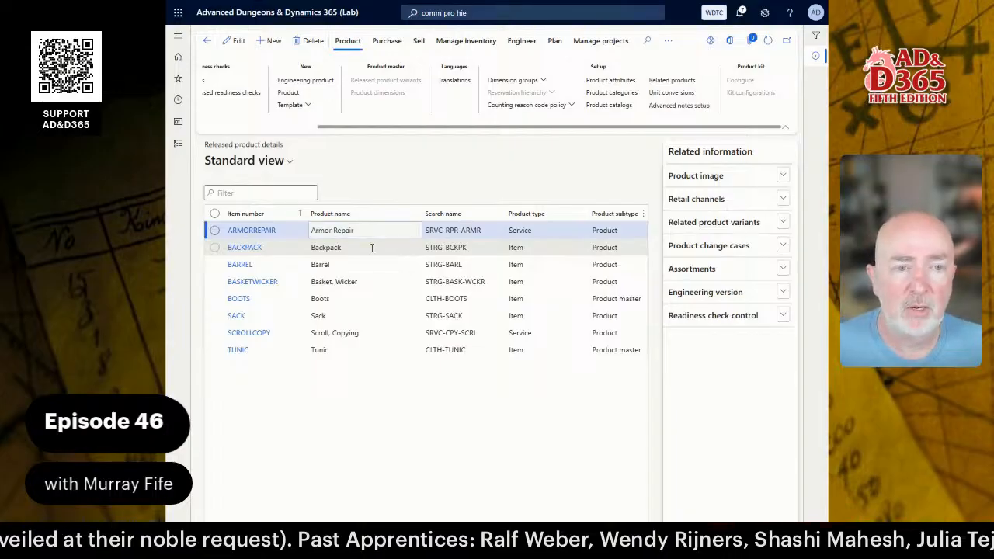
left_click(612, 81)
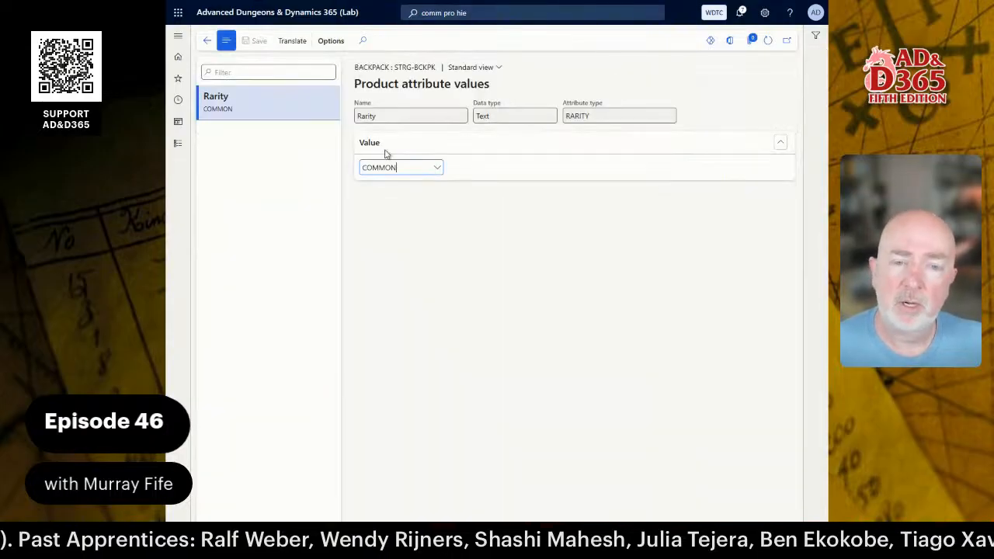
left_click(208, 41)
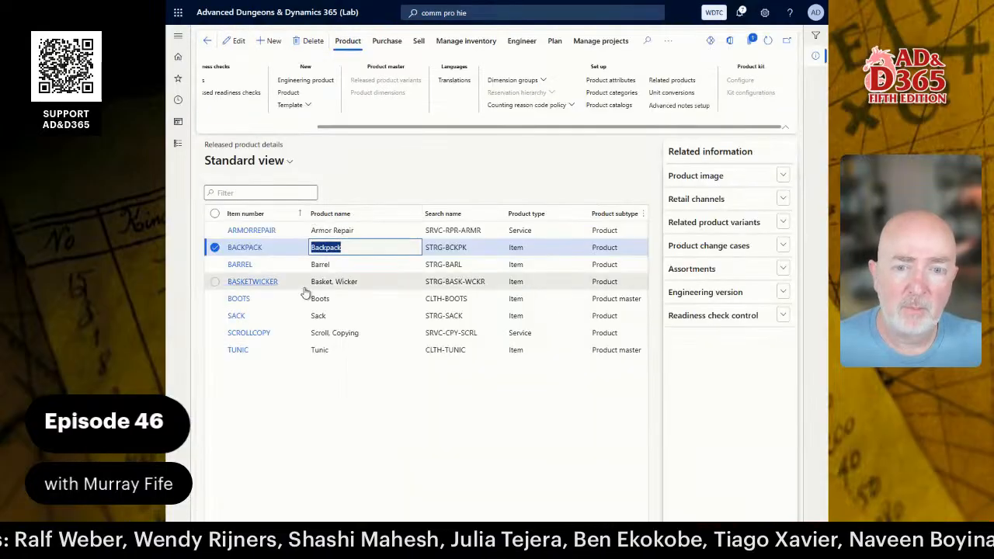
View BOOTS's attribute values, then open the Released product variants list.
left_click(338, 298)
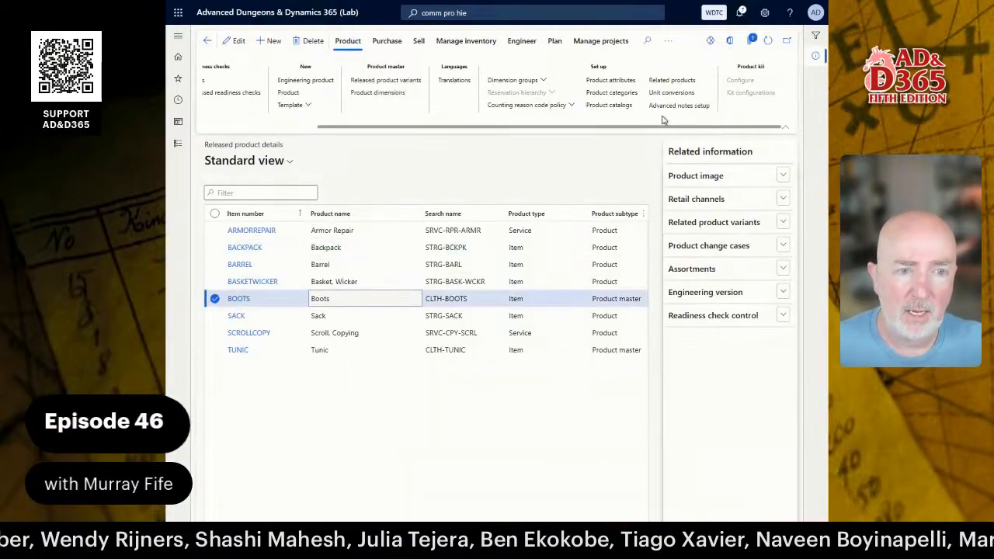
left_click(611, 80)
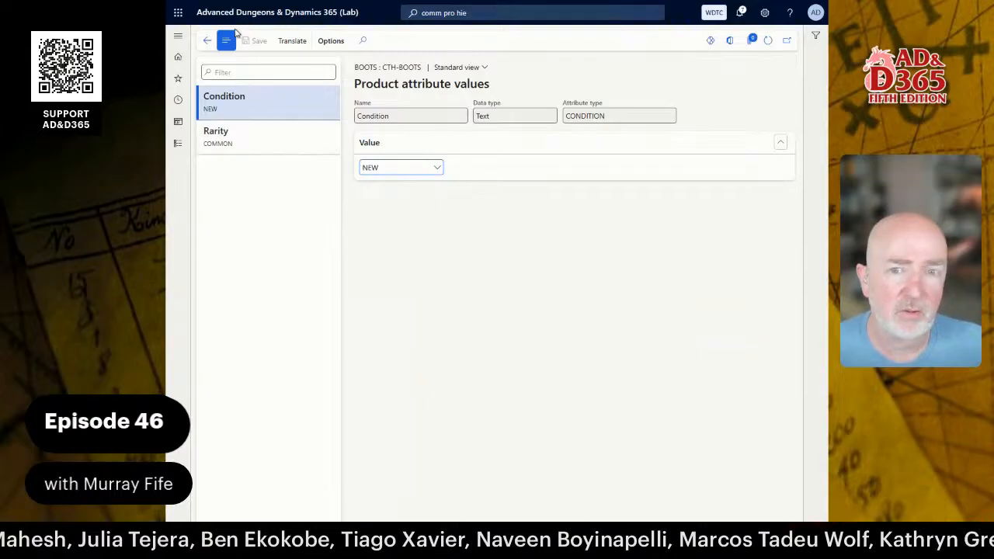
left_click(208, 41)
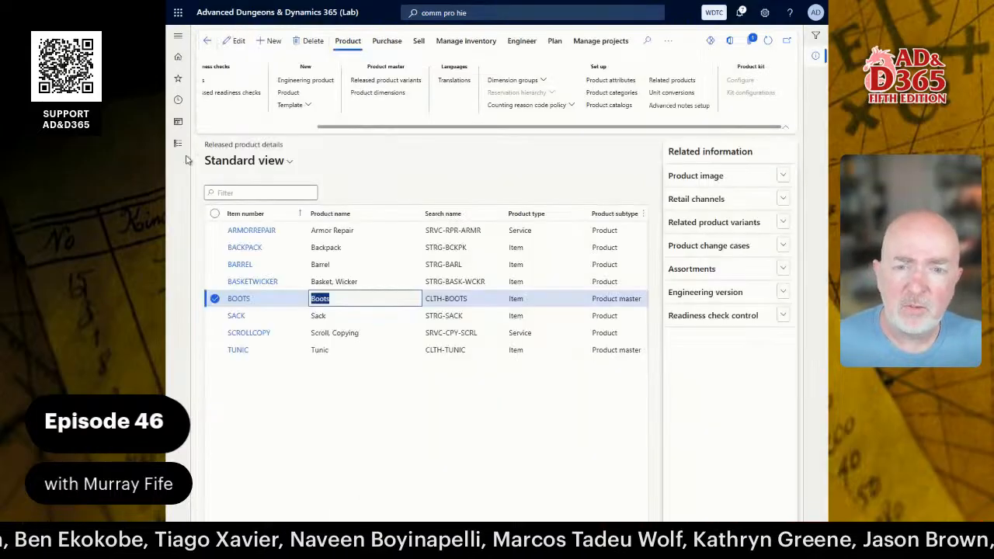
left_click(184, 151)
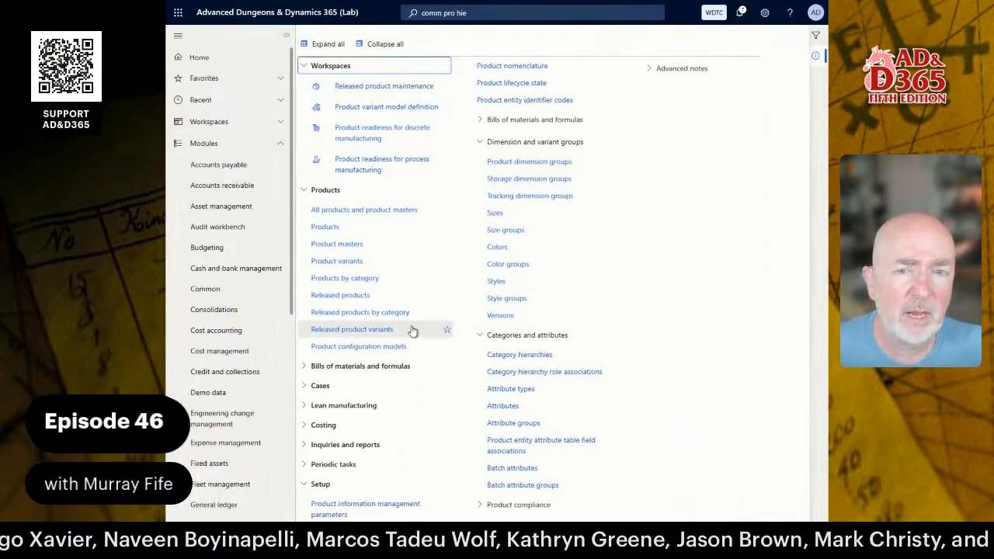
left_click(380, 331)
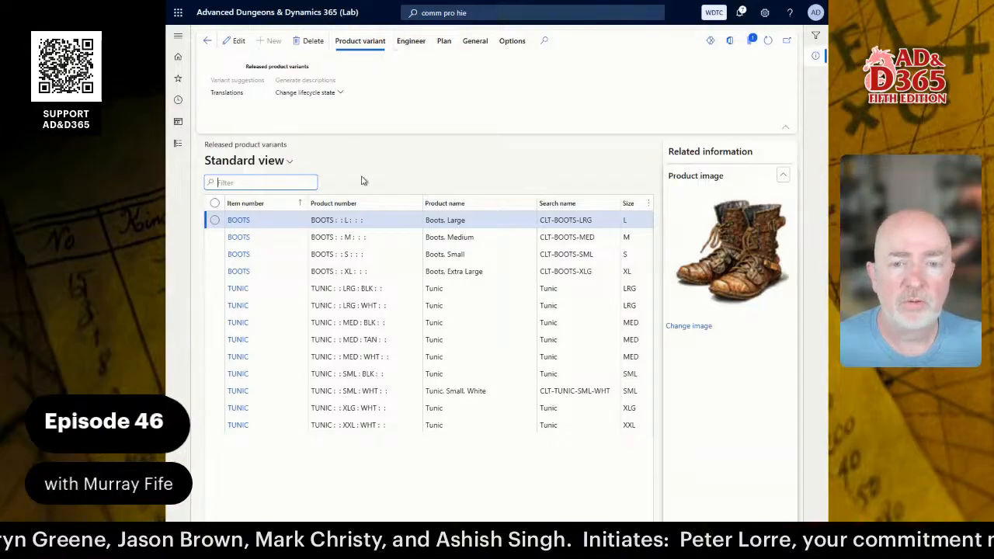
Select Boots, Medium and browse its General, Plan, Engineer and Product variant actions, then go home.
left_click(322, 239)
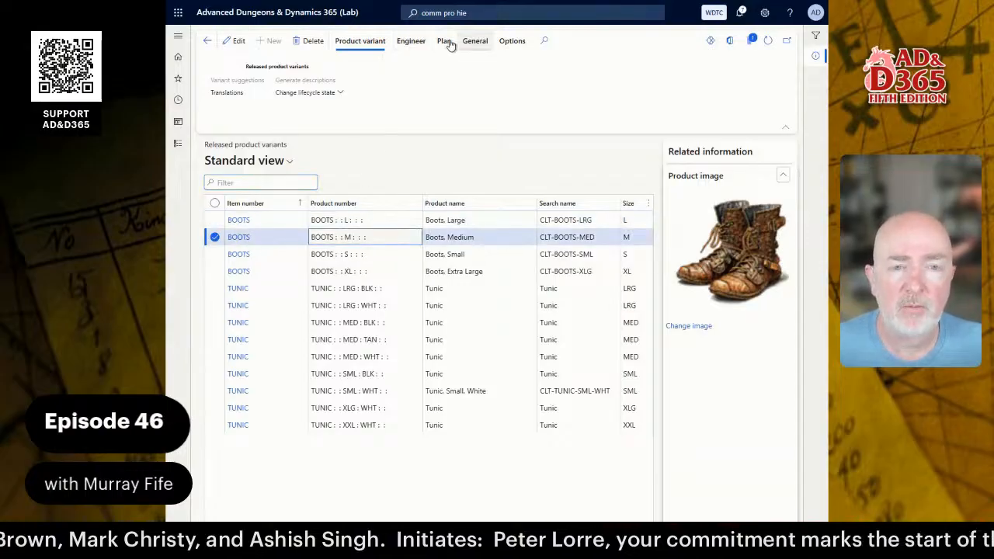
left_click(477, 43)
left_click(444, 40)
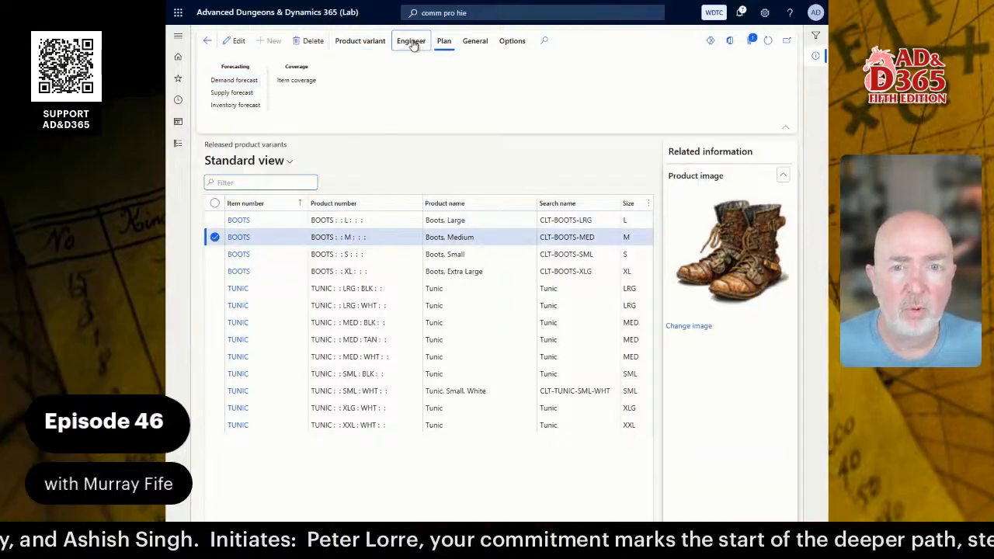
left_click(411, 40)
left_click(377, 43)
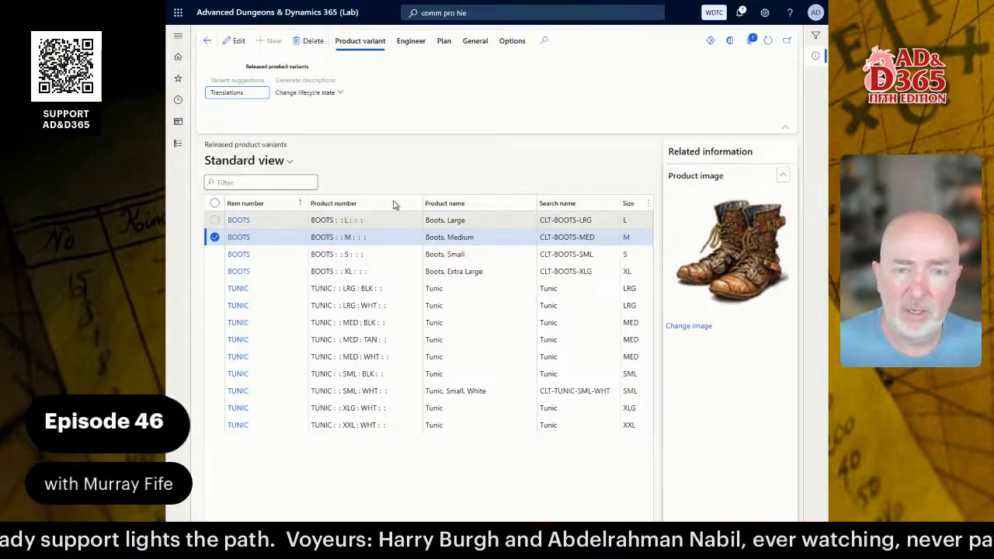
left_click(208, 44)
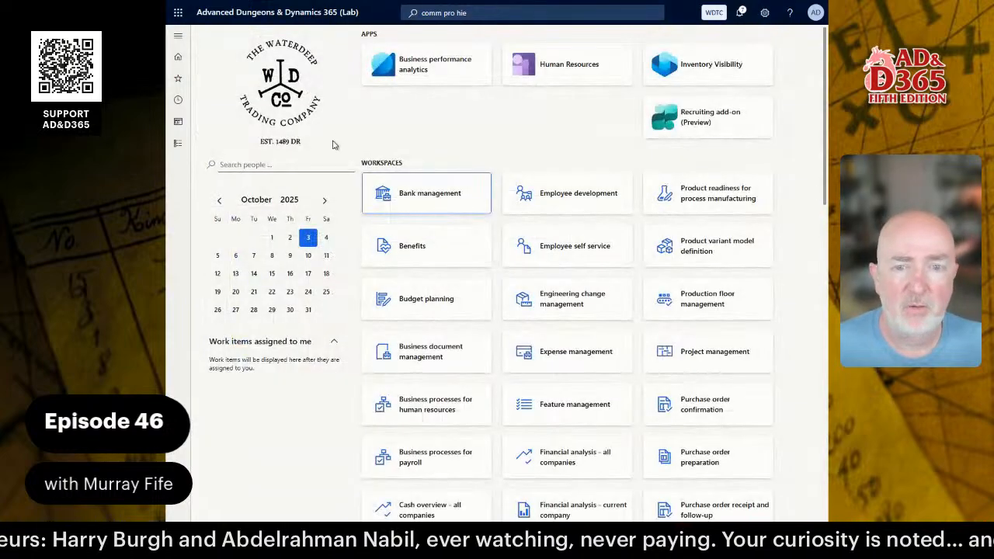
Open Released products by category and expand SERVICES.
left_click(177, 143)
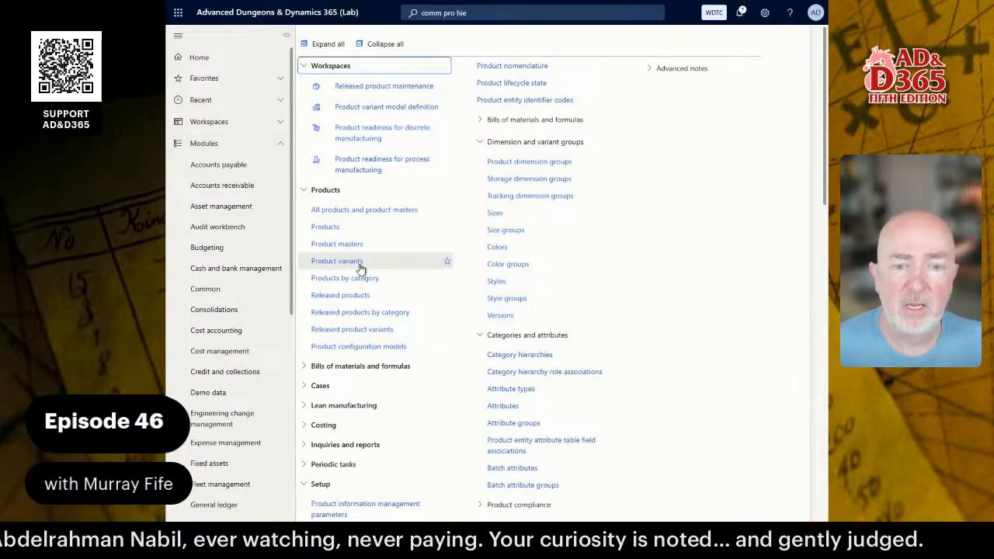
left_click(373, 313)
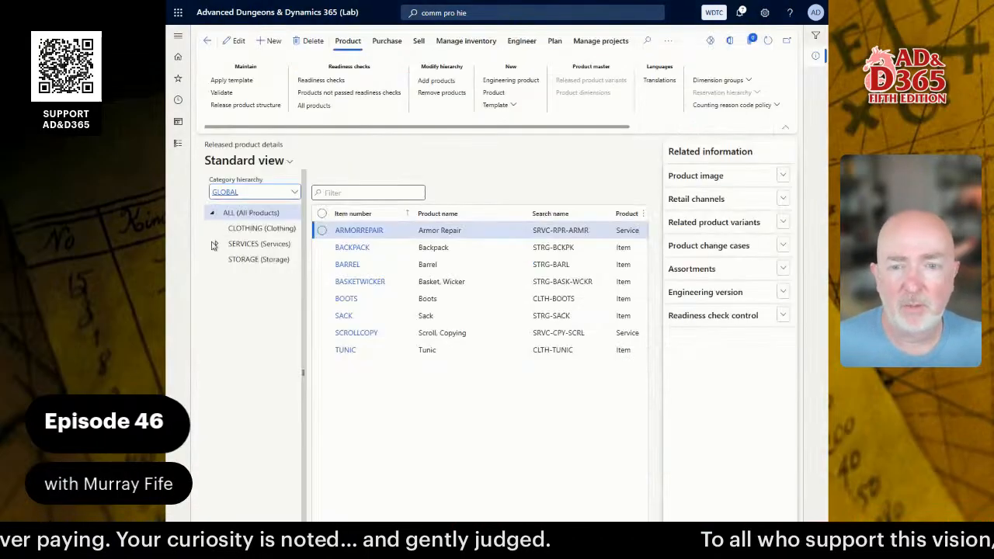
left_click(219, 245)
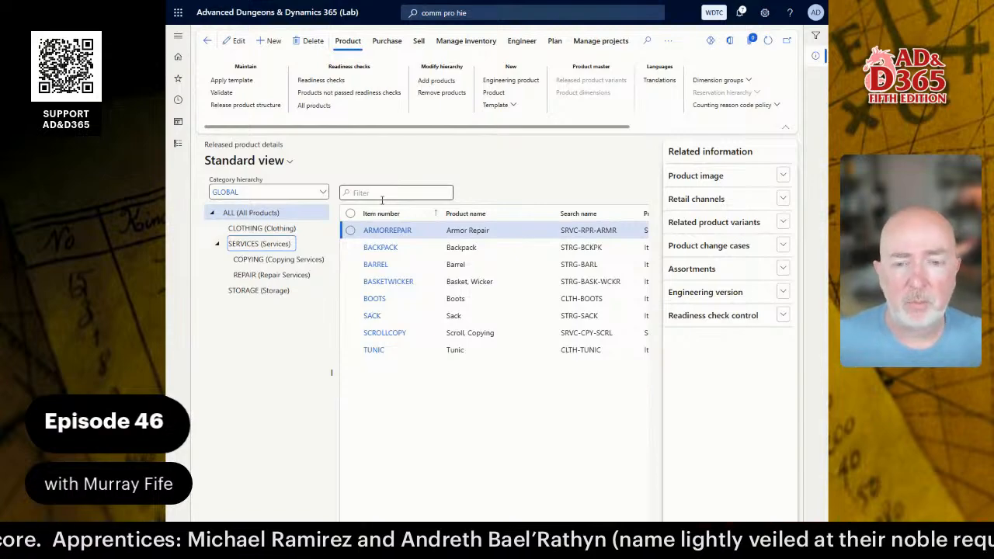
Confirm the GLOBAL hierarchy, then view REPAIR and CLOTHING, which lists BOOTS and TUNIC.
left_click(324, 194)
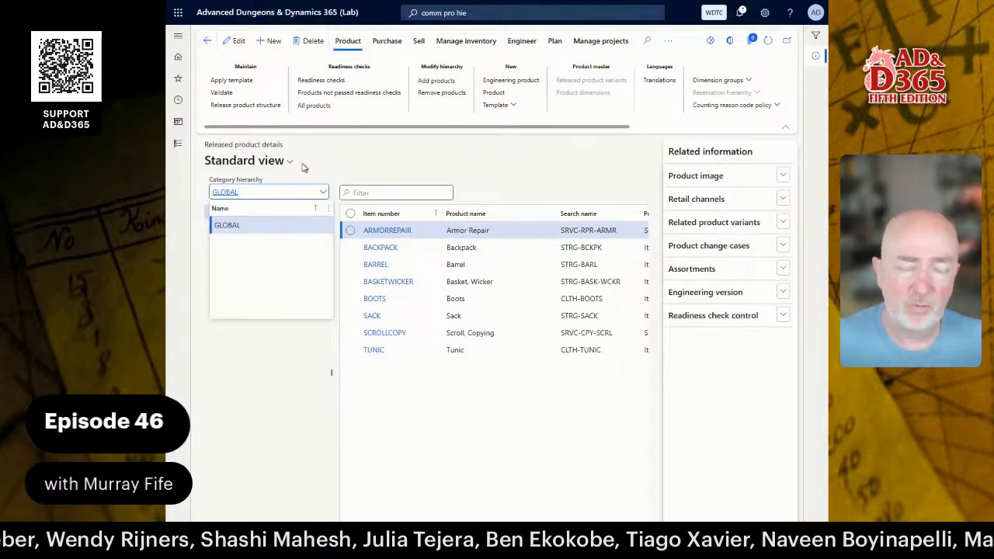
left_click(341, 153)
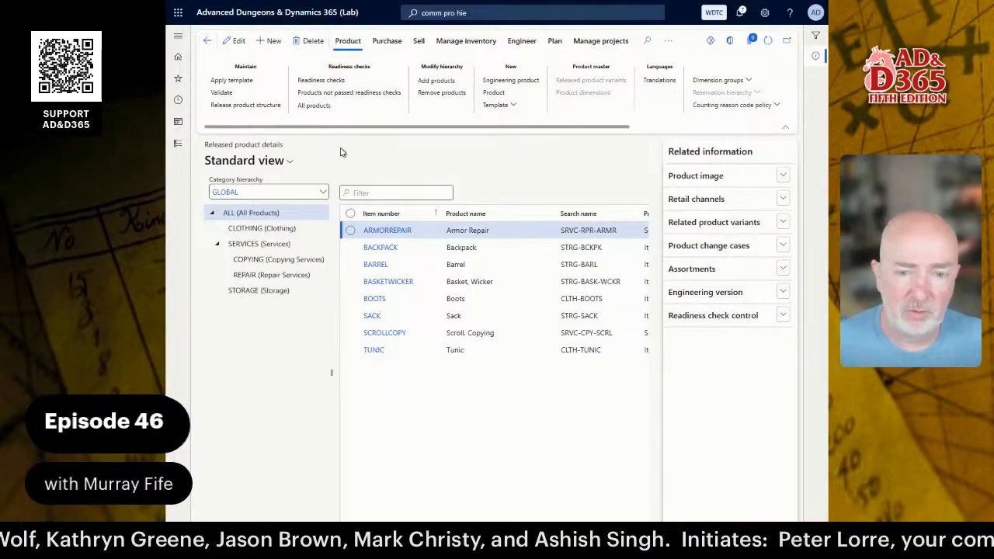
left_click(247, 274)
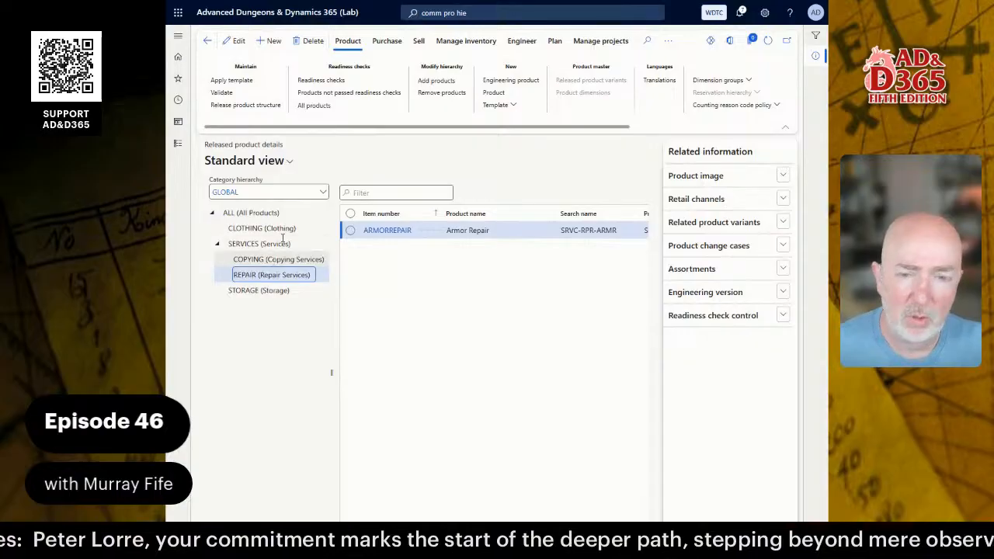
left_click(277, 227)
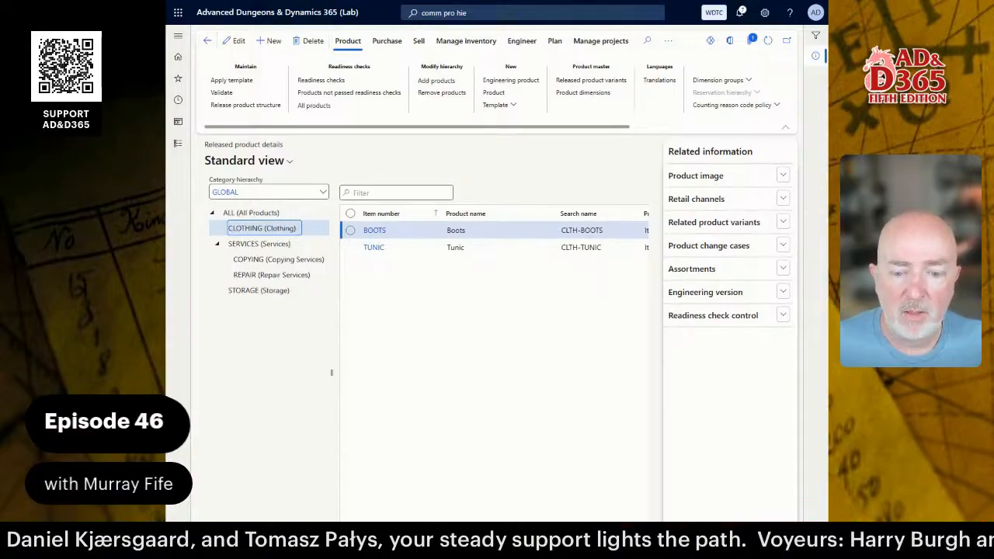
Switch to Categories and Attributes.docx in Word and scroll through its opening pages.
key("alt+Tab")
scroll(497, 279, "down", 15)
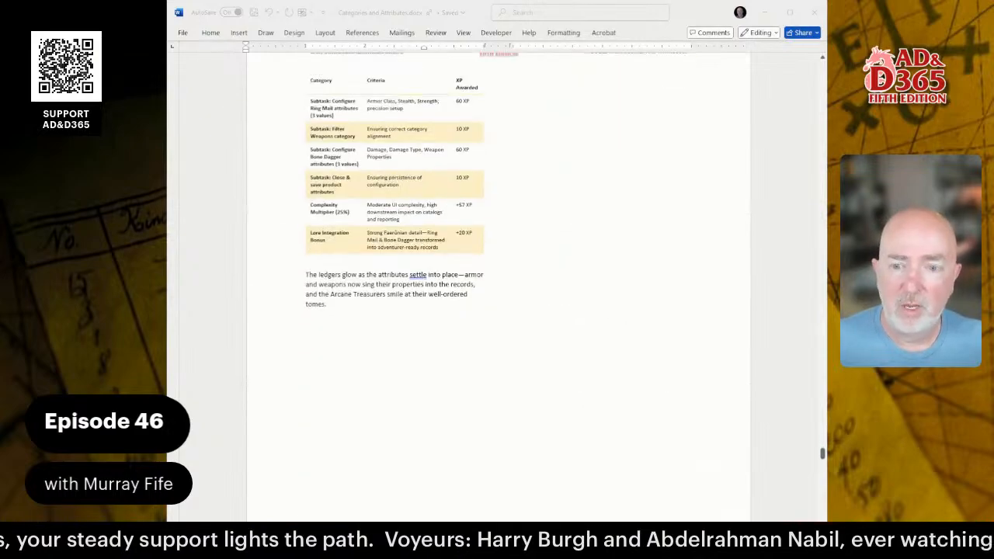
scroll(497, 280, "up", 20)
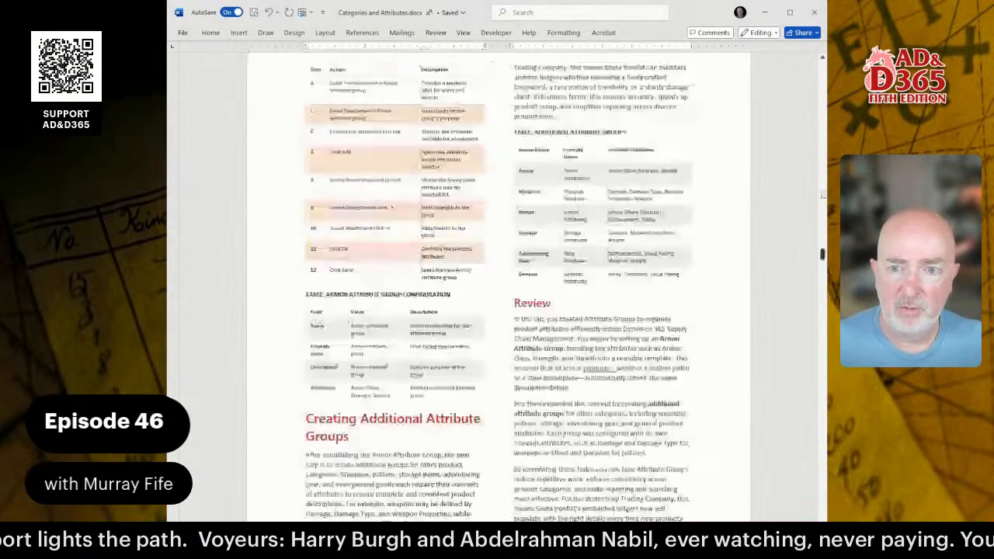
scroll(558, 357, "down", 2)
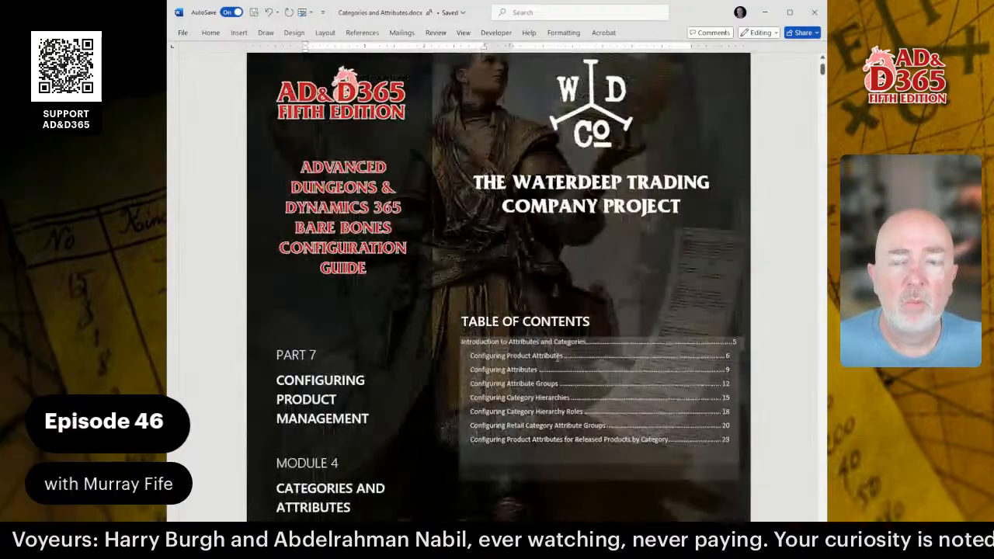
left_click(558, 357)
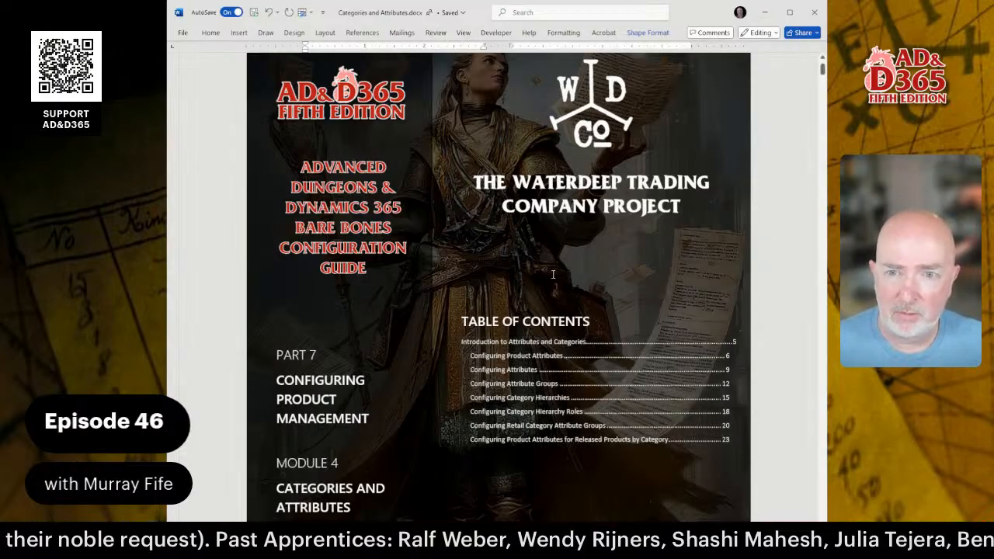
Move to the 'Master the Product Management Setup' introduction and select the Configuring Relationships bullet.
left_click_drag(822, 70, 797, 479)
scroll(770, 369, "up", 3)
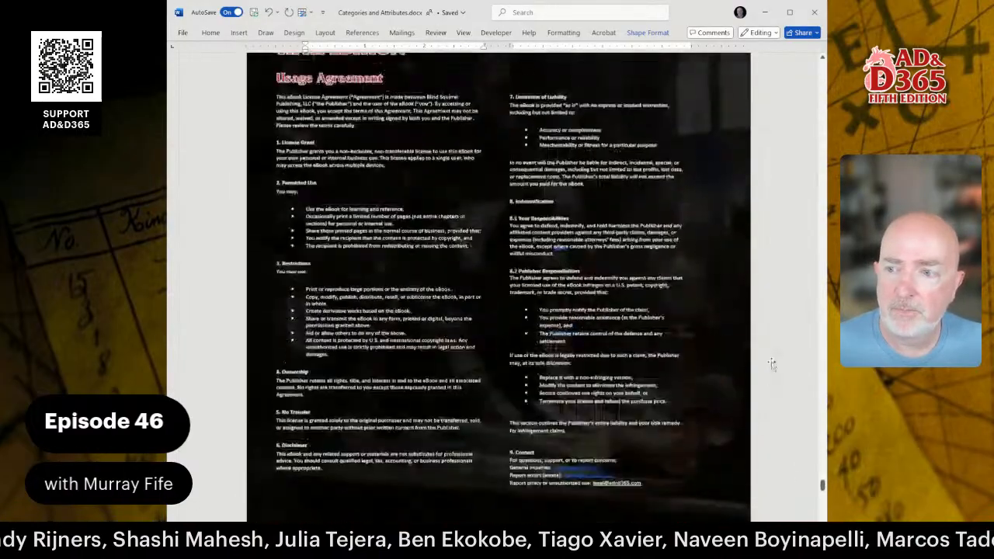
scroll(781, 356, "down", 8)
scroll(781, 356, "down", 10)
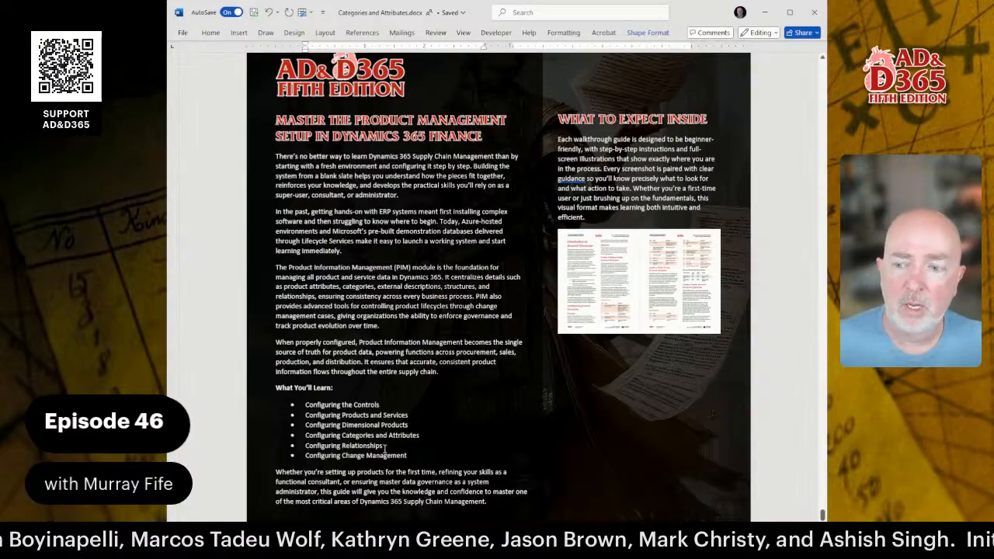
left_click(383, 447)
left_click_drag(369, 449, 306, 448)
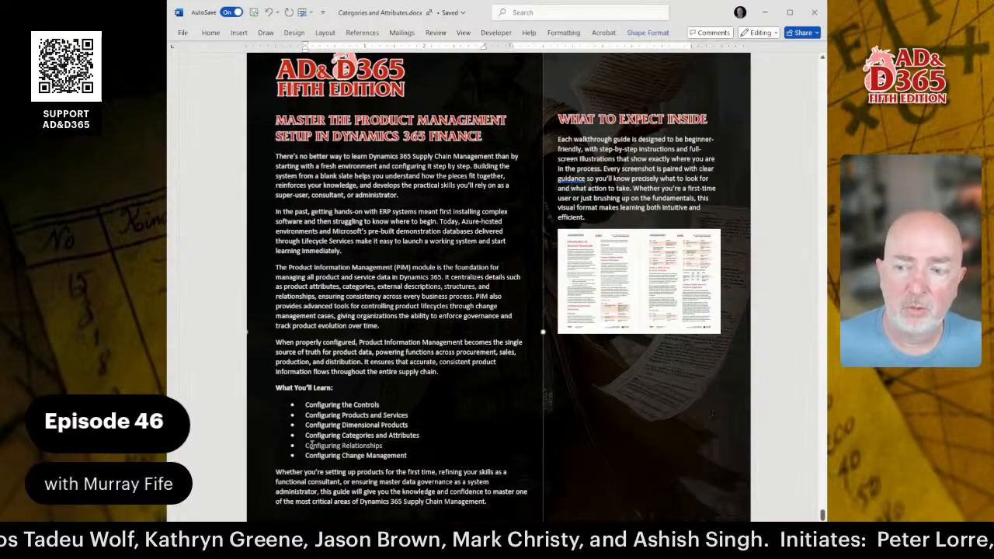